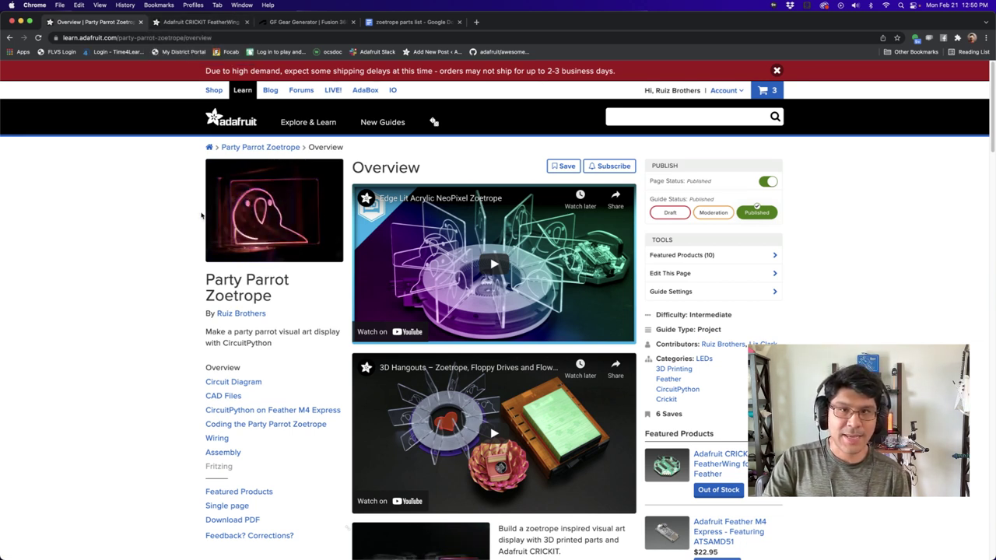
Look over the Party Parrot Zoetrope guide's overview page, including its videos, project description and featured products.
scroll(436, 284, down, 4)
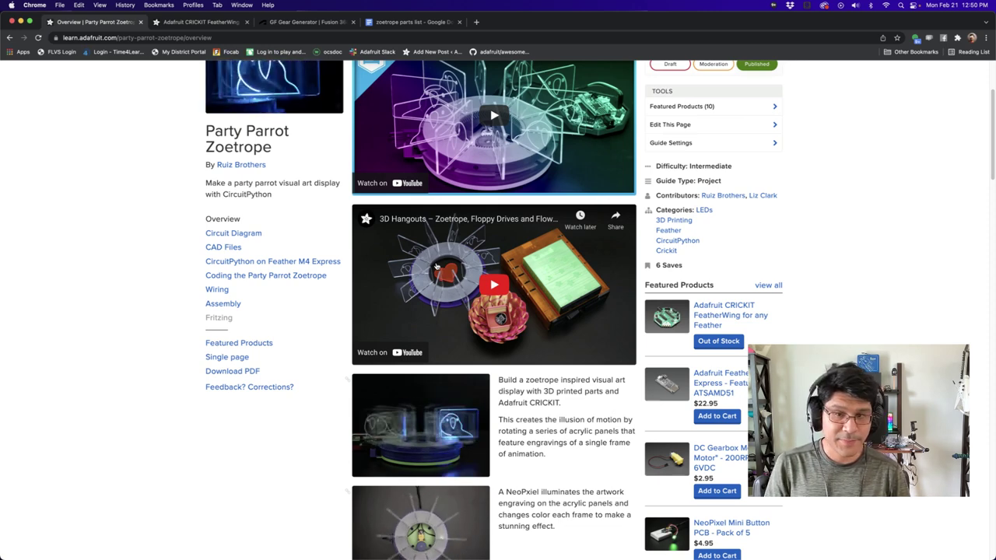
scroll(453, 291, down, 5)
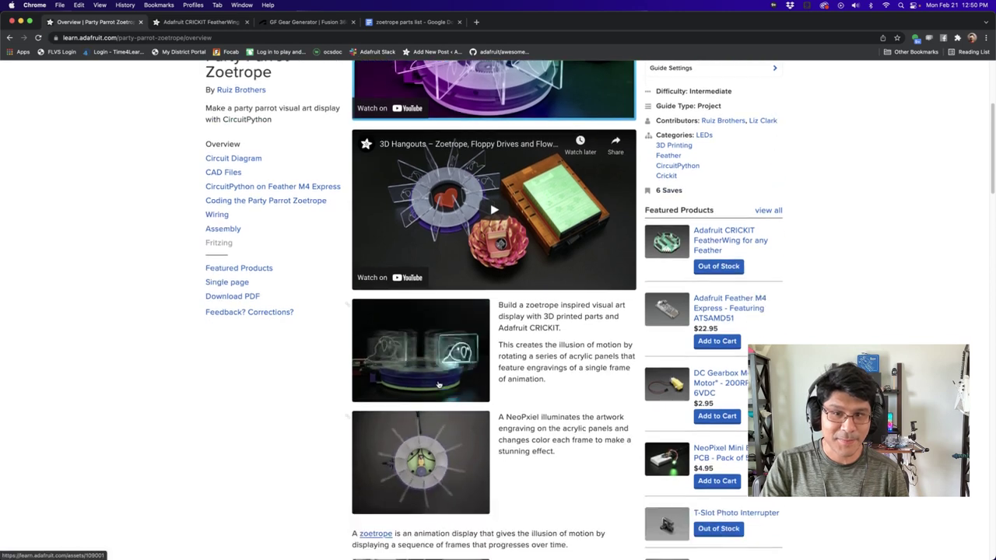
scroll(429, 333, down, 2)
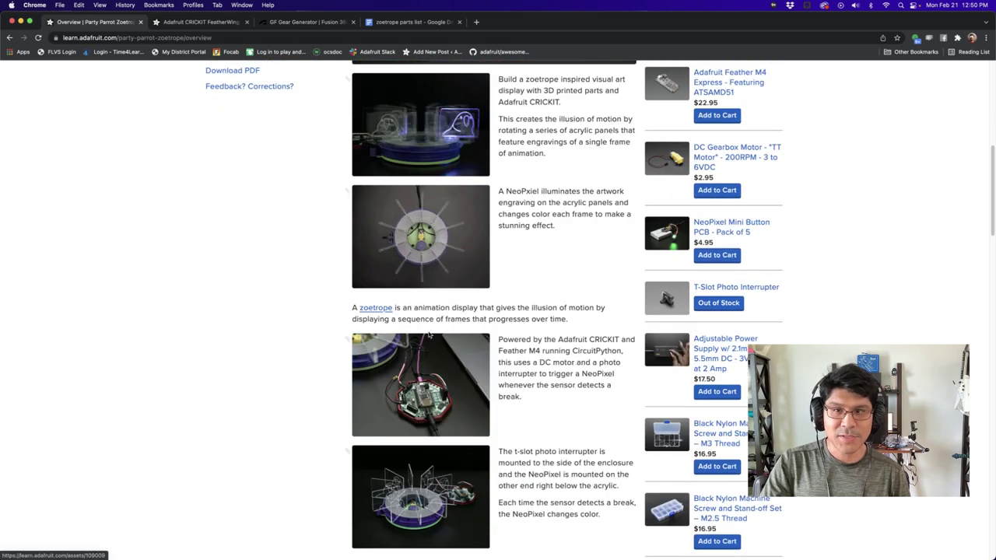
scroll(429, 333, up, 6)
scroll(429, 333, up, 2)
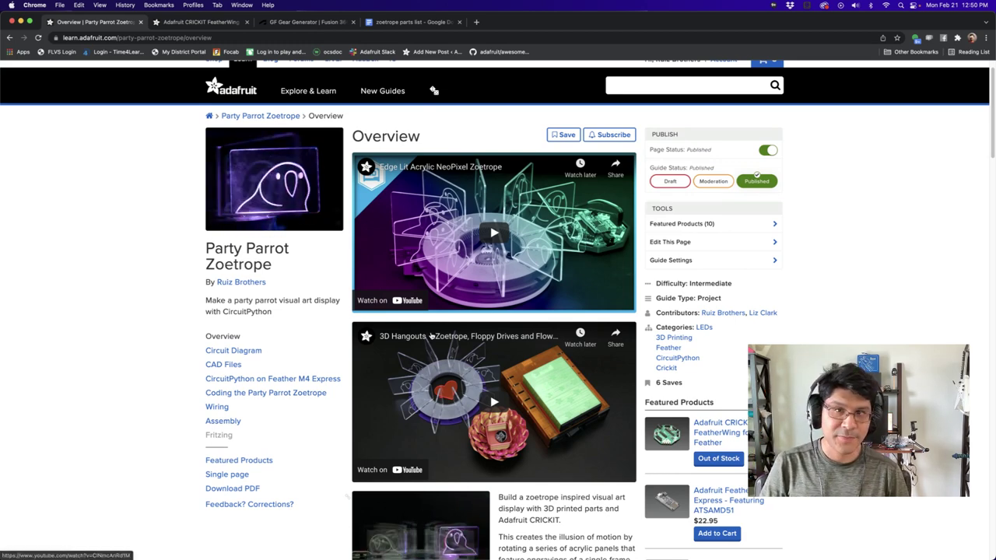
scroll(495, 389, down, 3)
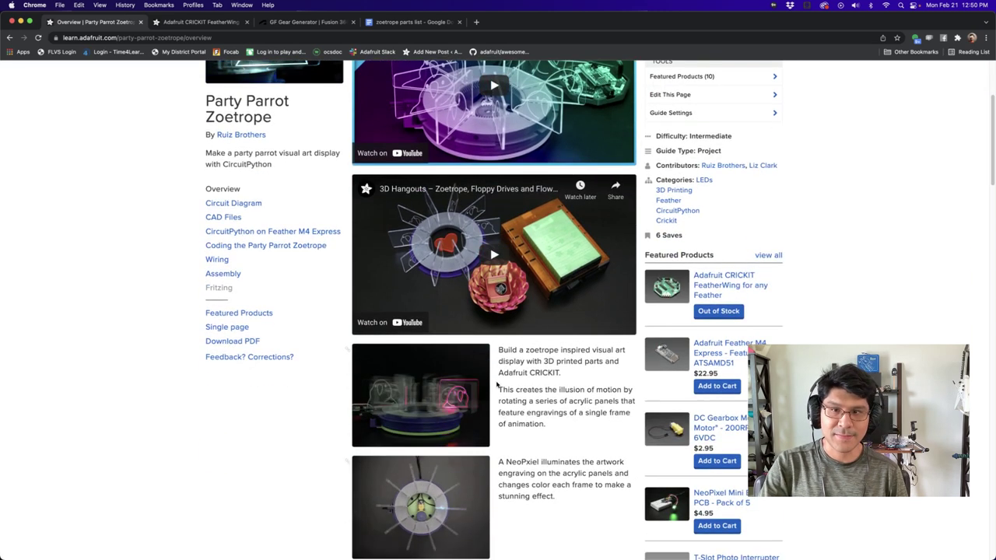
scroll(346, 164, up, 4)
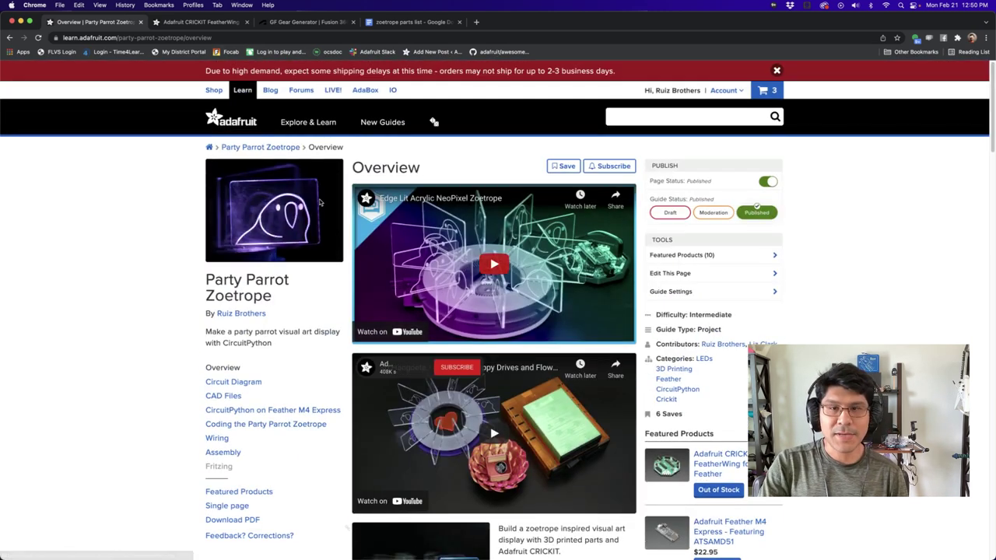
scroll(693, 351, down, 1)
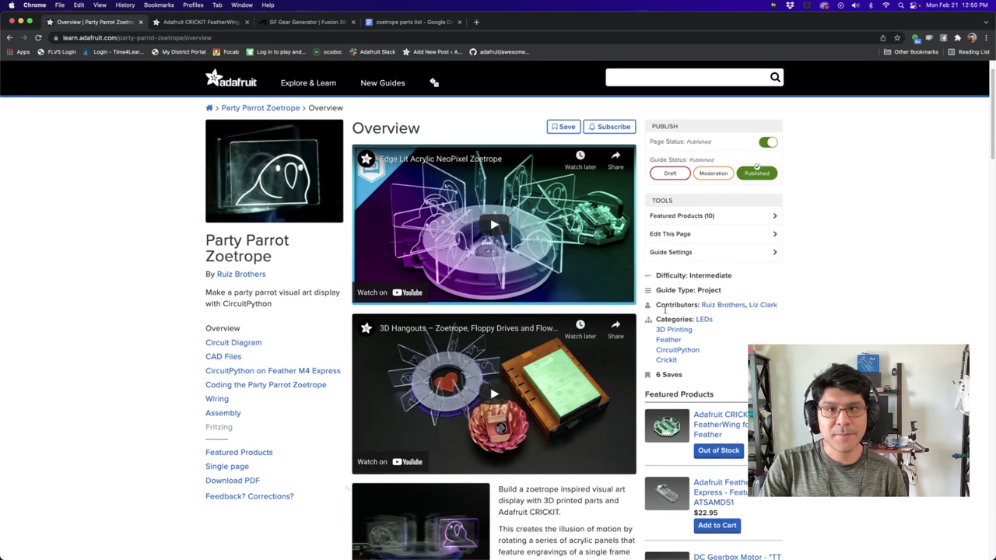
View the Adafruit CRICKIT FeatherWing product page, including the photos with a Feather mounted and of the bare board from above.
click(213, 22)
scroll(107, 268, down, 1)
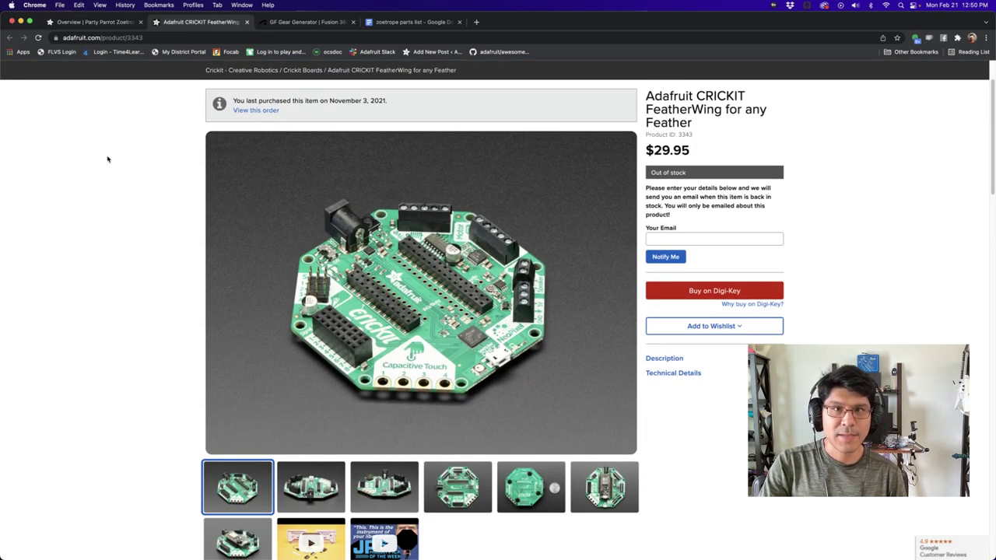
scroll(132, 223, down, 1)
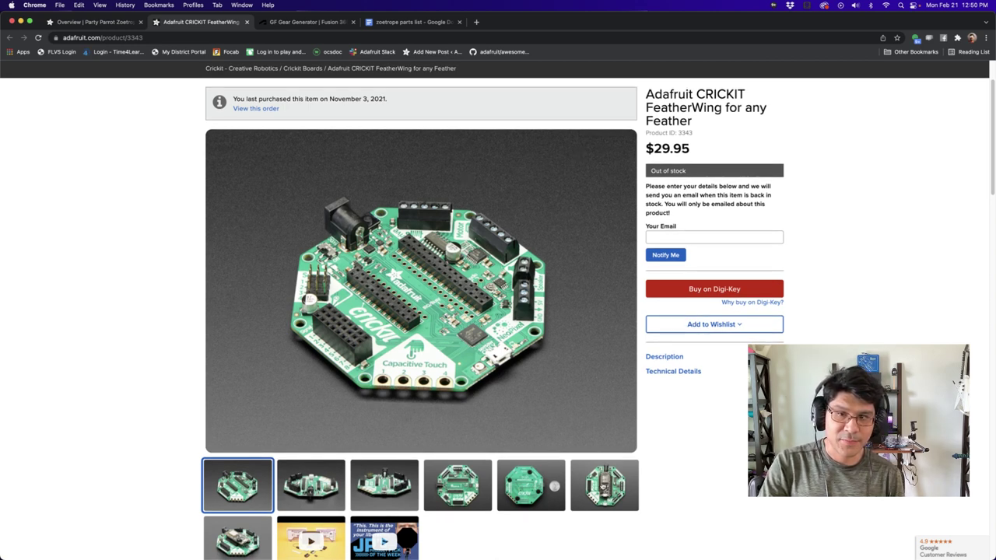
click(604, 485)
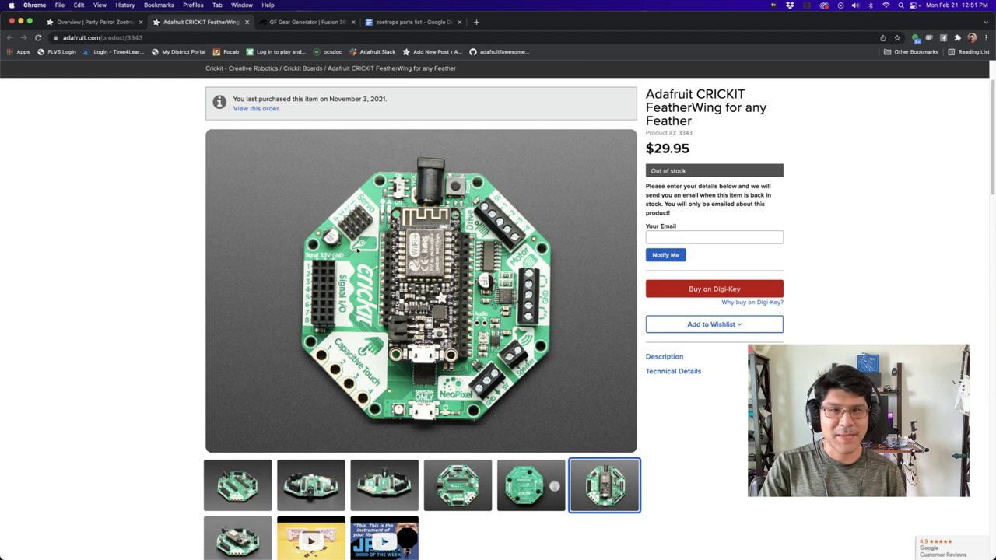
scroll(313, 274, down, 2)
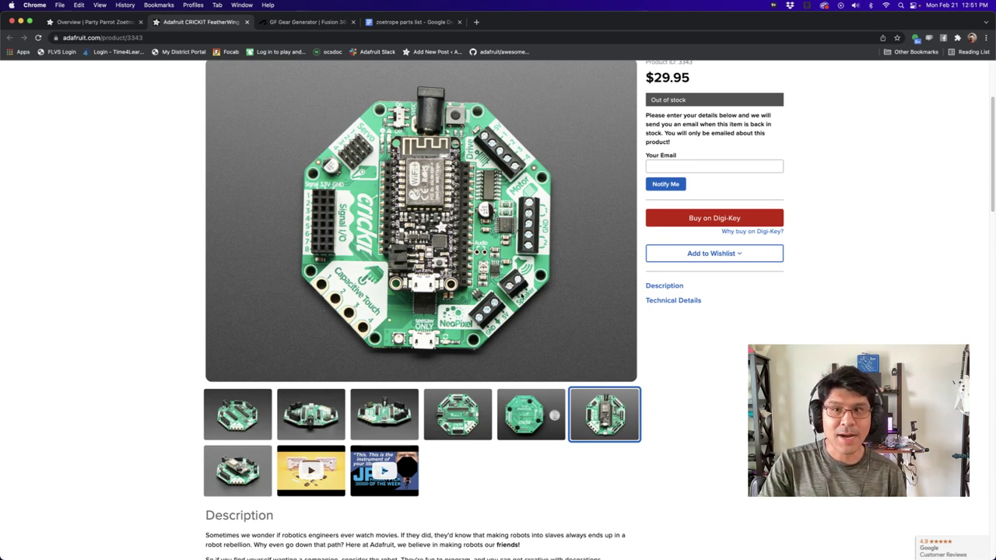
click(463, 419)
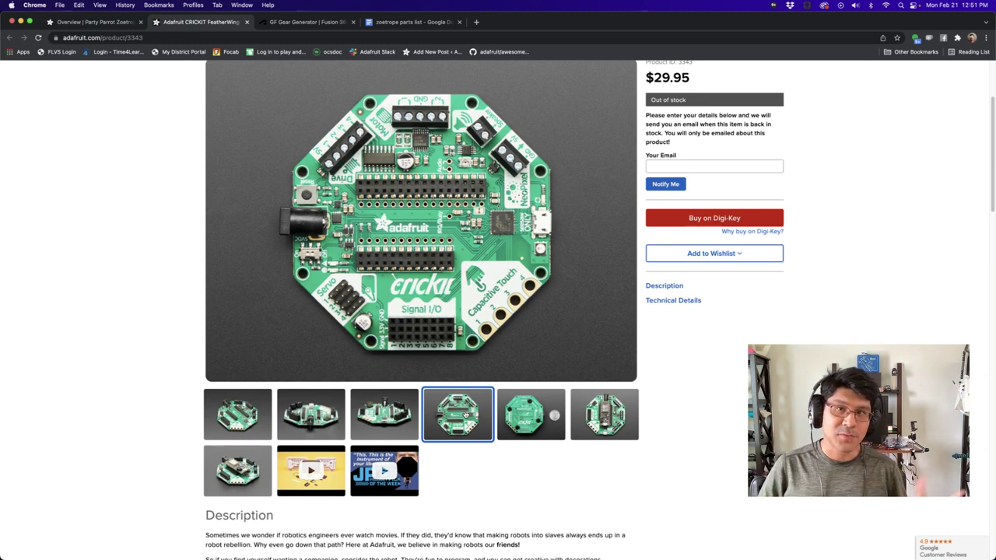
scroll(402, 396, up, 4)
Return to the Party Parrot Zoetrope guide overview and skim its project description.
click(106, 23)
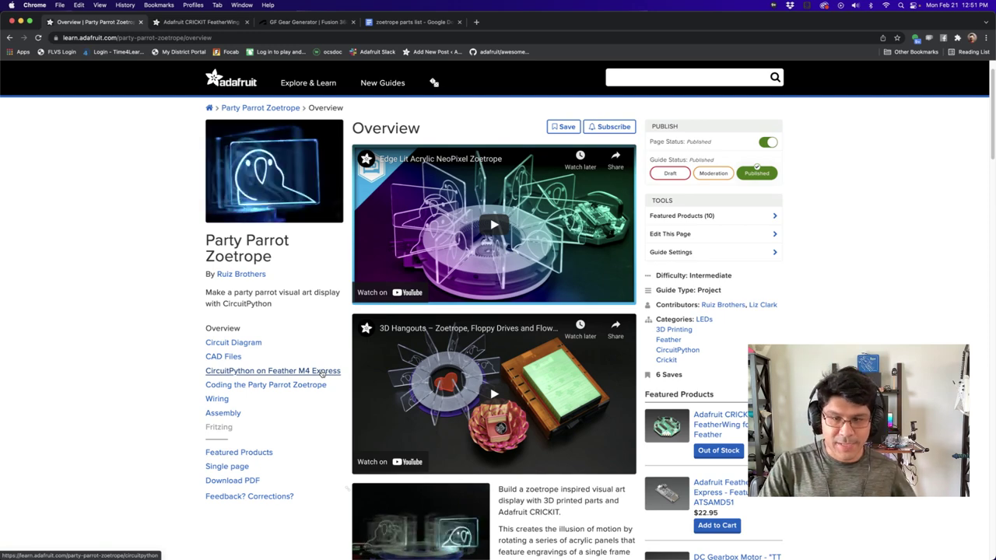
scroll(515, 288, down, 10)
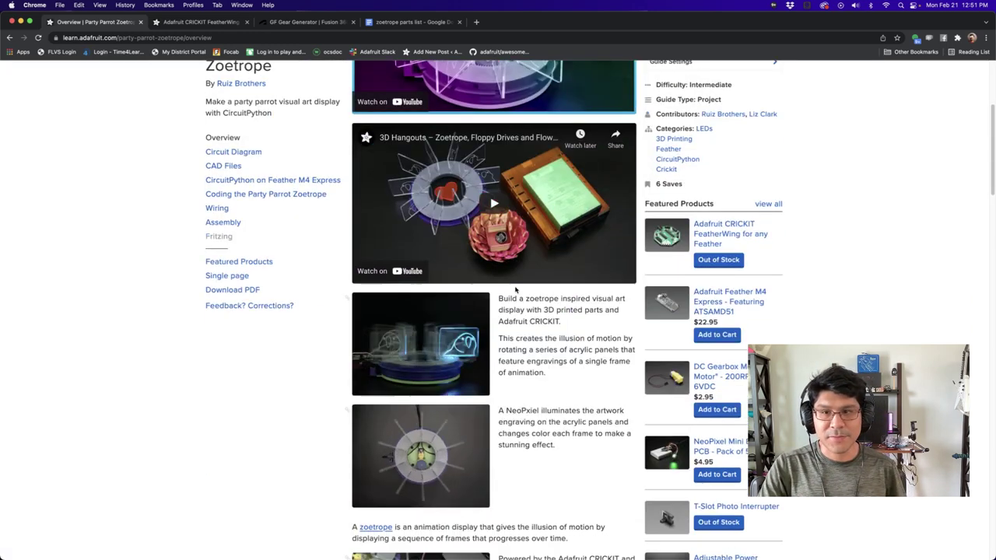
scroll(515, 287, up, 5)
Go back to the CRICKIT FeatherWing product page and view its description and the photos of the board's underside and angled top.
key(ctrl+Tab)
scroll(580, 359, up, 1)
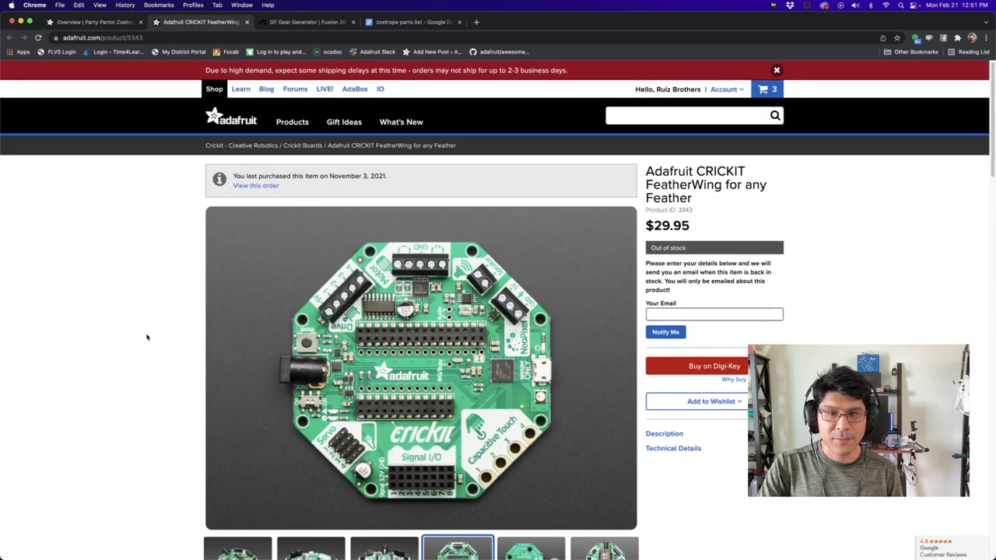
scroll(154, 338, down, 2)
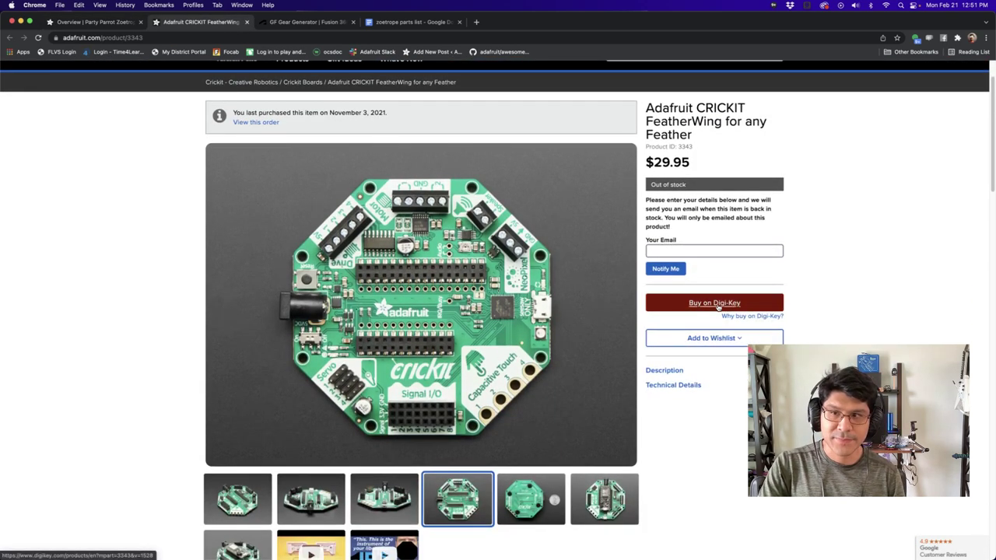
scroll(707, 307, down, 5)
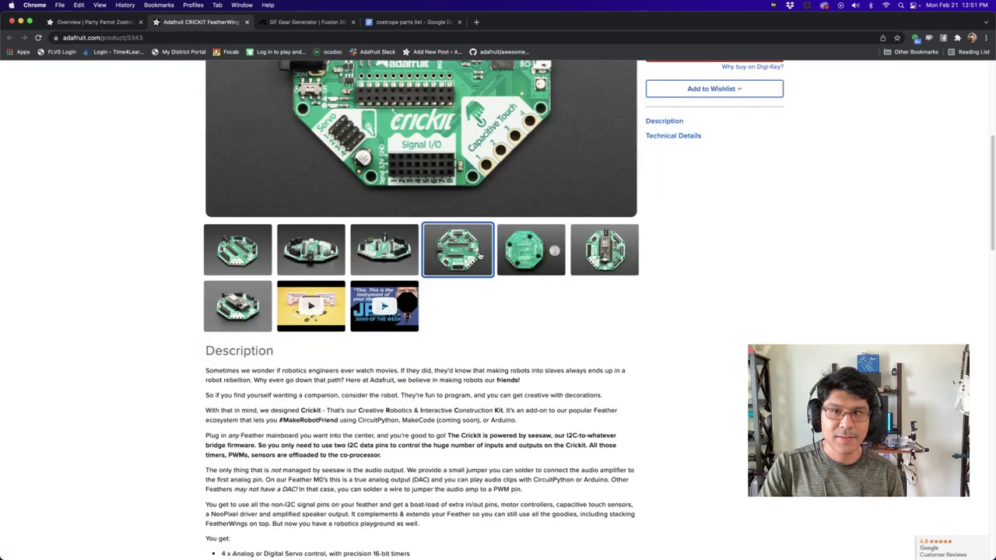
scroll(491, 262, up, 2)
click(542, 331)
scroll(467, 334, up, 4)
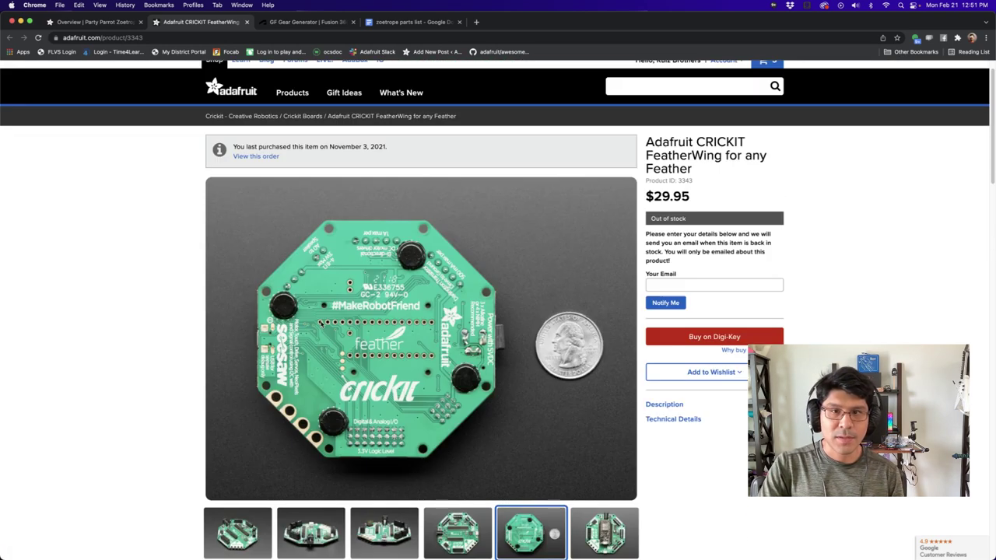
click(249, 521)
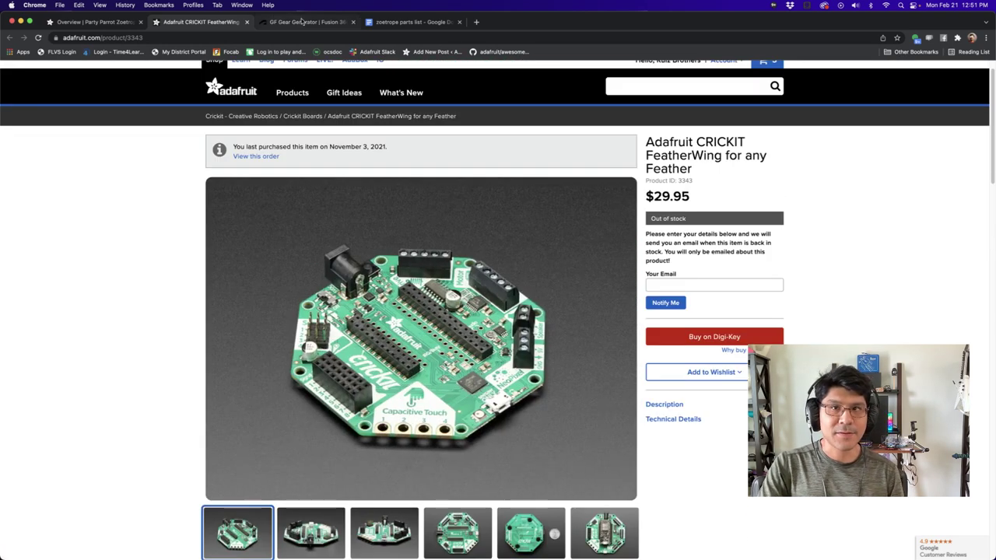
Switch to Fusion 360 to show the zoetrope assembly design.
key(super+Tab)
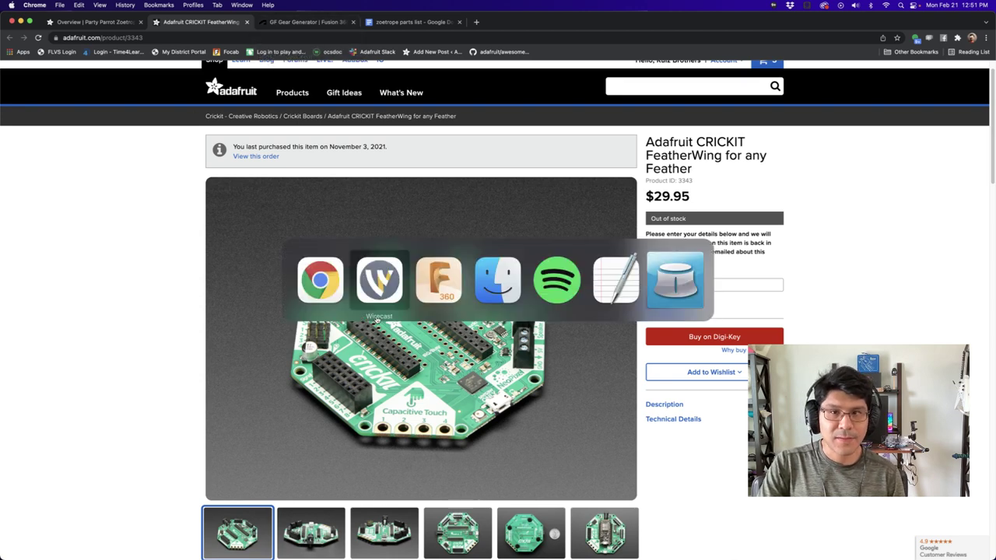
click(379, 280)
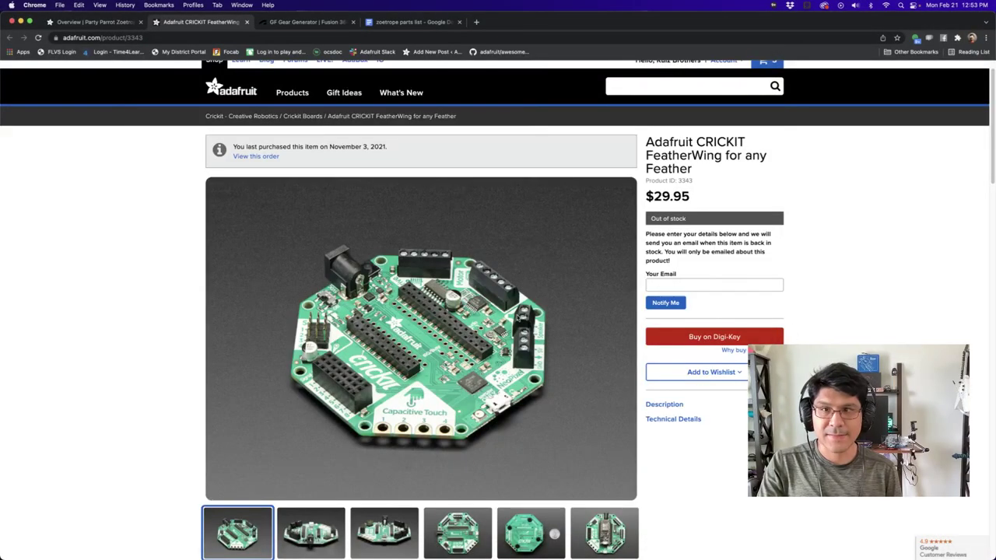
key(super+Tab)
click(429, 292)
click(430, 292)
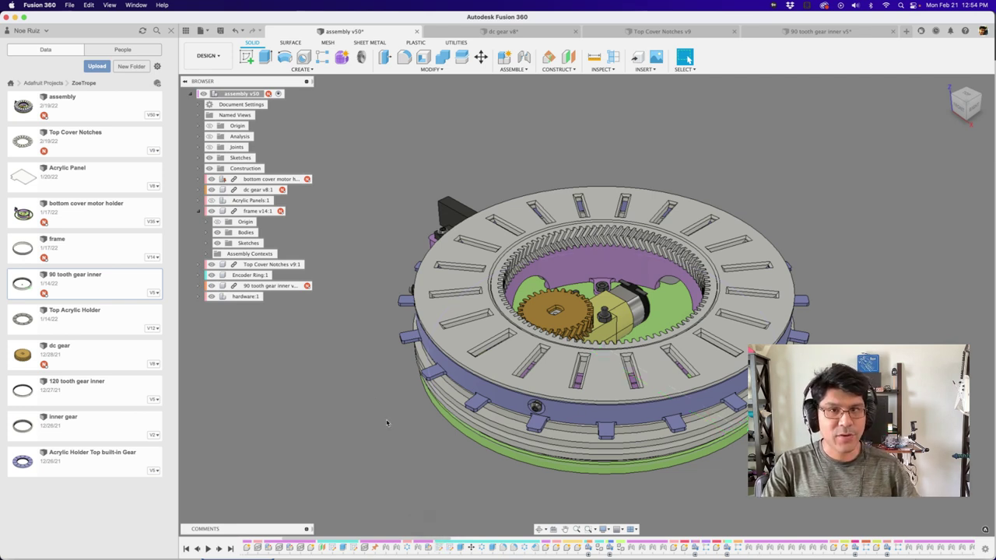
Highlight the Encoder Ring component and the run of timeline features that follows it, and clear the selection.
click(251, 275)
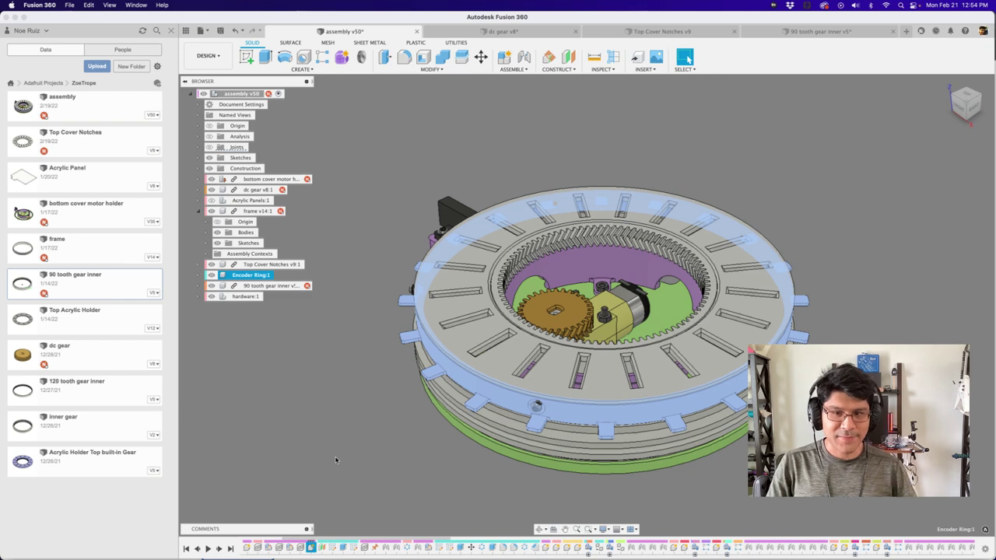
shift+click(534, 548)
drag(347, 547, 398, 547)
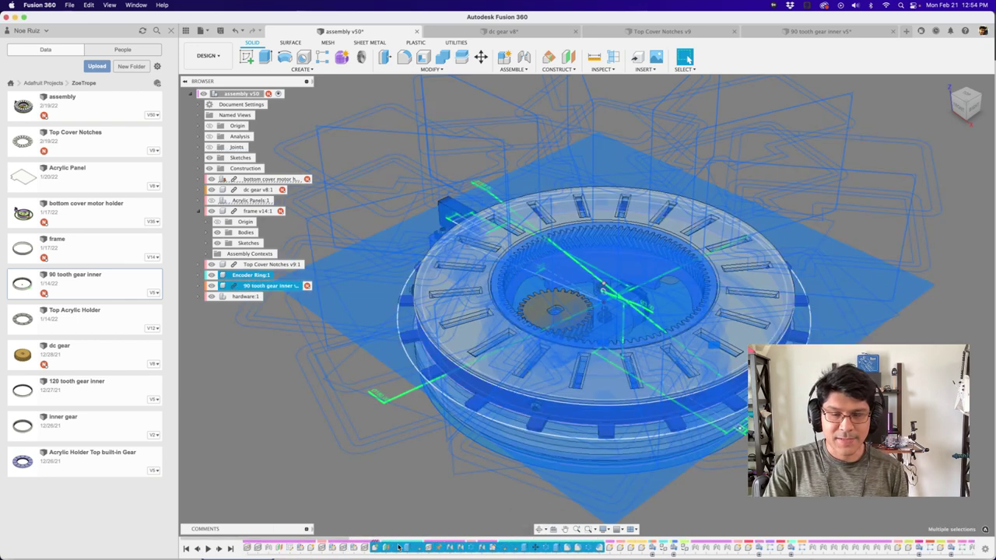
click(376, 509)
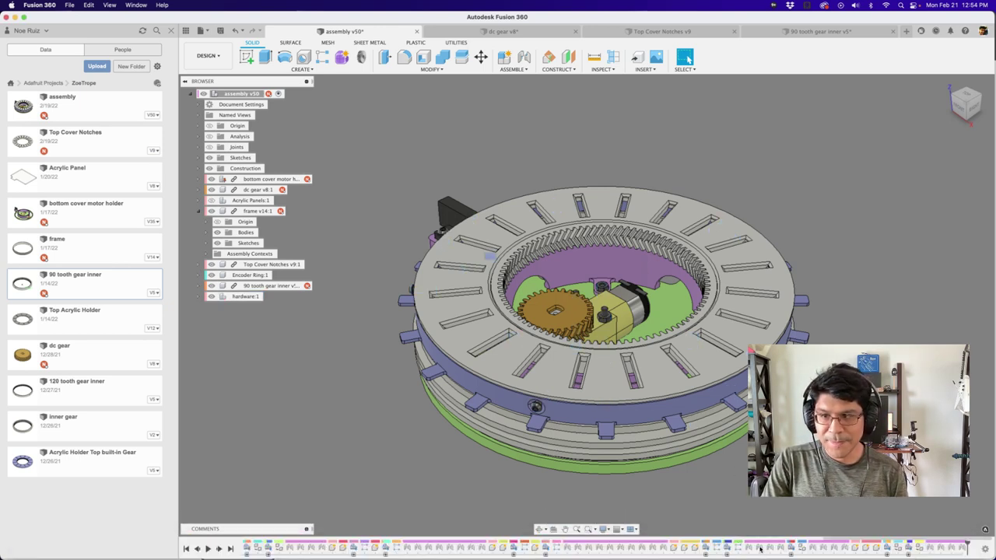
Highlight the hardware component and all timeline features from it to the end of the timeline, and clear the selection.
scroll(538, 545, left, 10)
click(242, 297)
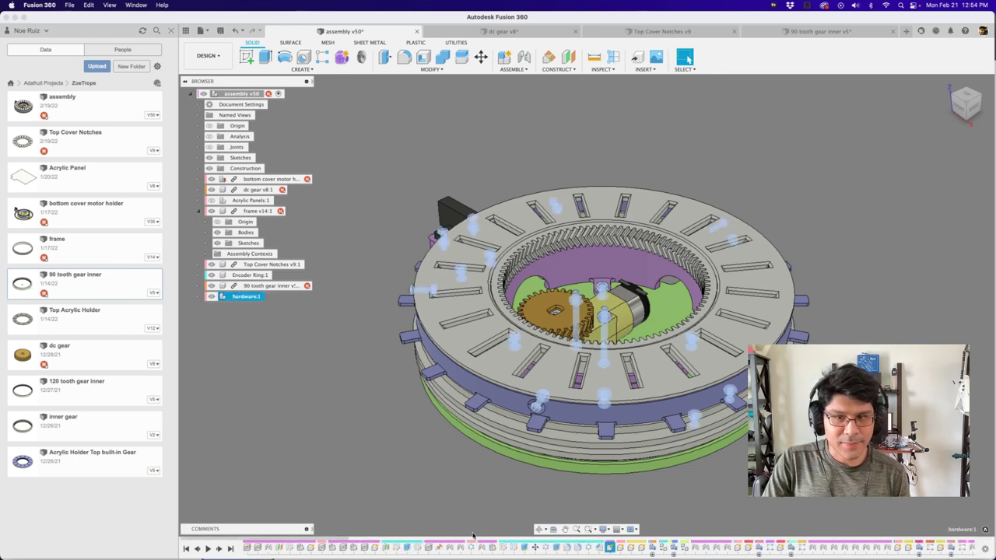
scroll(472, 536, up, 3)
scroll(644, 553, right, 3)
scroll(578, 549, right, 20)
shift+click(964, 546)
scroll(687, 480, up, 5)
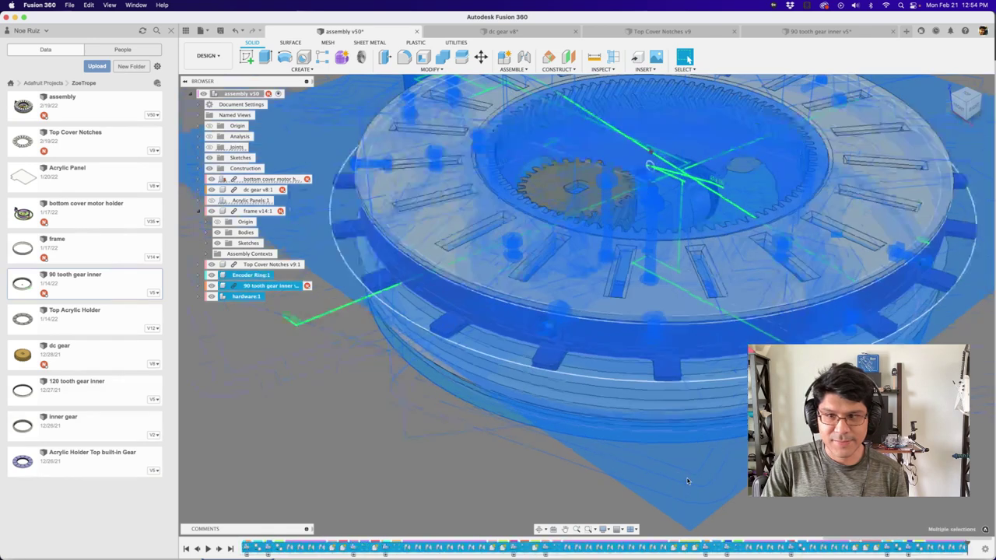
scroll(687, 480, down, 6)
click(589, 460)
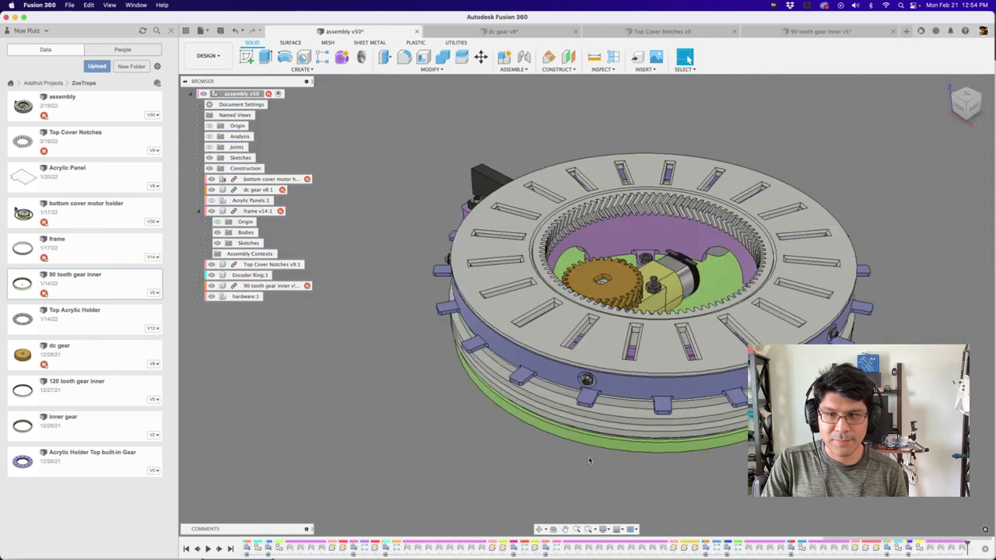
Look over the assembly and its timeline, and select the dc gear design among the ZoeTrope project files.
scroll(589, 460, down, 2)
middle_drag(714, 497, 699, 477)
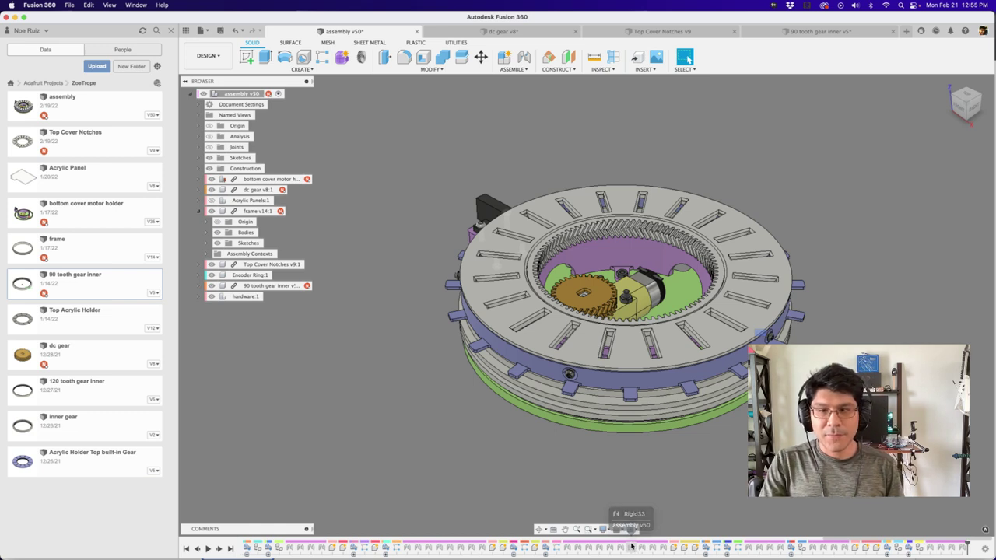
scroll(632, 549, left, 10)
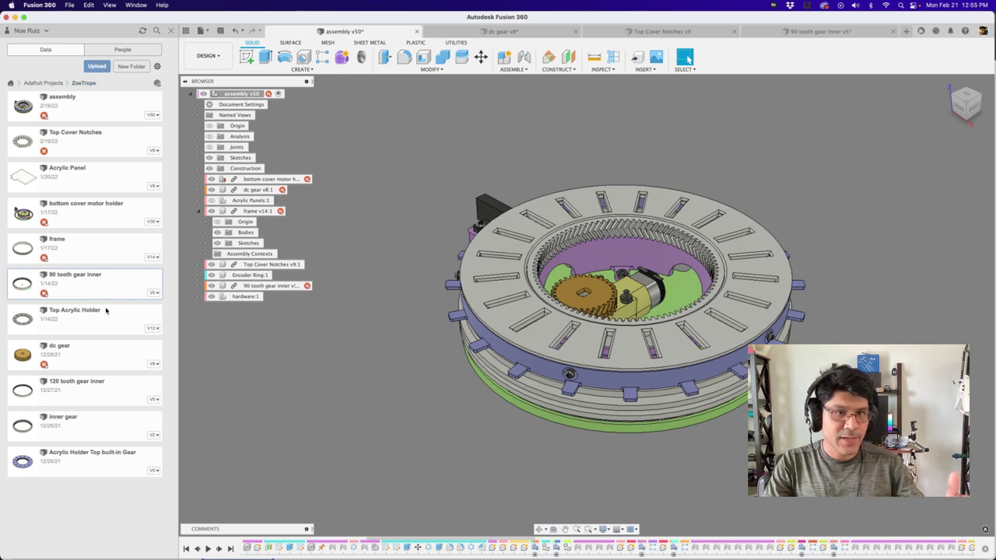
click(105, 365)
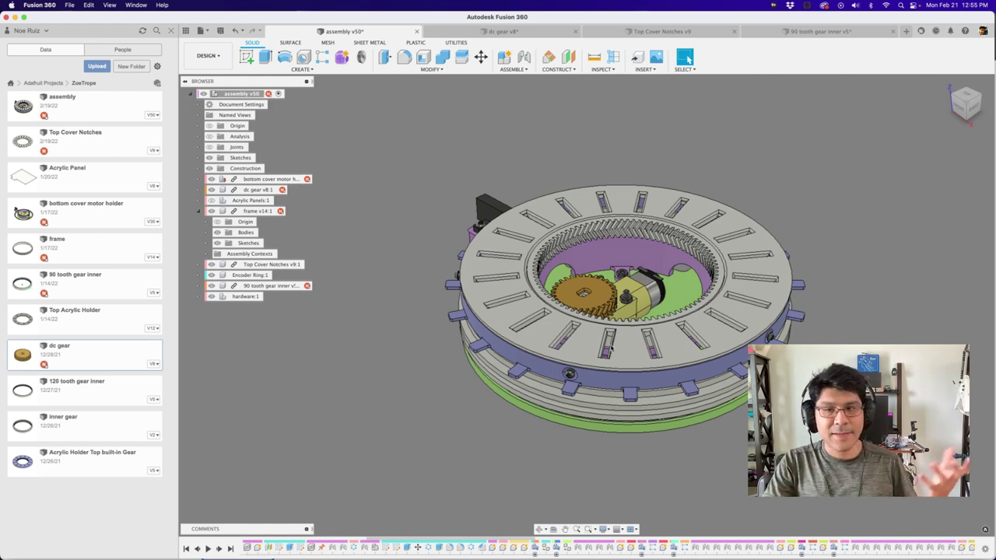
Start editing the bottom cover motor holder component in place and expand its assembly contexts.
scroll(466, 373, up, 5)
scroll(470, 381, down, 3)
scroll(472, 384, up, 2)
scroll(472, 384, down, 3)
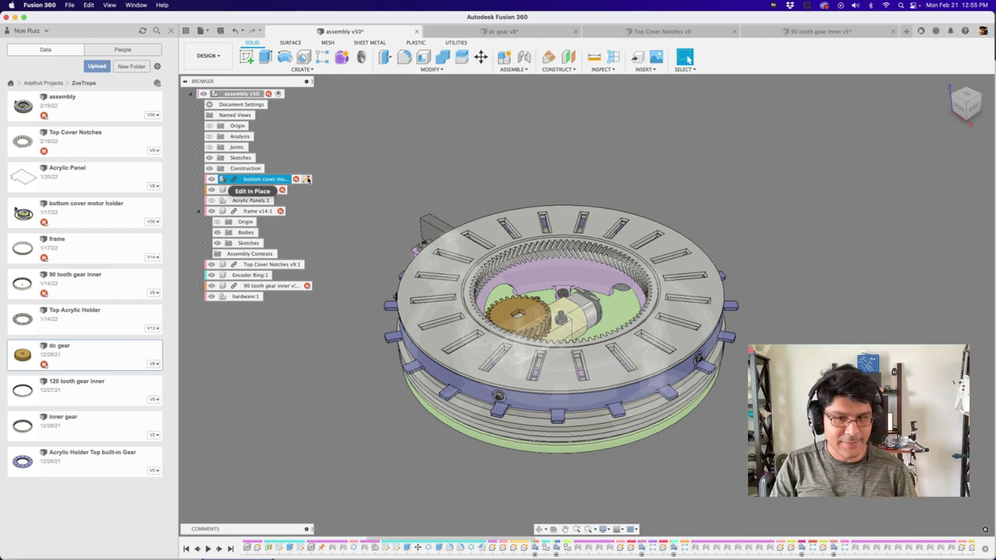
click(306, 179)
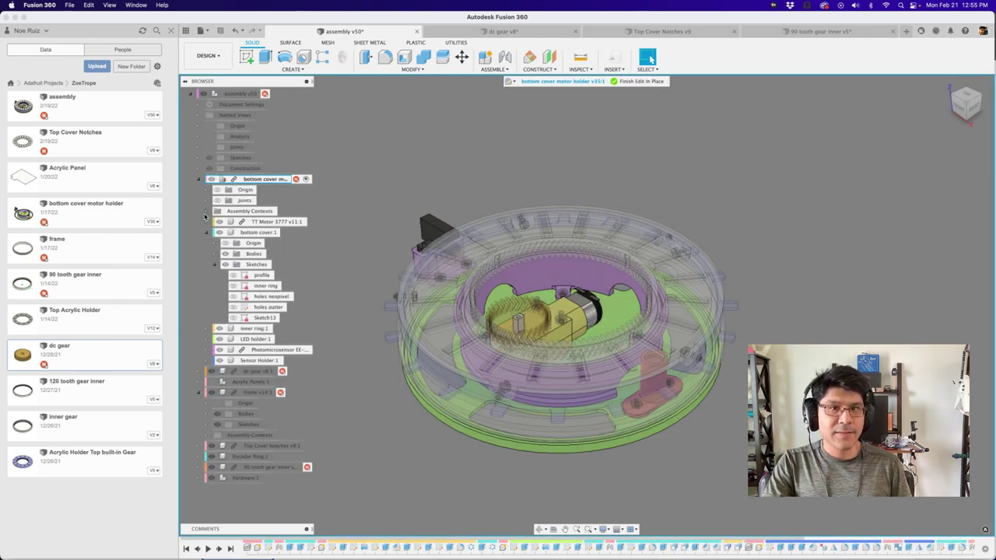
click(205, 212)
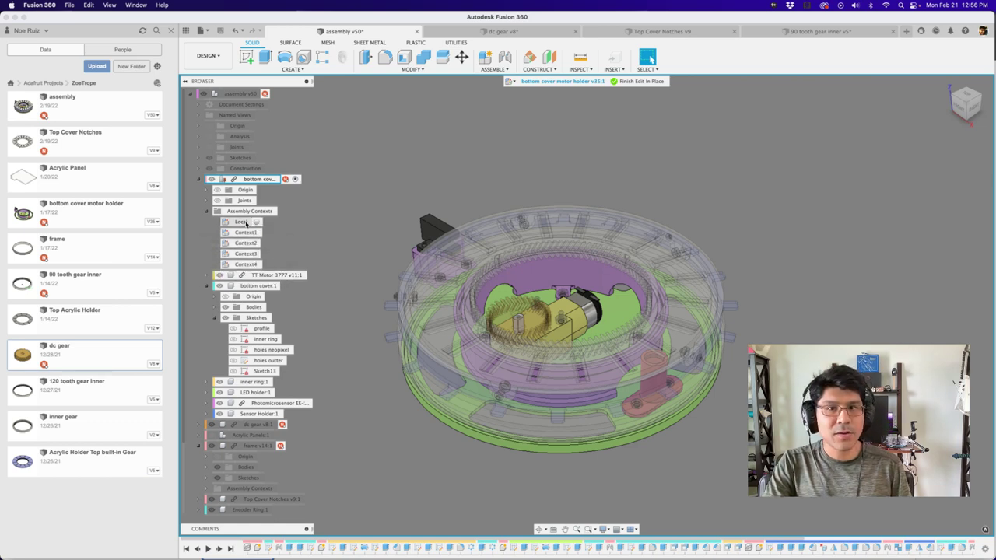
scroll(538, 334, up, 4)
scroll(538, 335, down, 3)
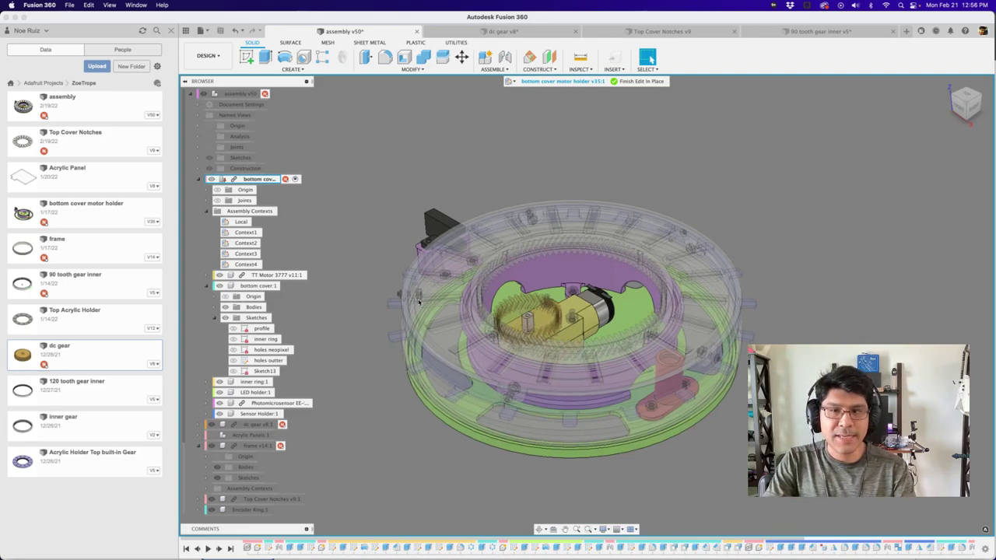
Look over the bottom cover motor holder edit and open its associative and non-associative reference options.
shift+middle_drag(517, 273, 385, 295)
scroll(420, 301, up, 3)
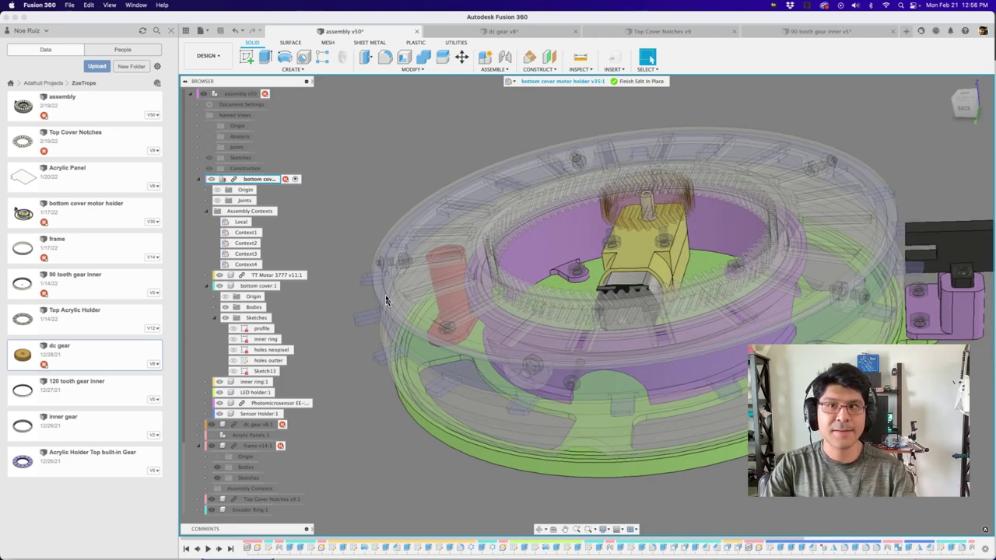
shift+middle_drag(464, 162, 622, 90)
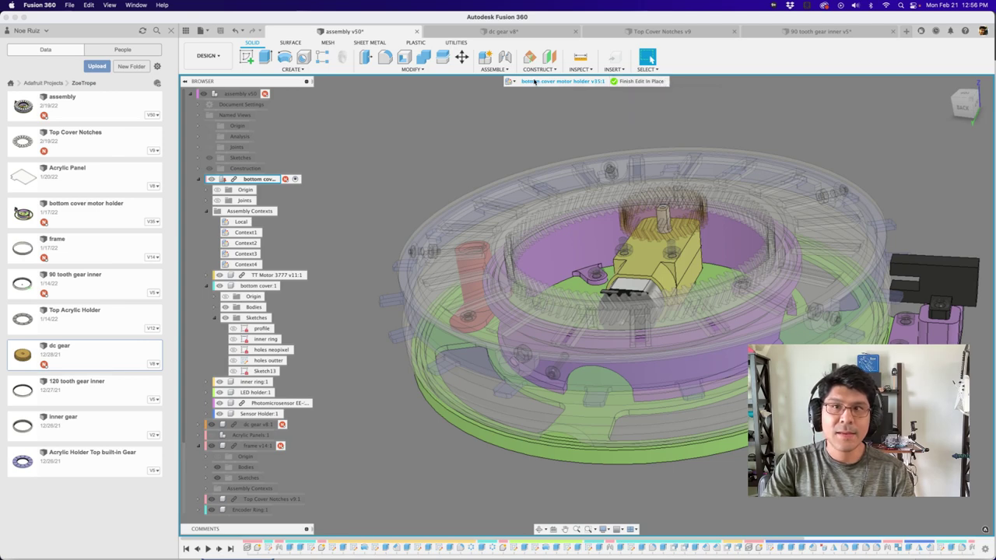
click(511, 81)
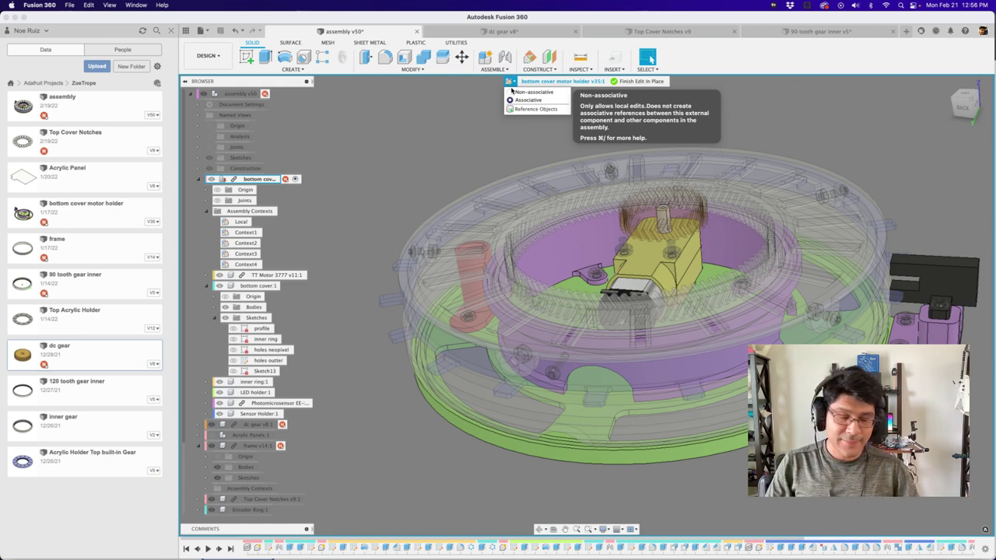
click(514, 92)
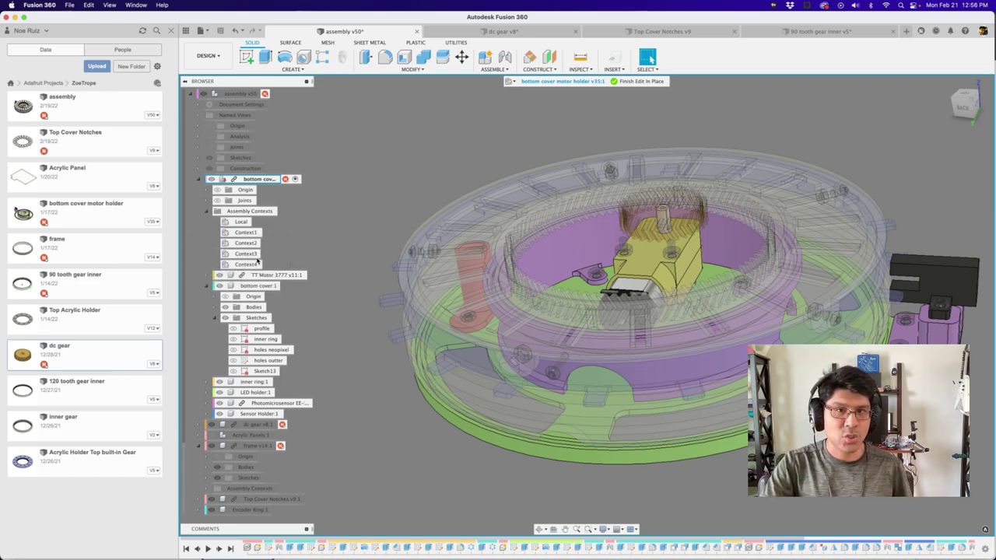
Activate Context1, Context2, Context3 and Context4 of the bottom cover motor holder one after another to compare the referenced parts.
click(266, 233)
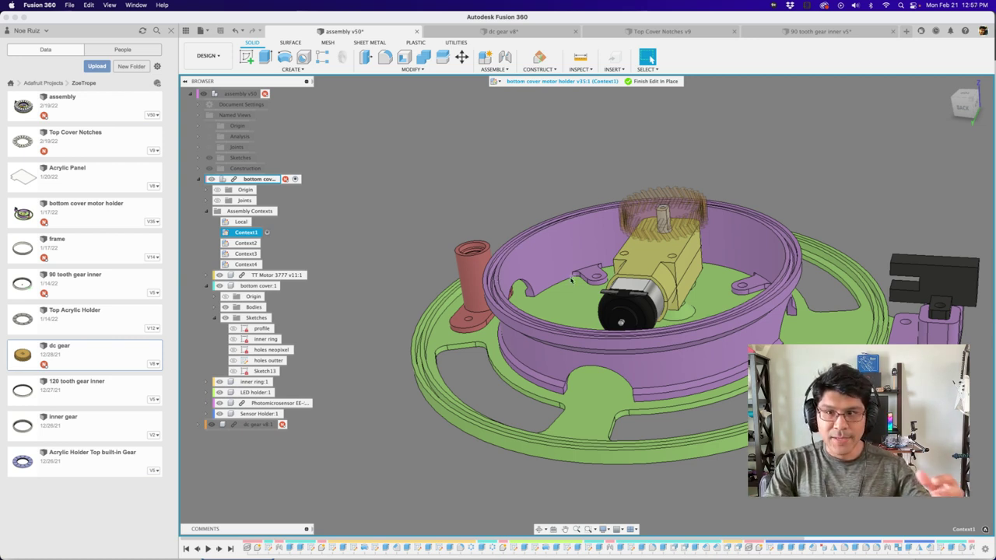
middle_drag(465, 187, 437, 193)
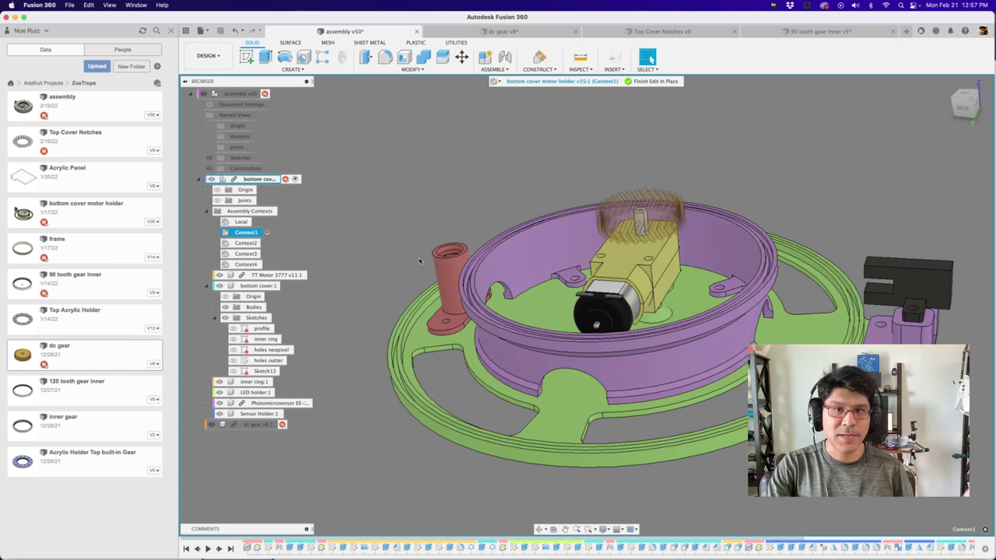
click(263, 242)
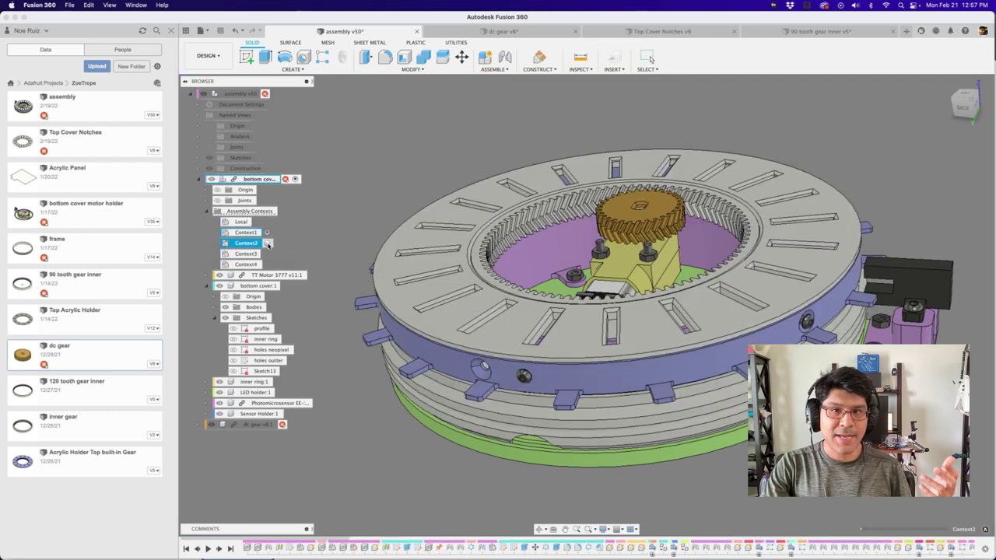
click(263, 254)
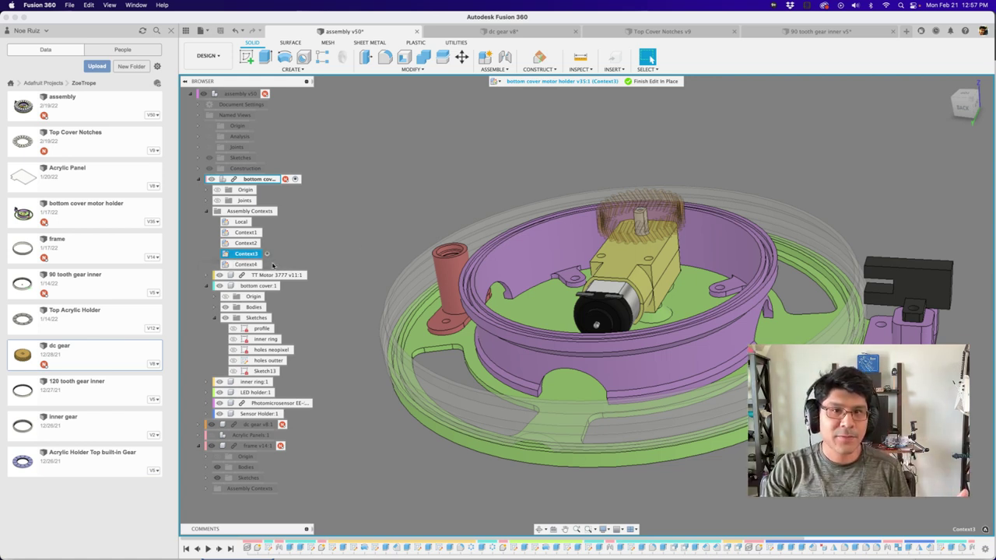
click(267, 265)
click(268, 265)
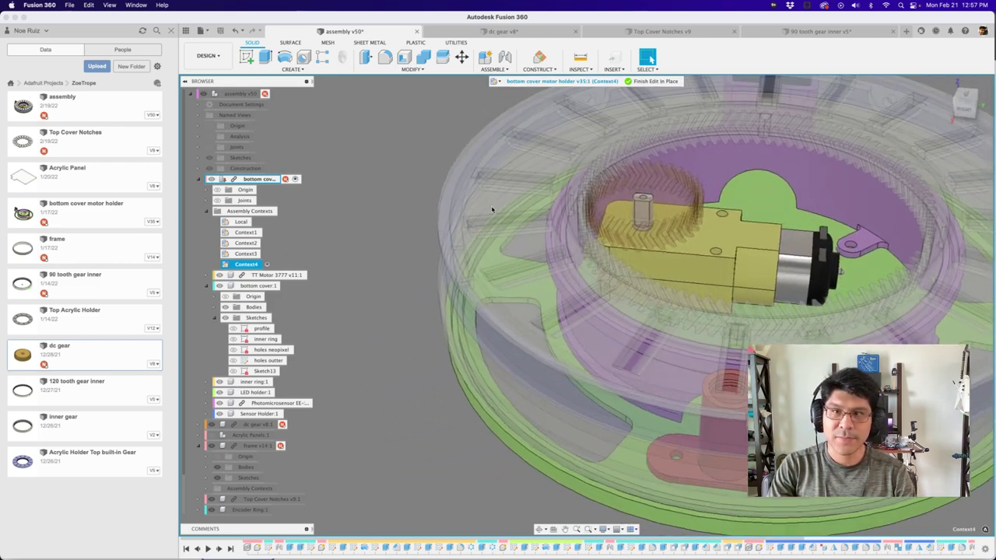
Switch the bottom cover motor holder to its Local context and examine the component without the surrounding assembly parts.
shift+middle_drag(466, 187, 385, 231)
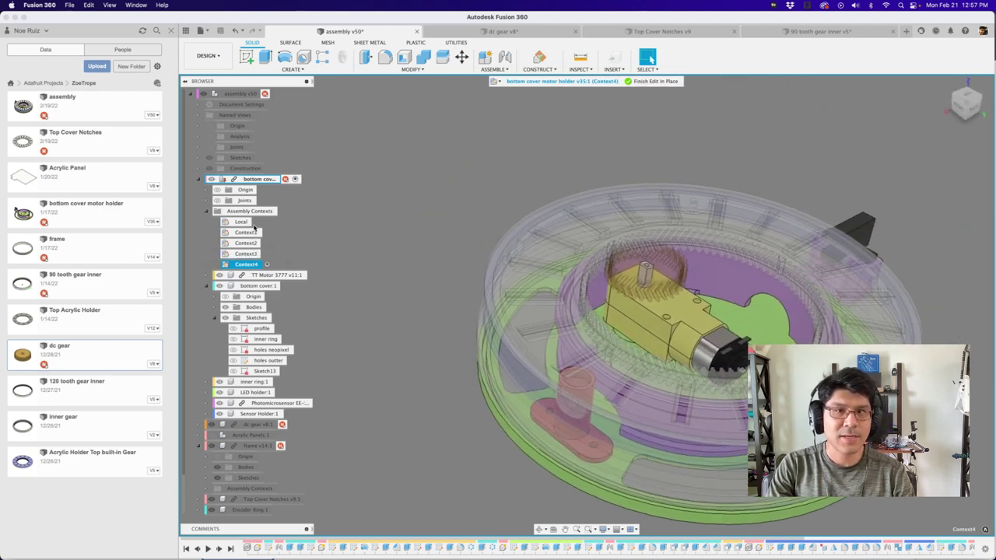
shift+middle_drag(276, 233, 491, 276)
scroll(572, 348, up, 5)
scroll(571, 344, down, 5)
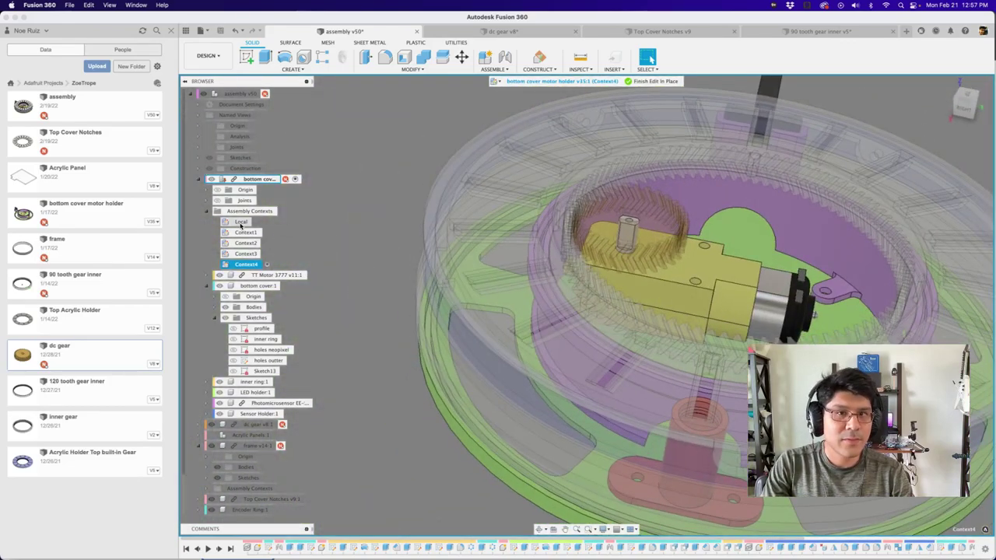
click(243, 223)
click(257, 223)
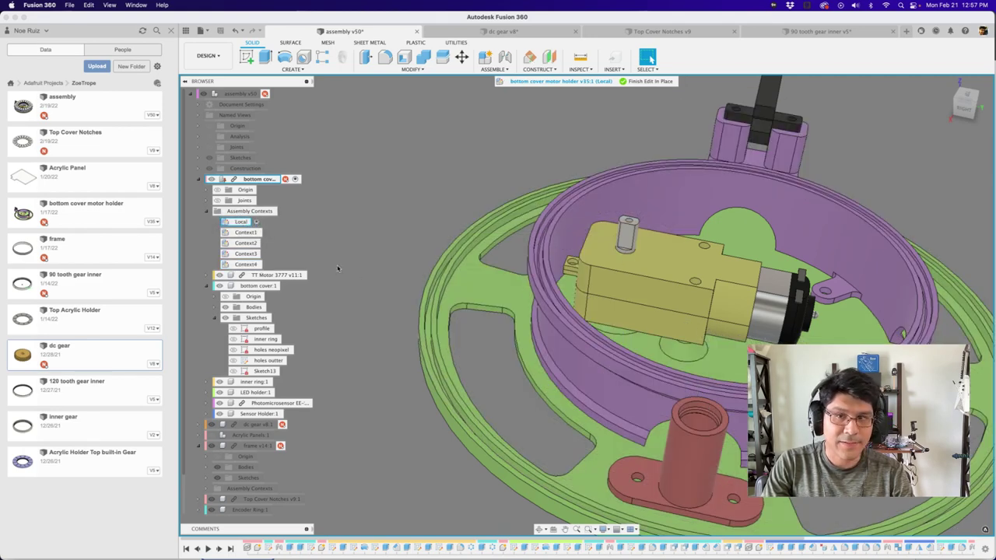
scroll(320, 256, down, 5)
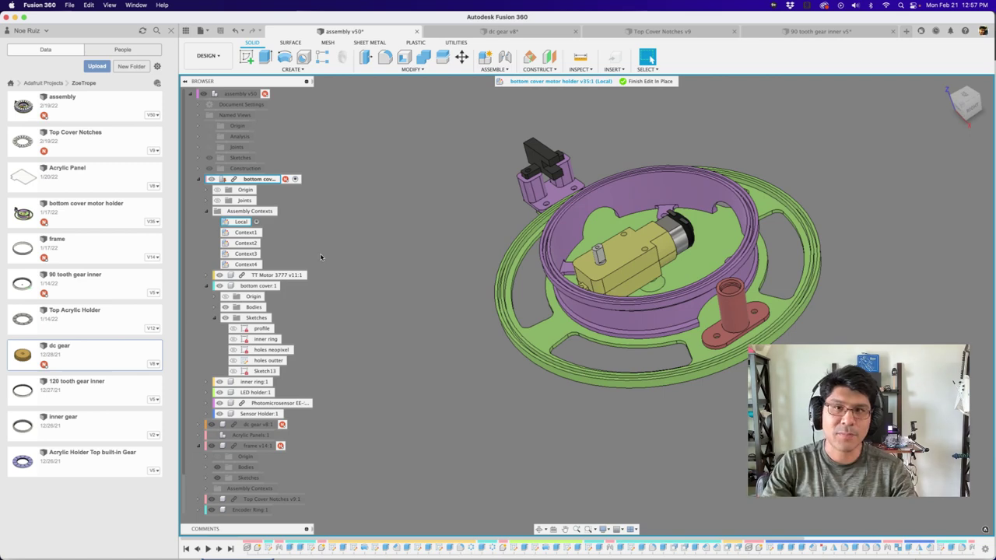
scroll(349, 262, up, 5)
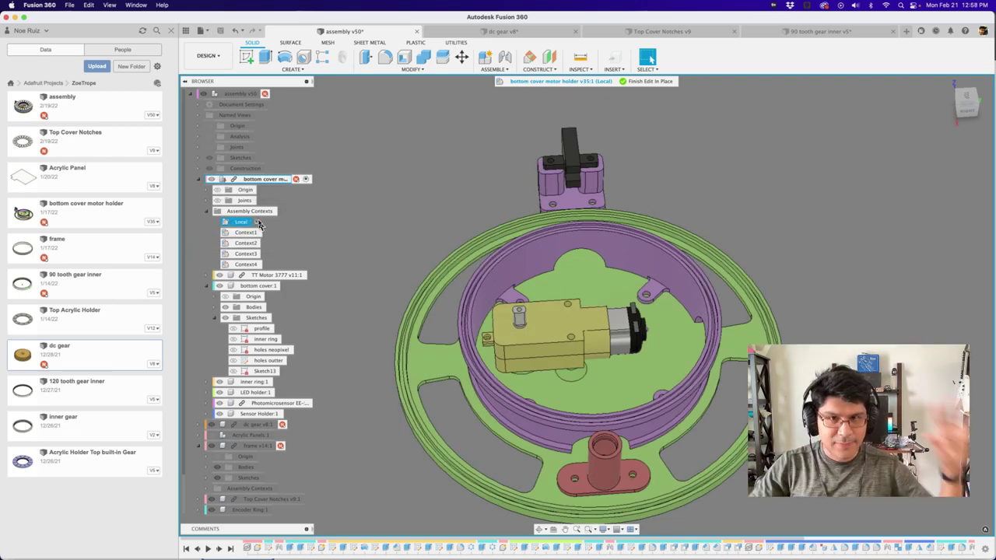
click(241, 222)
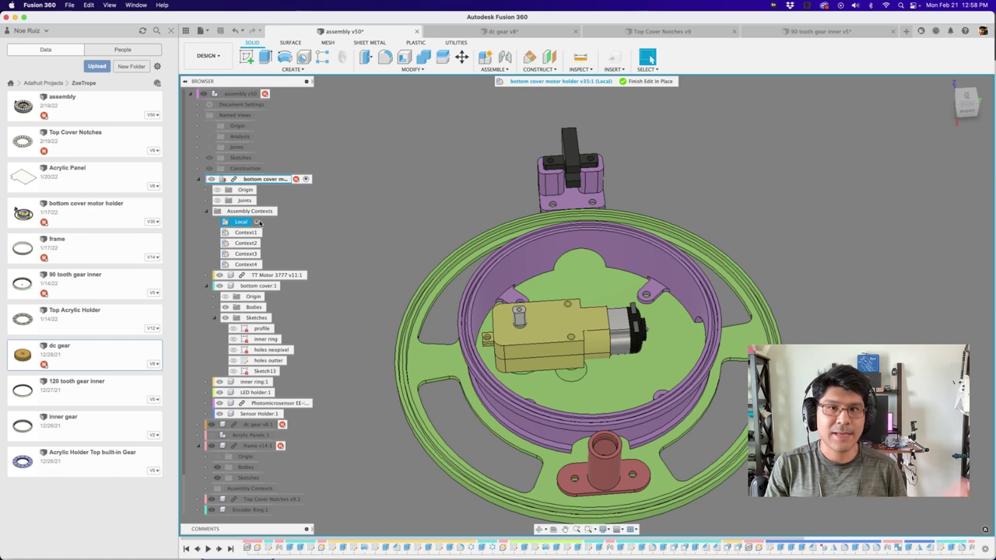
Reactivate Context4 of the bottom cover motor holder, look over its timeline, and finish editing in place.
click(271, 264)
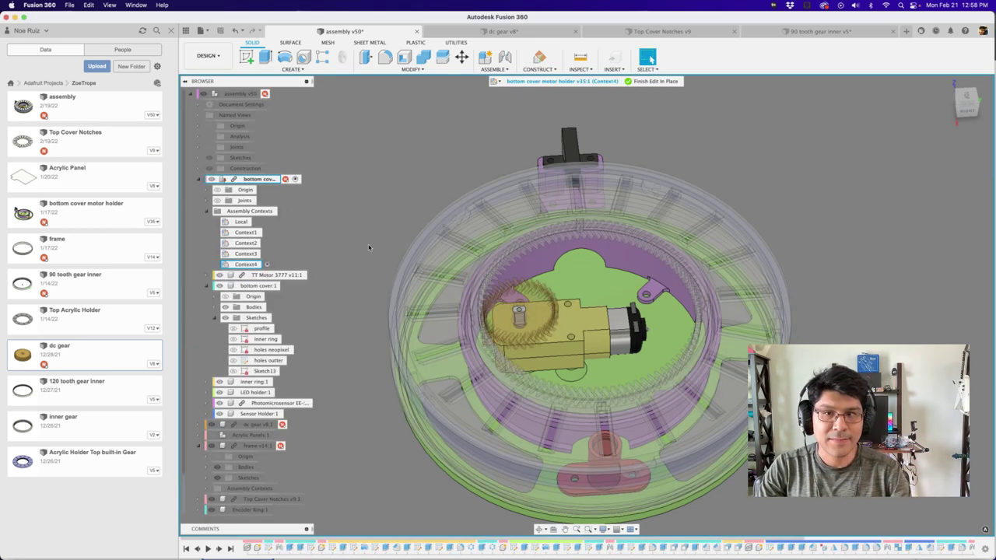
shift+scroll(368, 247, right, 10)
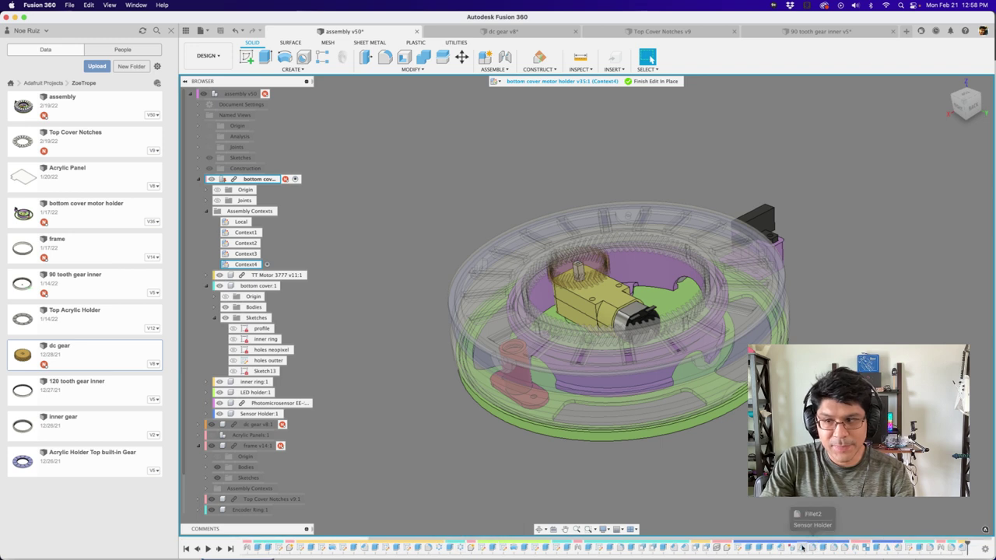
scroll(681, 529, down, 2)
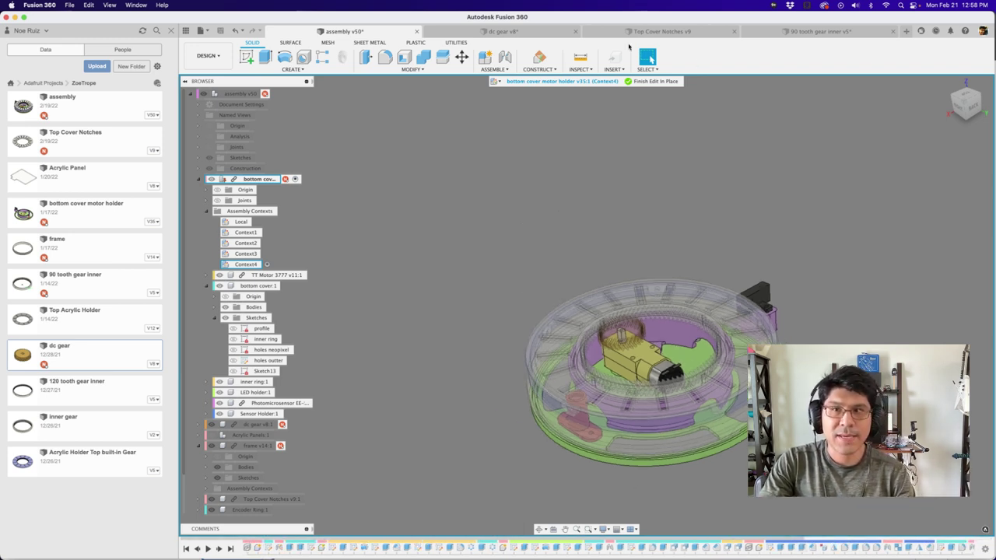
scroll(671, 253, down, 1)
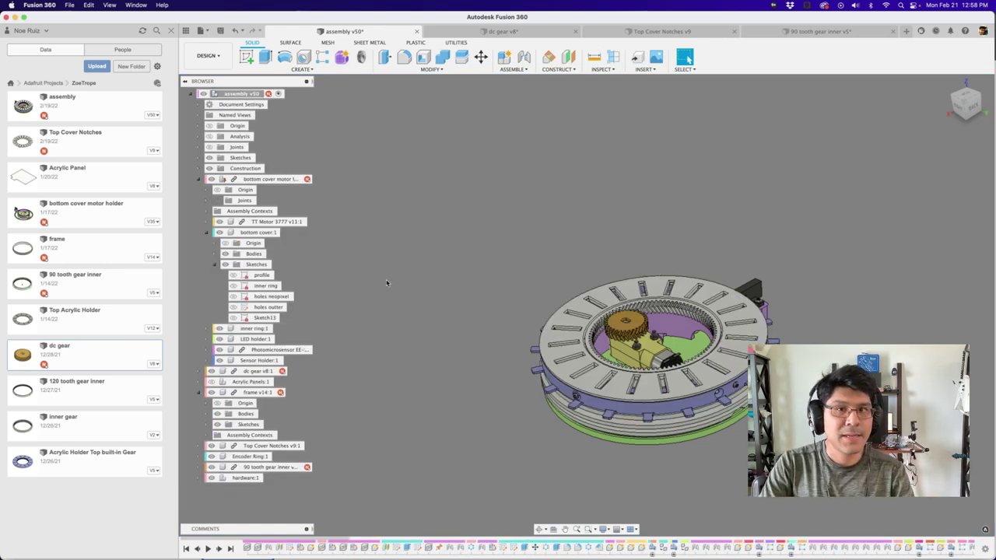
Collapse the bottom cover component and highlight the Context1 feature of the motor holder in the assembly timeline.
click(207, 232)
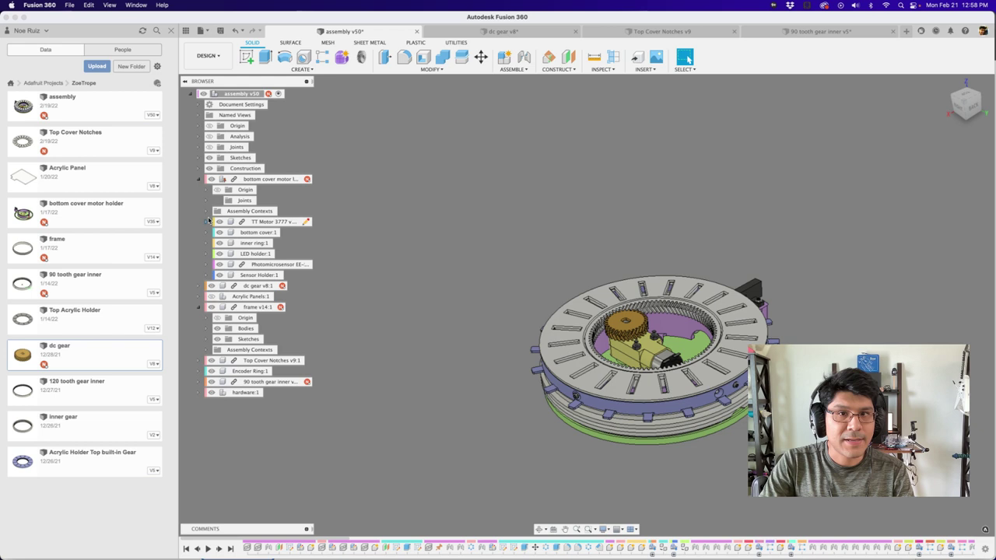
right_click(303, 548)
click(302, 548)
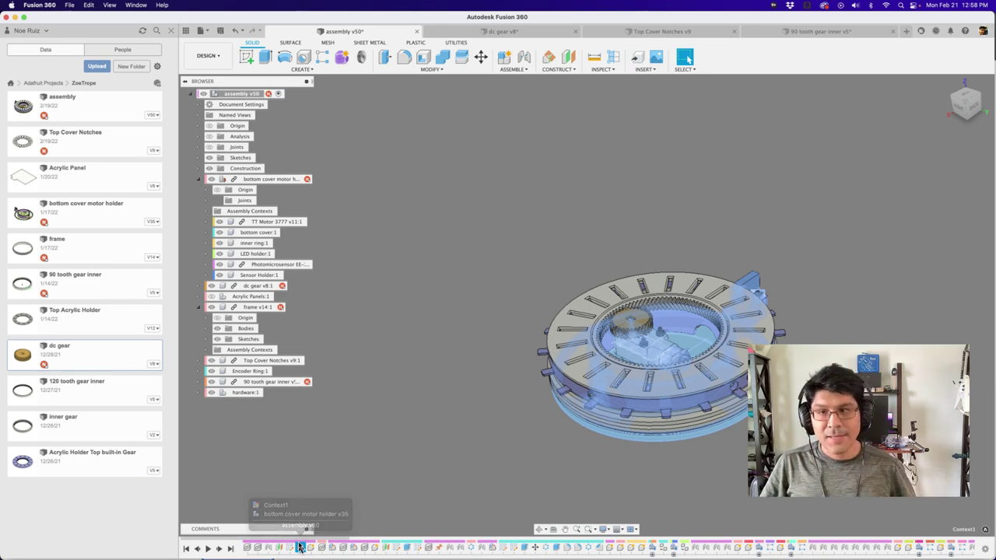
scroll(591, 379, up, 3)
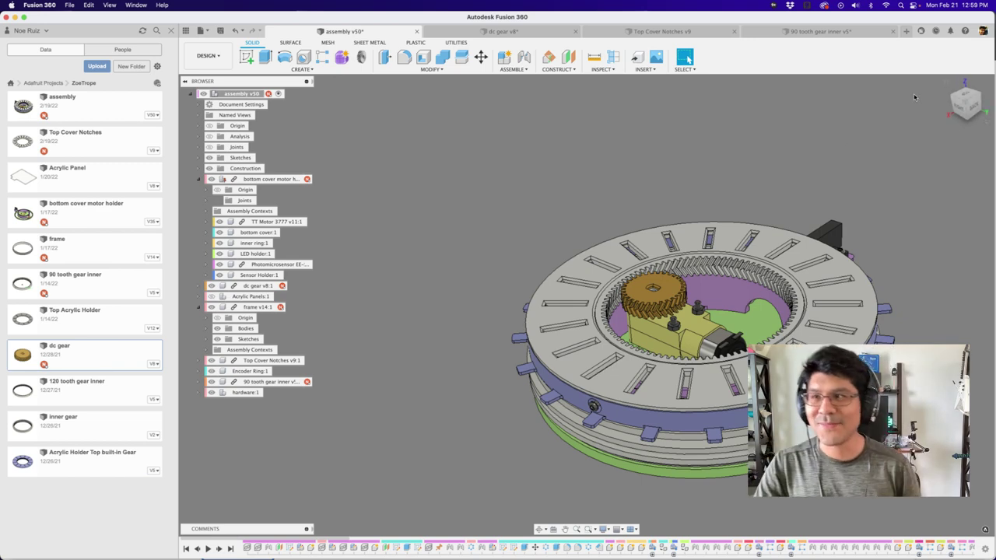
Return to the home view and examine the whole zoetrope assembly from several angles.
click(946, 82)
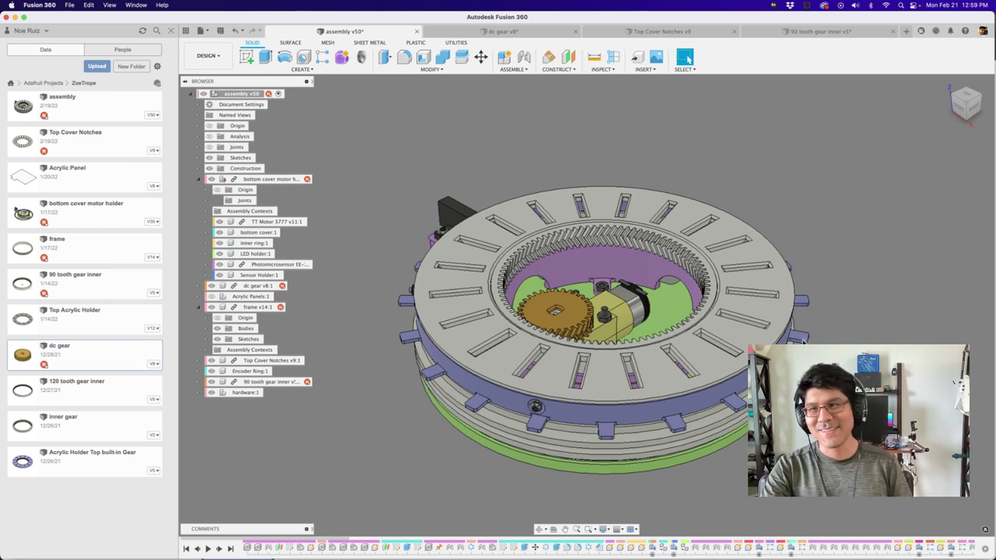
shift+middle_drag(916, 297, 921, 295)
shift+middle_drag(648, 377, 592, 362)
scroll(537, 373, up, 4)
scroll(537, 371, down, 1)
scroll(593, 362, down, 2)
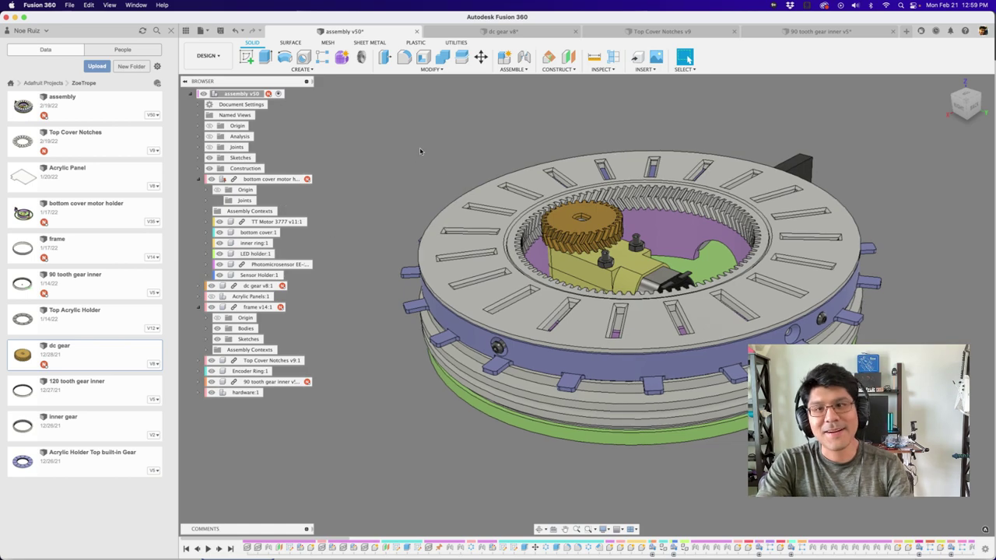
shift+middle_drag(426, 156, 368, 177)
shift+scroll(368, 178, down, 3)
Collapse the bottom cover motor holder component and examine how the dc gear meshes with the inner ring gear.
click(198, 179)
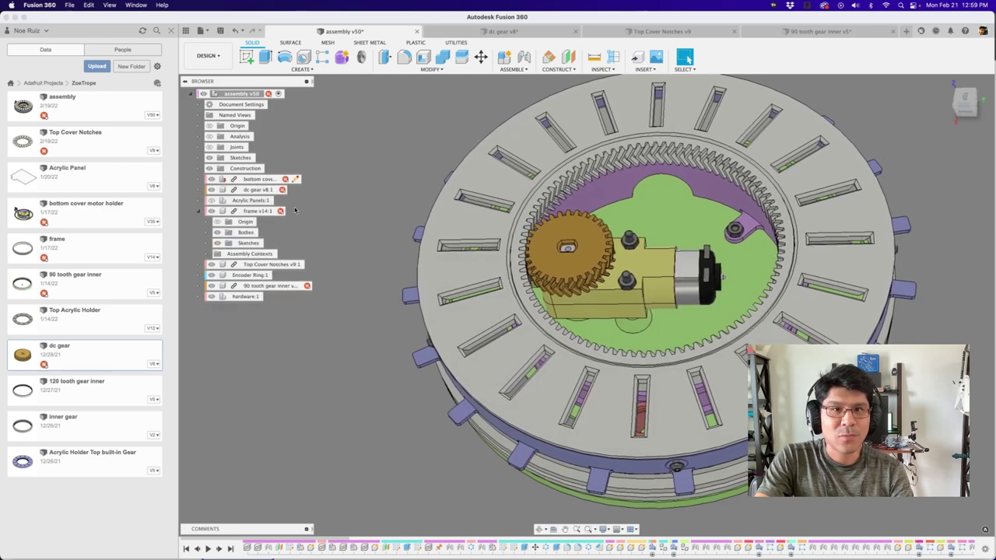
shift+scroll(606, 256, down, 2)
shift+scroll(590, 257, down, 3)
shift+scroll(606, 282, down, 2)
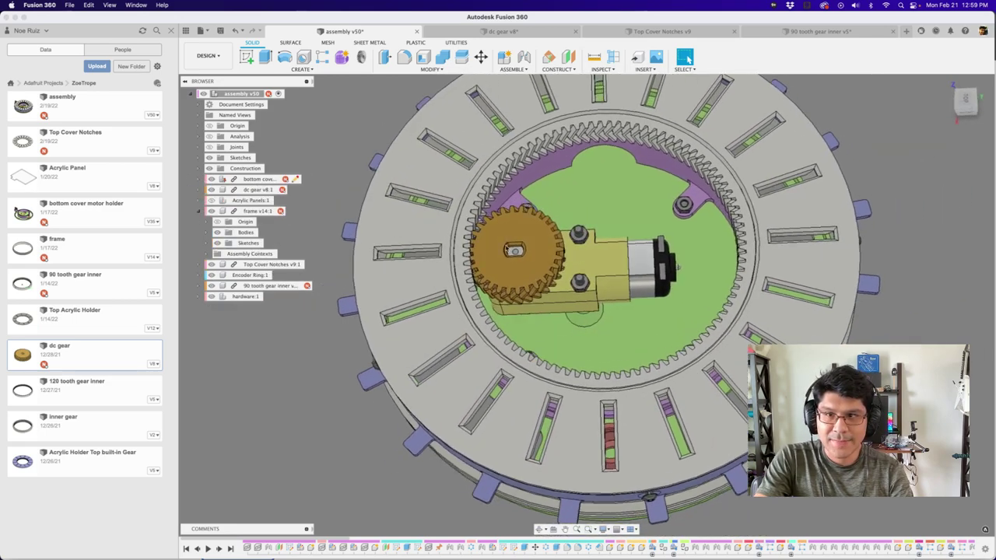
shift+scroll(606, 282, up, 3)
scroll(536, 257, up, 5)
shift+scroll(465, 199, up, 3)
scroll(465, 199, up, 2)
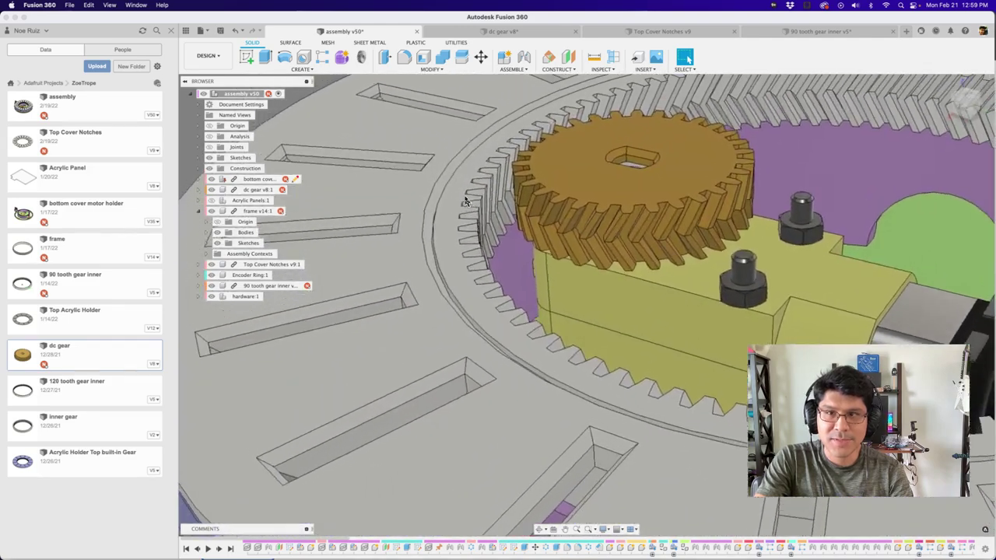
shift+scroll(465, 200, down, 5)
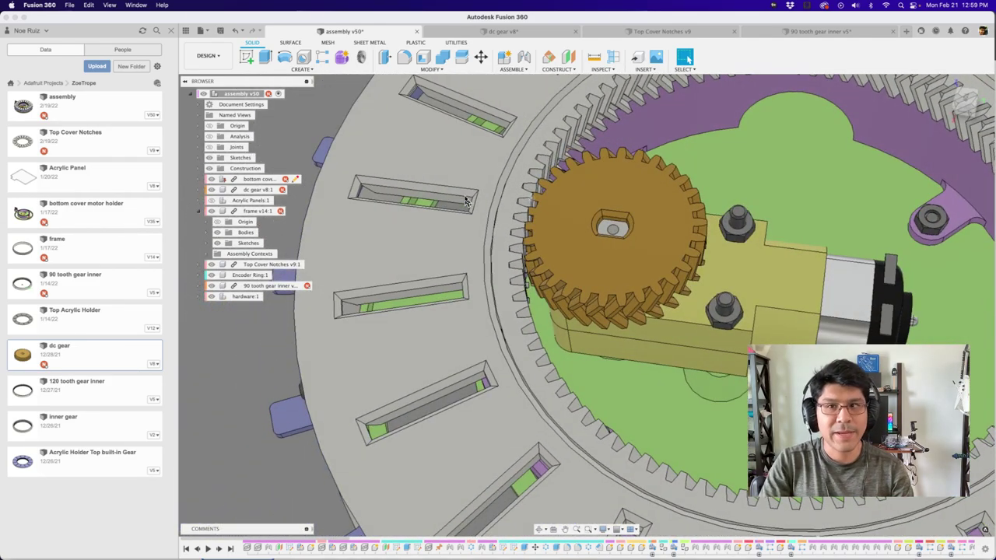
scroll(457, 200, down, 5)
shift+scroll(458, 200, up, 3)
click(393, 159)
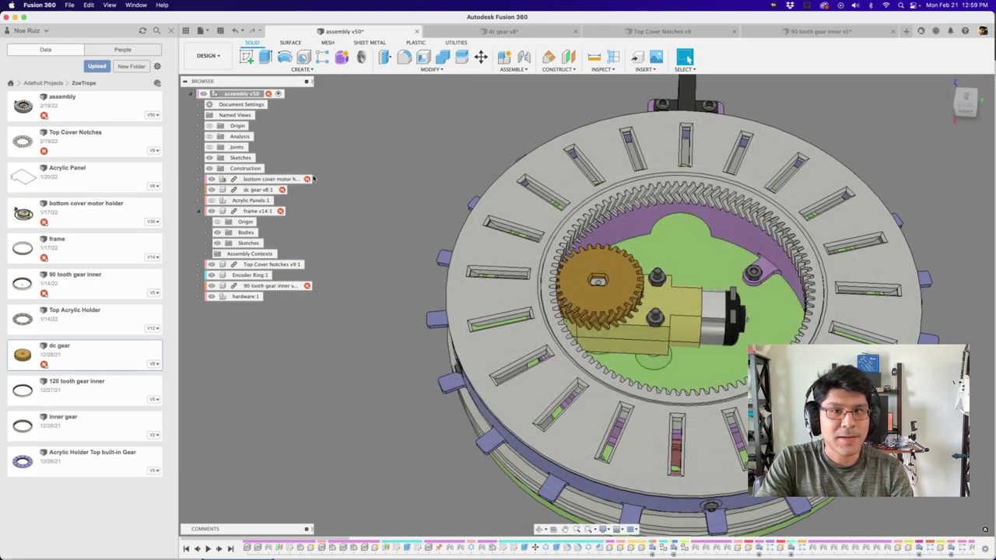
Edit the bottom cover motor holder in place and inspect its underside and the area around the motor.
click(306, 179)
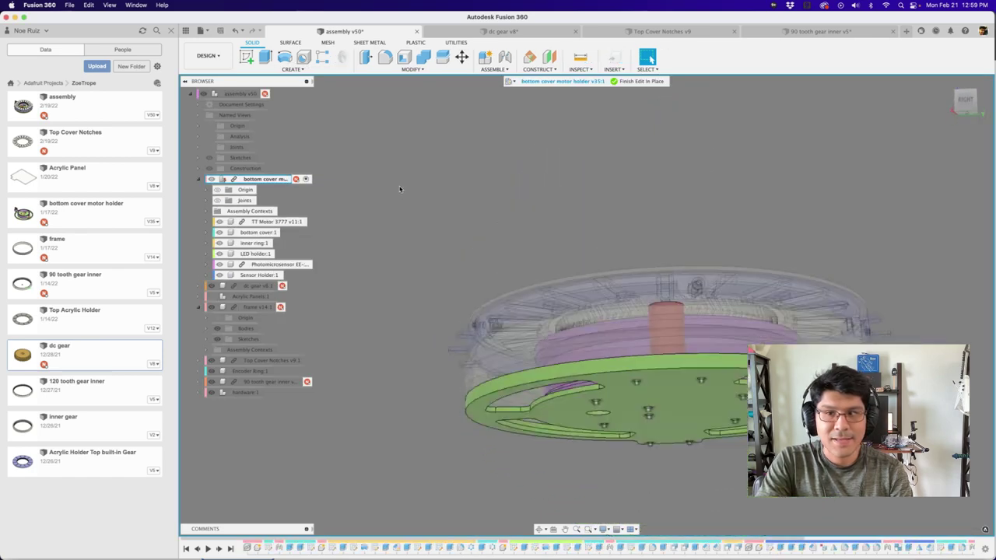
scroll(655, 385, up, 5)
shift+middle_drag(658, 380, 623, 289)
scroll(622, 289, up, 5)
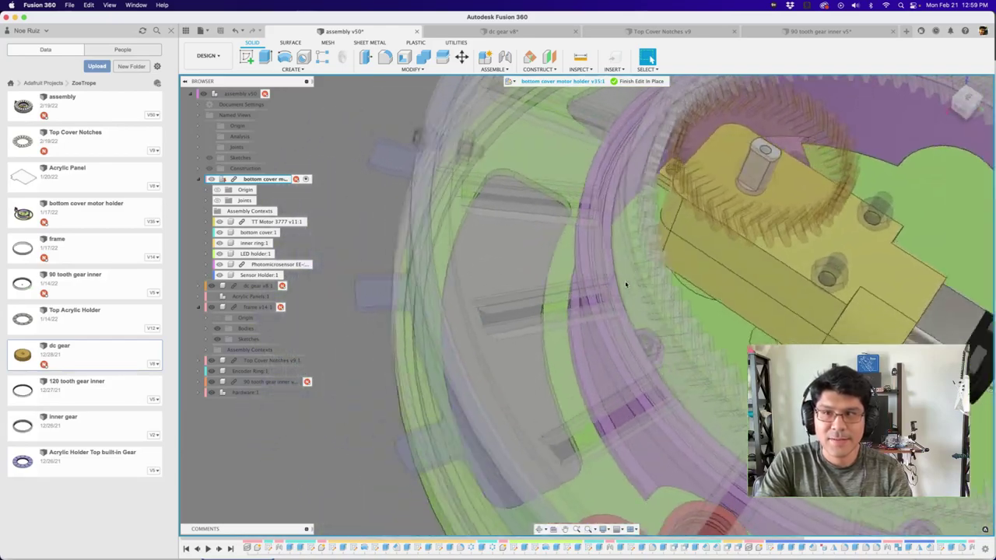
scroll(629, 282, down, 5)
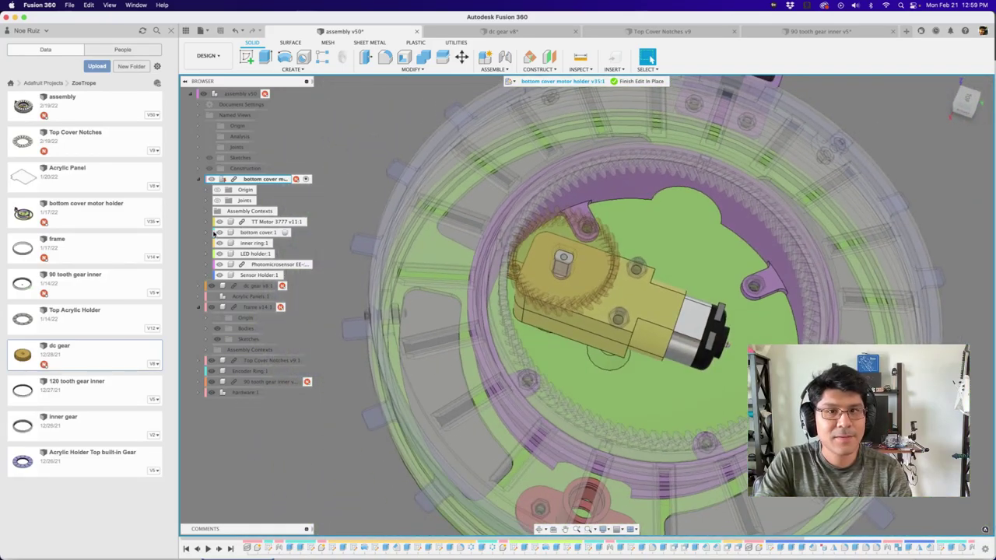
Expand the bottom cover component and show its profile sketch around the motor's mounting holes.
click(212, 232)
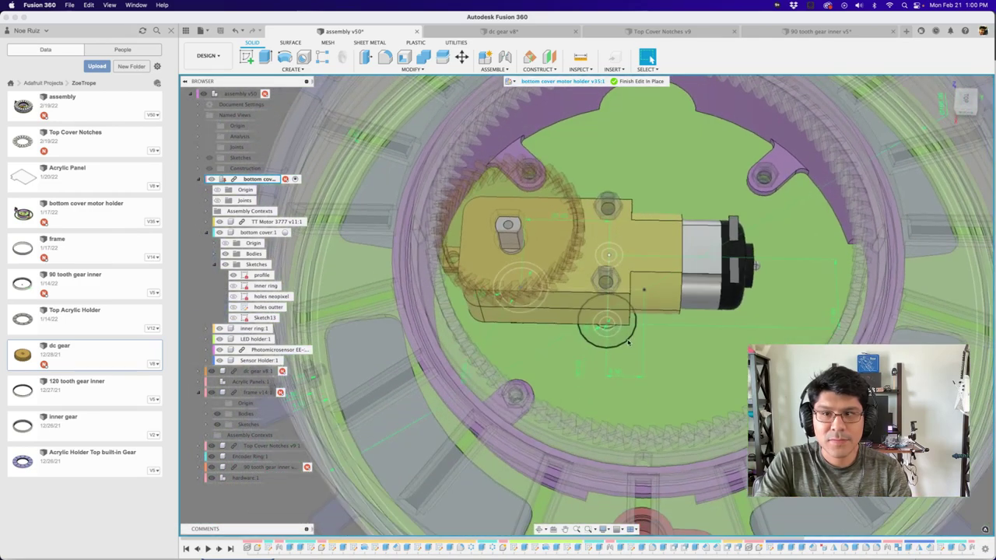
scroll(627, 333, up, 5)
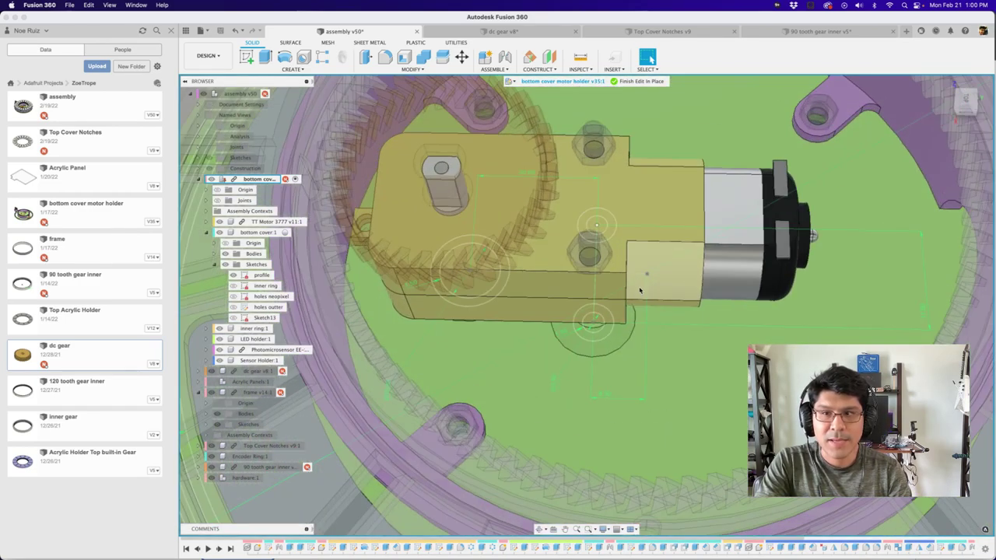
scroll(615, 336, down, 4)
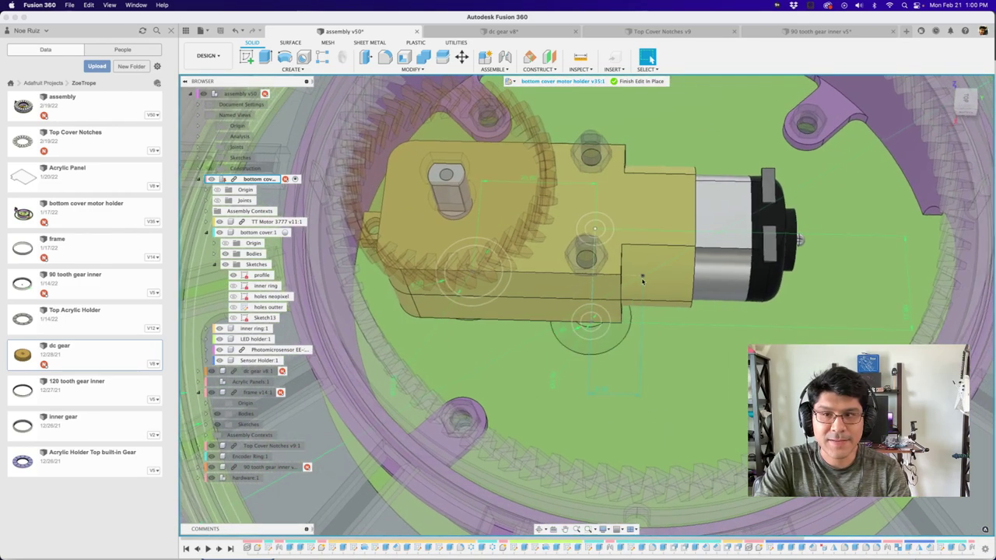
Examine the bottom cover's profile sketch and its dimensions around the motor's mounting holes from several angles.
shift+middle_drag(638, 279, 636, 282)
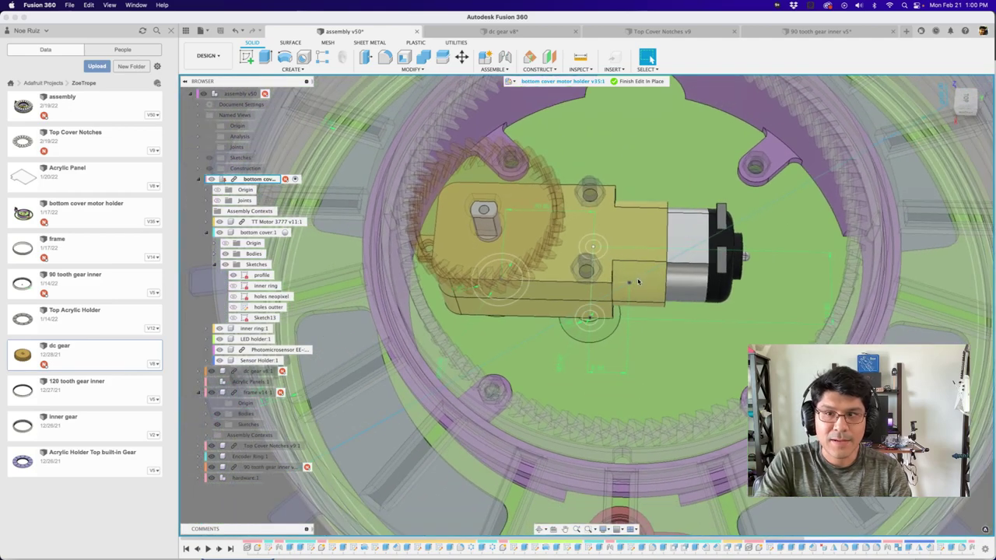
scroll(627, 283, down, 2)
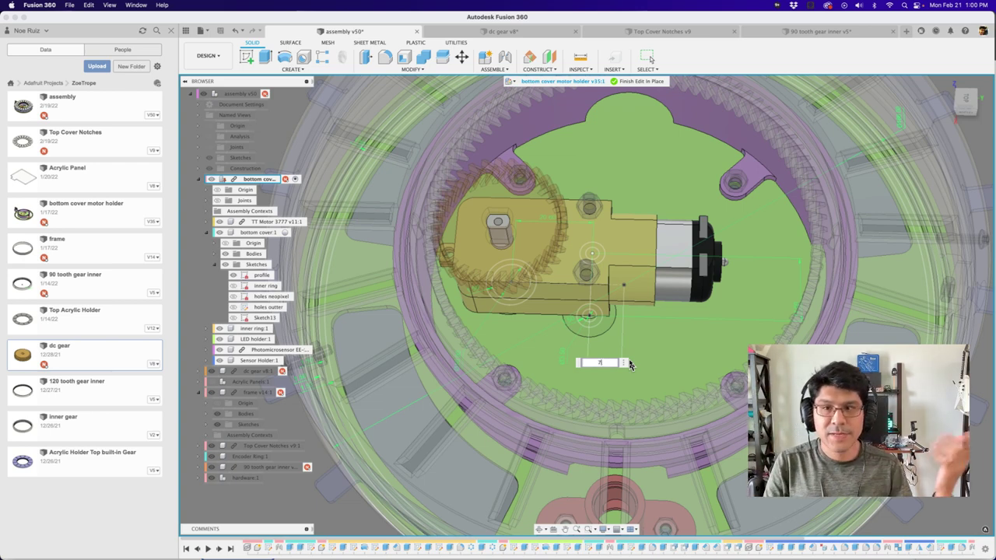
scroll(599, 317, down, 3)
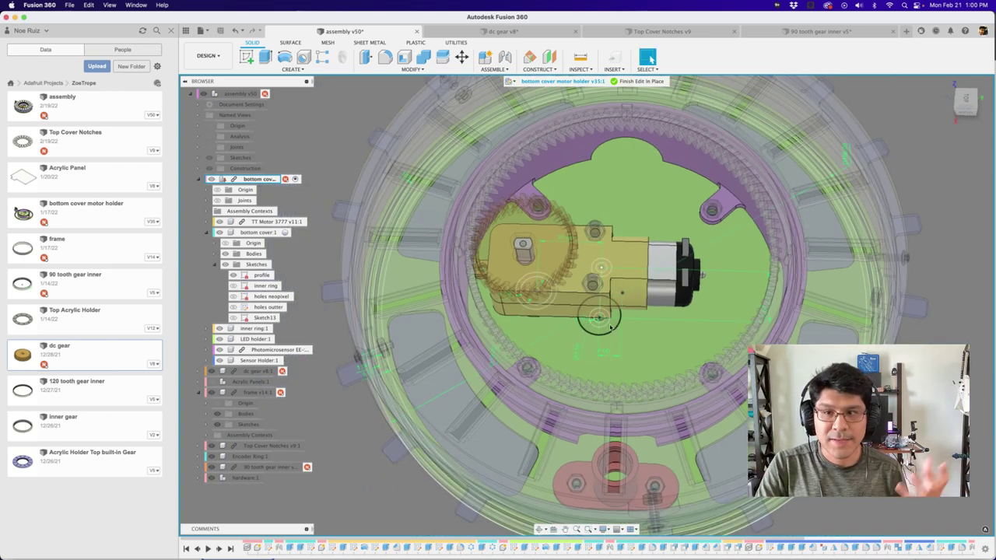
scroll(589, 321, up, 10)
scroll(587, 318, down, 5)
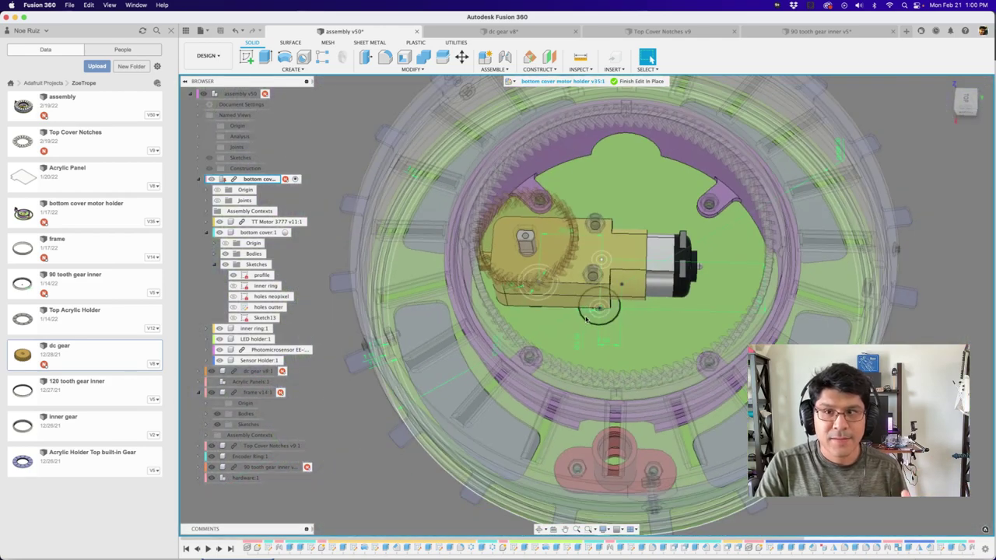
shift+scroll(557, 301, down, 5)
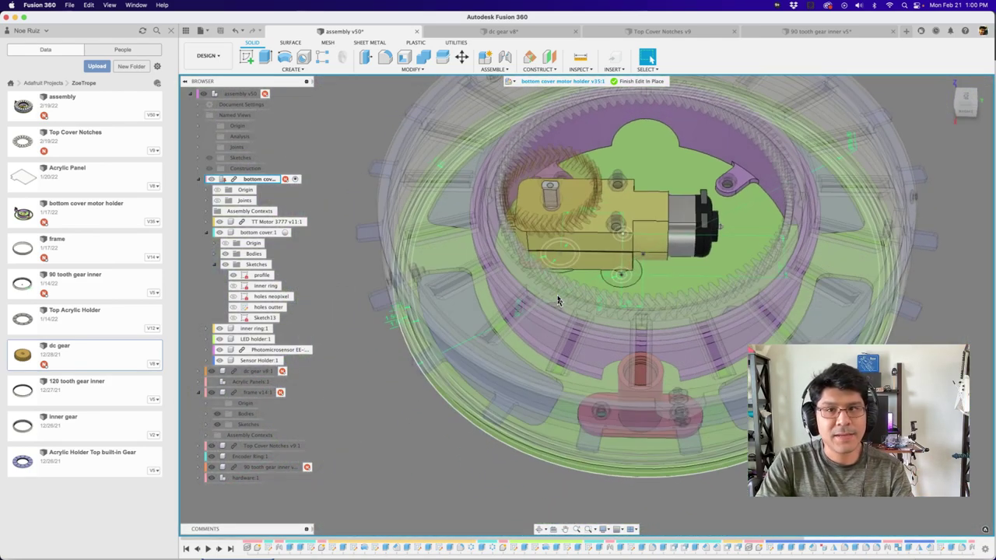
shift+middle_drag(557, 301, 487, 198)
shift+scroll(517, 182, down, 4)
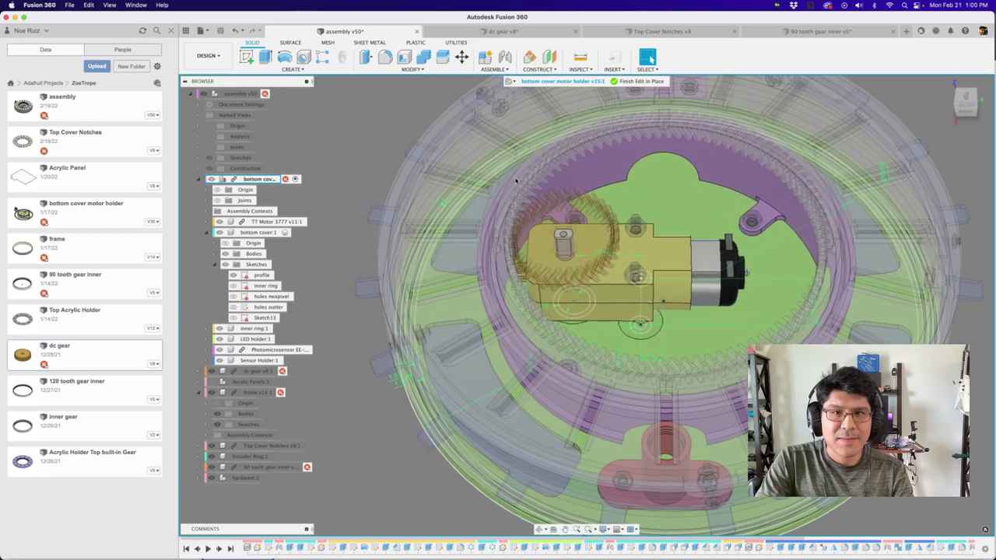
shift+scroll(519, 179, up, 5)
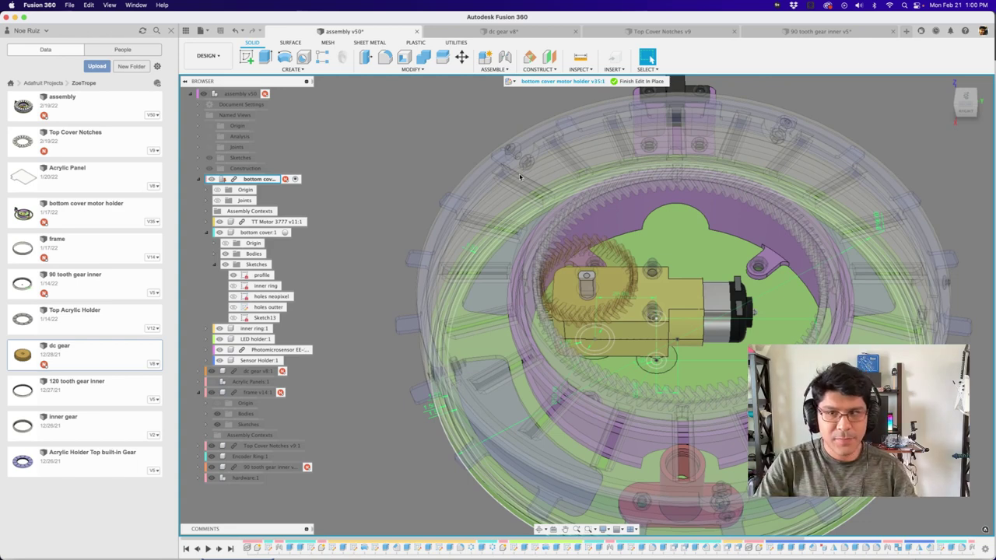
Finish editing the bottom cover motor holder in place and inspect the dc gear and motor within the full assembly.
click(638, 81)
scroll(659, 280, up, 5)
scroll(659, 280, down, 3)
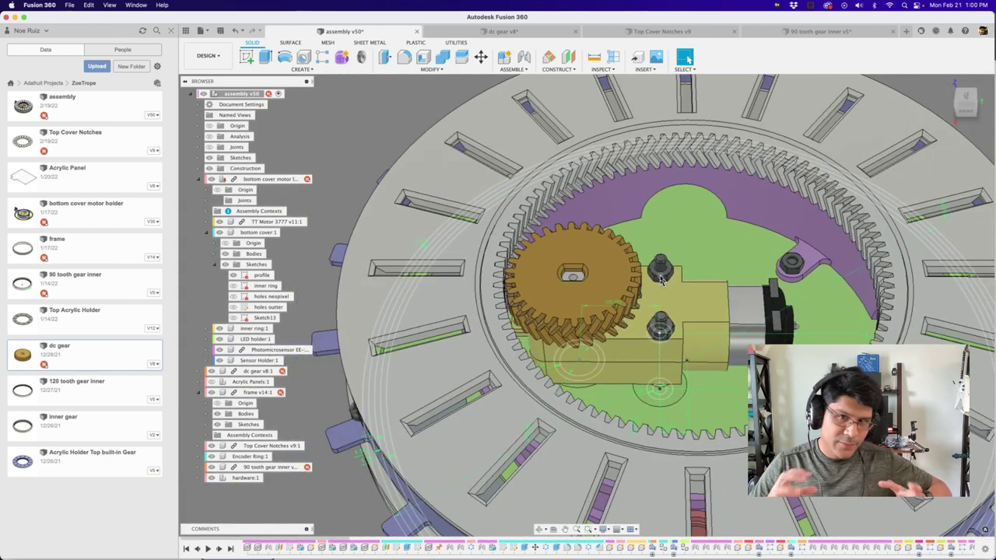
shift+middle_drag(674, 269, 687, 289)
shift+middle_drag(551, 296, 570, 279)
scroll(557, 280, down, 3)
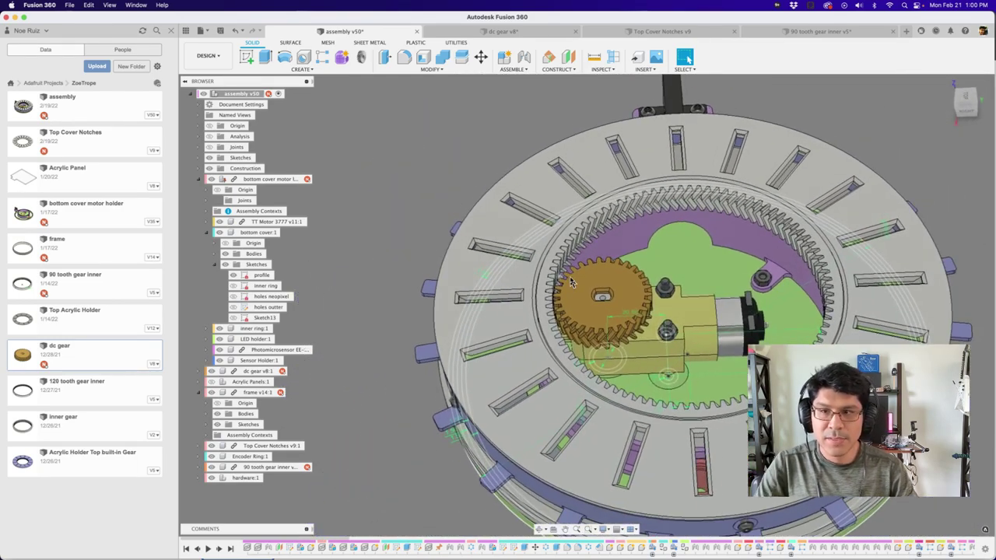
scroll(669, 342, up, 5)
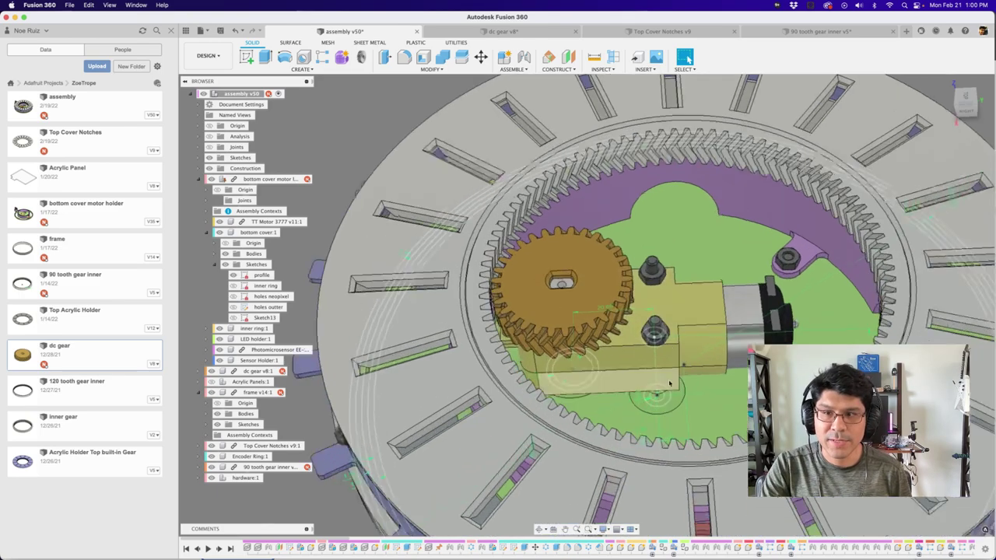
scroll(683, 372, up, 3)
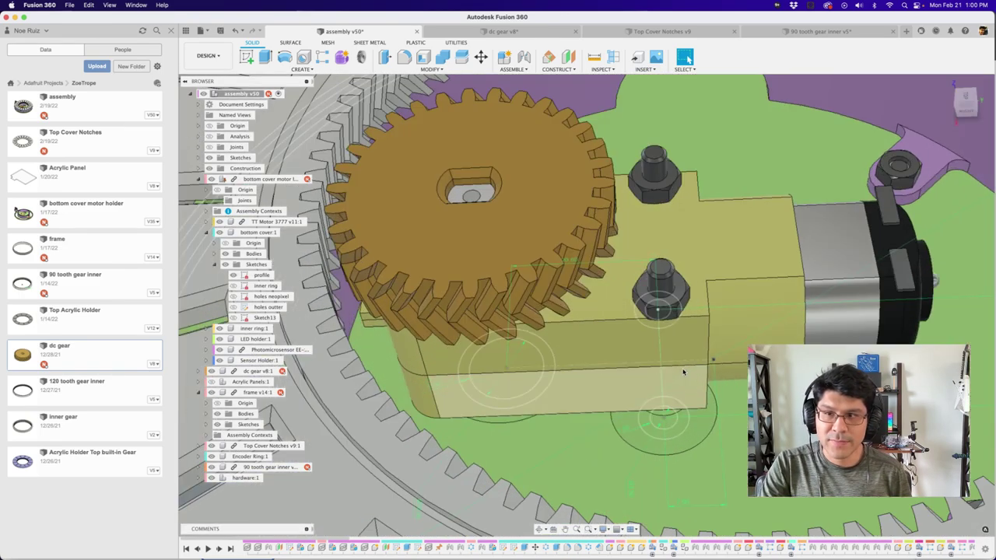
scroll(682, 365, down, 2)
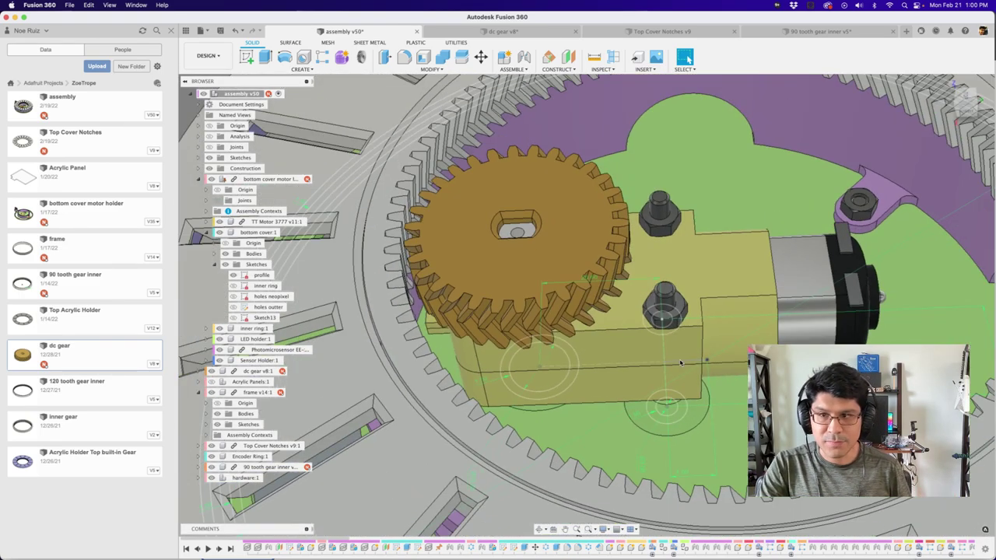
scroll(681, 363, down, 2)
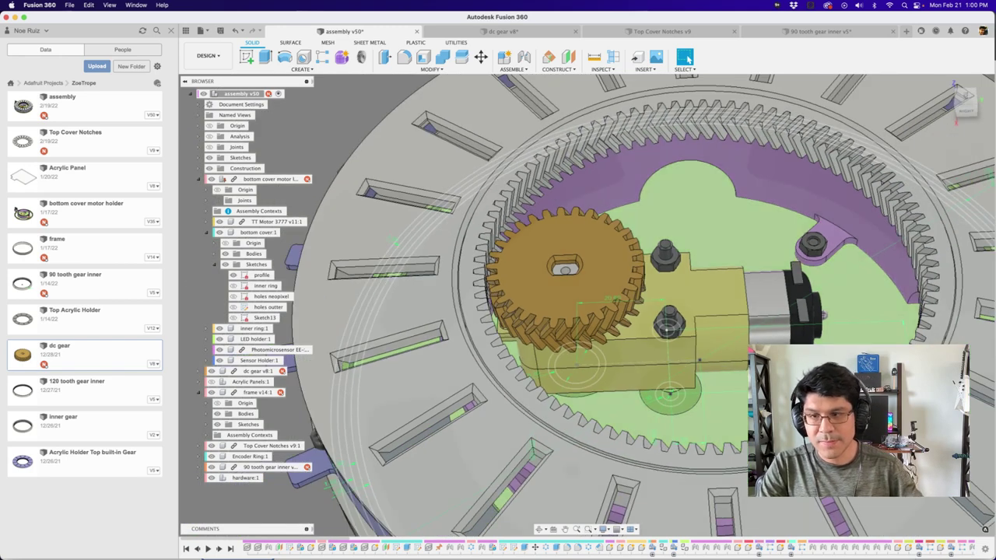
Select the dc gear's top face and the motor shaft's end face to inspect how the shaft fits the gear's hole.
click(569, 249)
scroll(572, 257, up, 6)
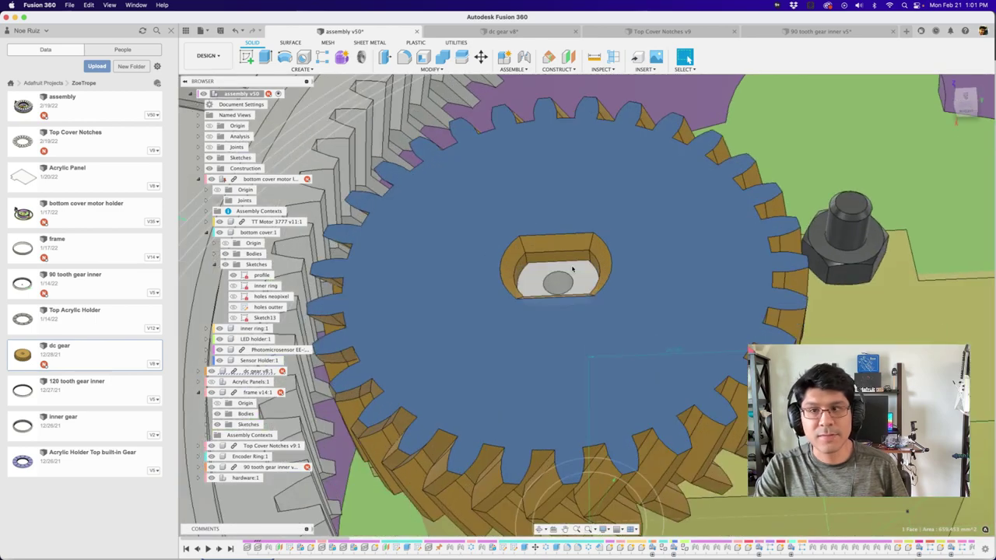
click(580, 271)
scroll(580, 271, down, 8)
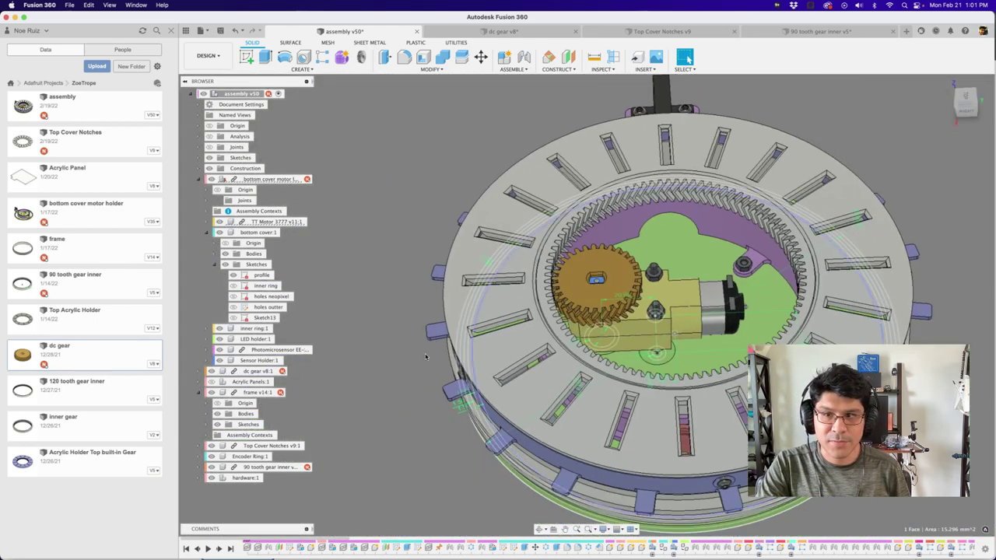
Inspect the profile sketch's dimensions below the motor and their relation to the bottom cover motor holder.
scroll(629, 369, up, 3)
shift+middle_drag(683, 363, 683, 415)
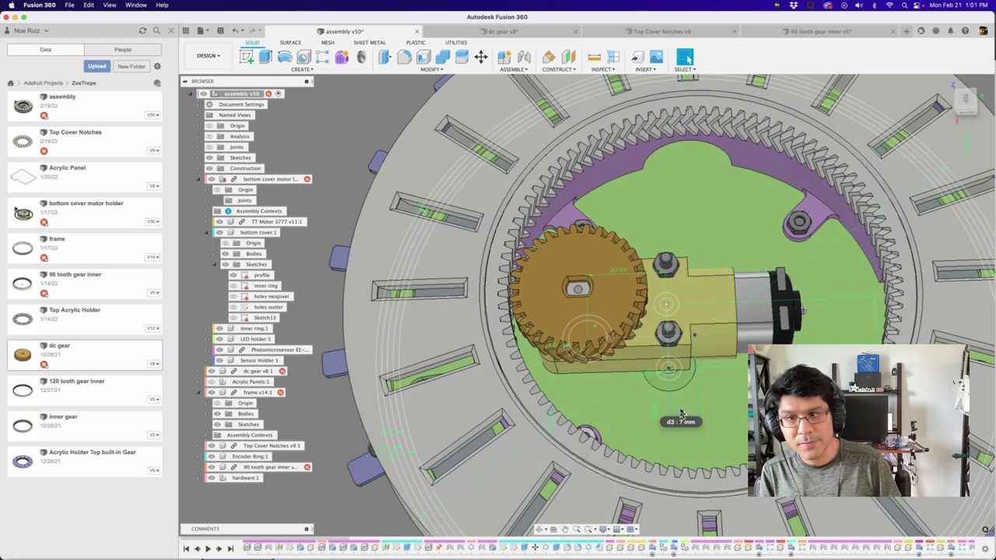
scroll(714, 357, up, 5)
scroll(714, 357, down, 8)
scroll(375, 241, down, 2)
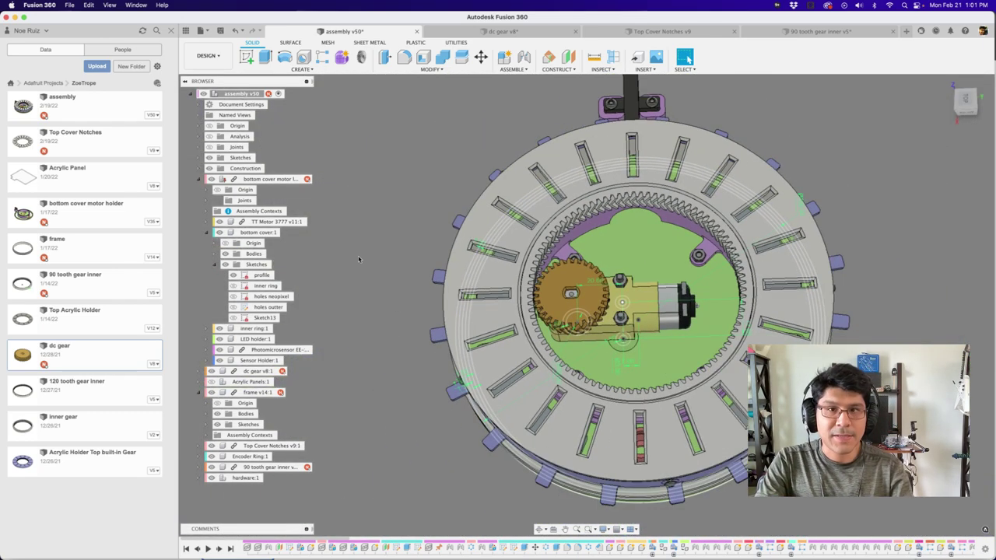
scroll(578, 237, up, 5)
scroll(580, 235, down, 2)
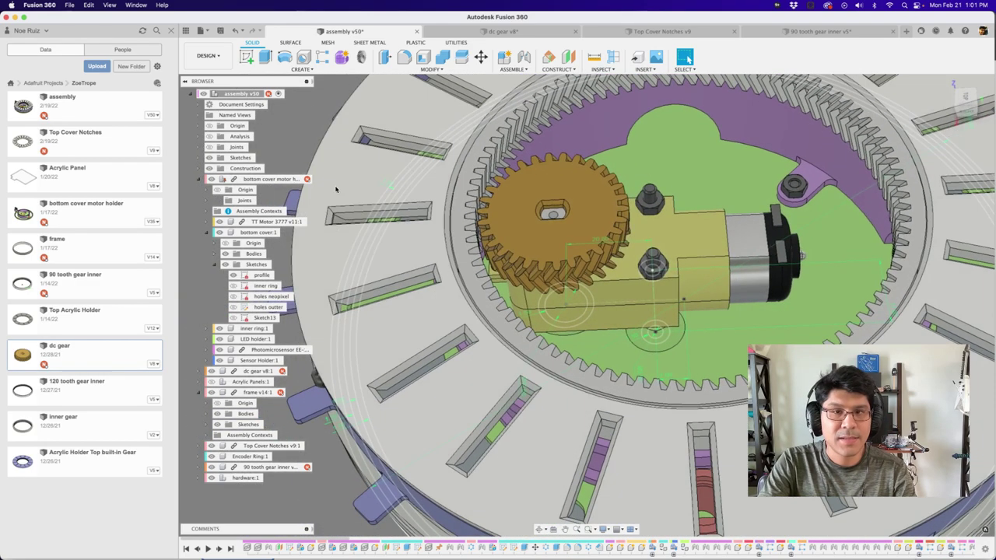
click(297, 179)
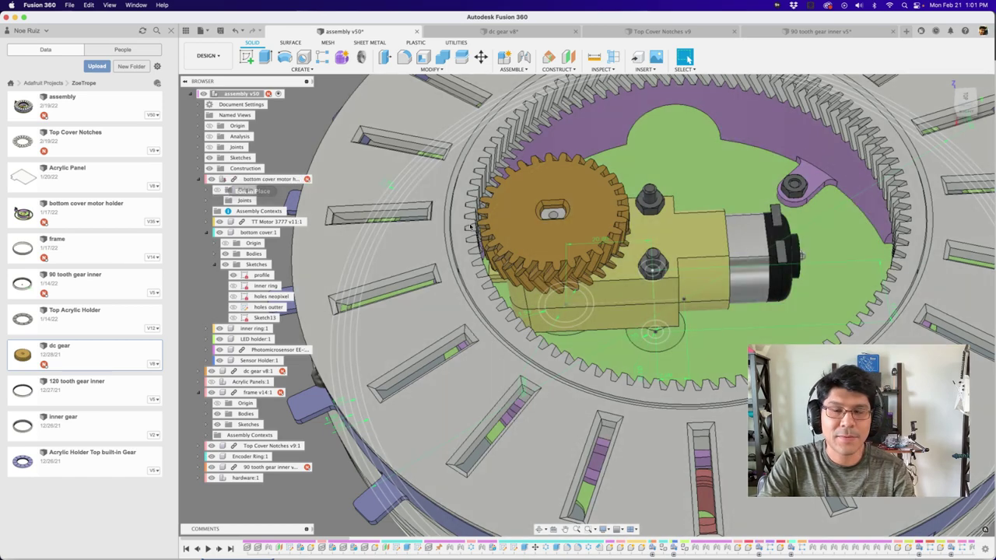
Show the assembly's section analysis, cutting through the dc gear, motor and bottom cover.
scroll(480, 242, down, 3)
mouse_move(480, 256)
shift+middle_down()
mouse_move(482, 242)
mouse_move(488, 251)
shift+middle_up()
click(209, 137)
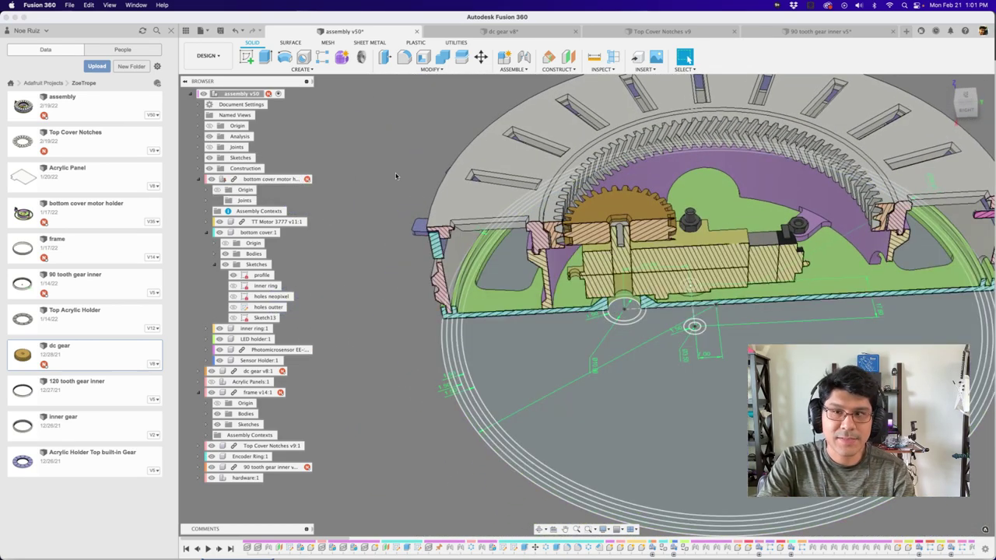
Examine the cross-section where the dc gear meshes with the inner ring gear and where the motor sits on the cover.
scroll(587, 182, up, 5)
middle_drag(593, 182, 618, 280)
scroll(618, 173, up, 4)
scroll(618, 173, down, 4)
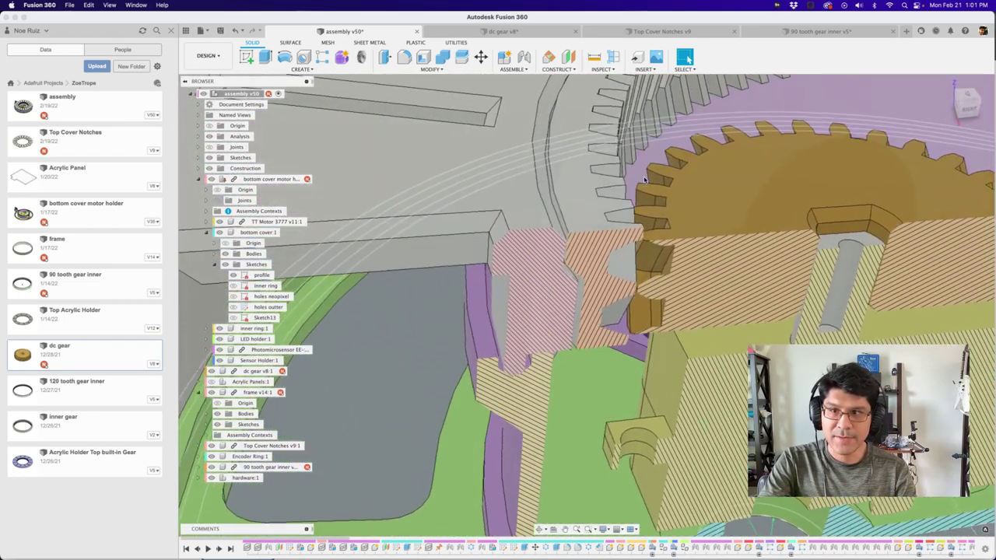
shift+middle_drag(672, 208, 646, 272)
scroll(627, 233, up, 5)
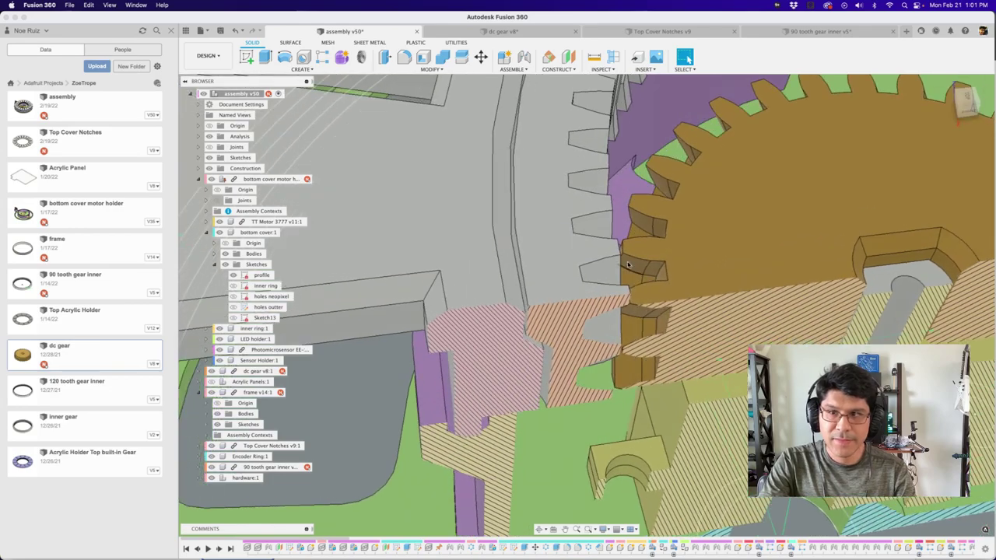
shift+middle_drag(627, 226, 627, 262)
mouse_move(641, 320)
shift+middle_down()
mouse_move(632, 272)
mouse_move(619, 268)
mouse_move(620, 294)
mouse_move(732, 326)
mouse_move(704, 314)
shift+middle_up()
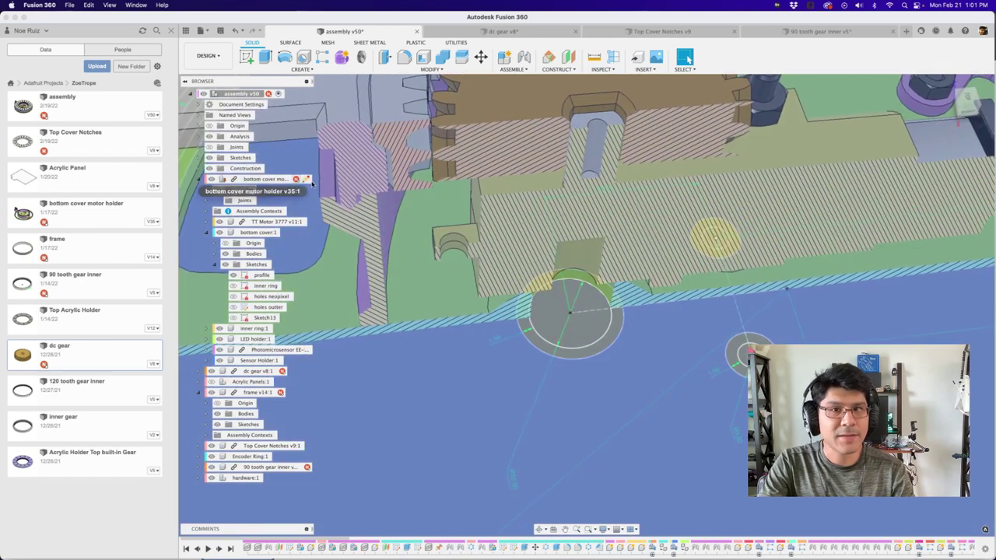
Edit the bottom cover motor holder in place to view it in section, and finish the edit.
click(306, 179)
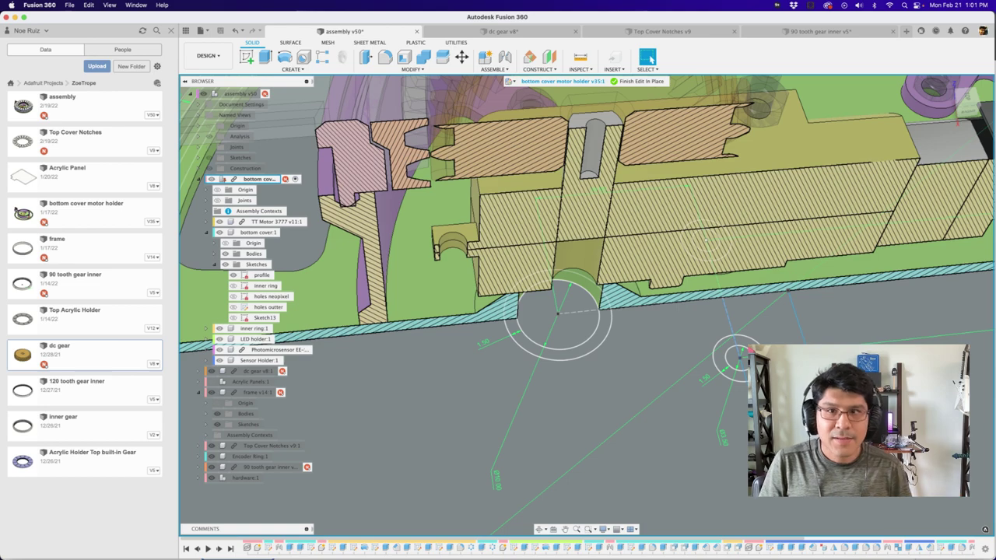
mouse_move(681, 184)
shift+middle_down()
mouse_move(730, 265)
mouse_move(685, 132)
mouse_move(648, 64)
mouse_move(629, 82)
shift+middle_up()
click(630, 83)
Examine the sectioned dc gear, motor shaft and ring gear teeth in the full assembly from several angles.
shift+middle_drag(600, 244, 549, 192)
scroll(569, 191, up, 3)
scroll(549, 192, up, 4)
scroll(548, 189, up, 3)
scroll(614, 202, down, 6)
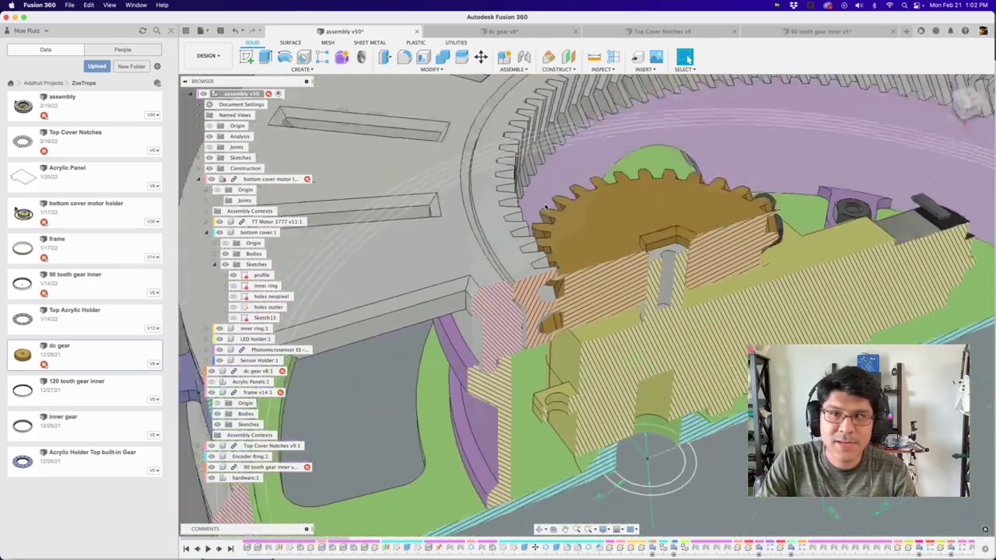
shift+middle_drag(615, 202, 620, 198)
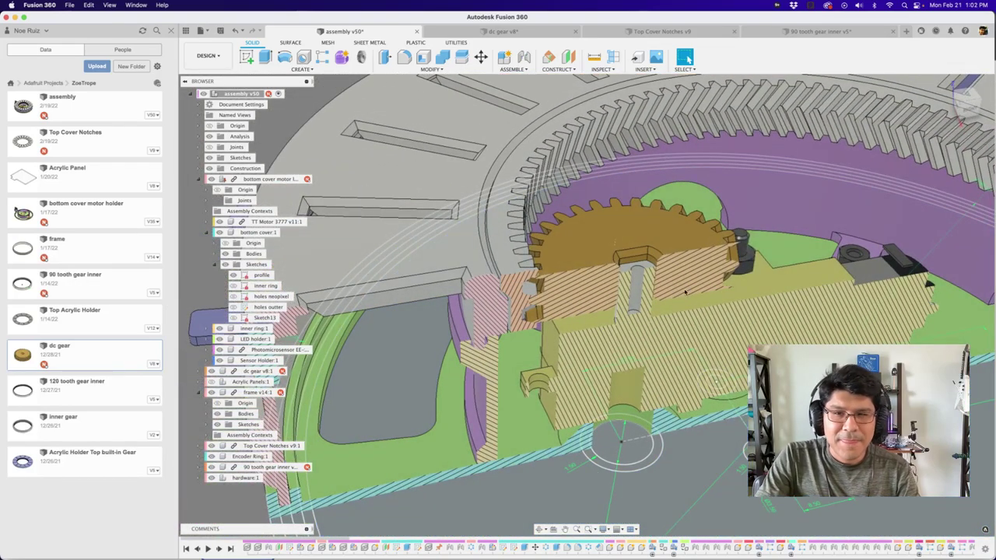
shift+middle_drag(591, 243, 695, 257)
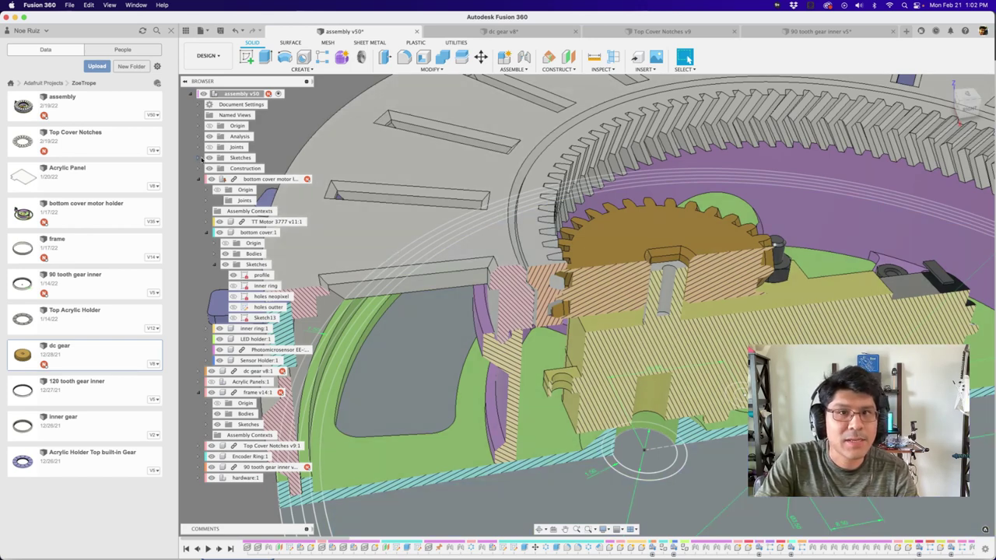
Expand the assembly's joints and drive the motor gear joint to a rotation of 30 deg.
click(200, 147)
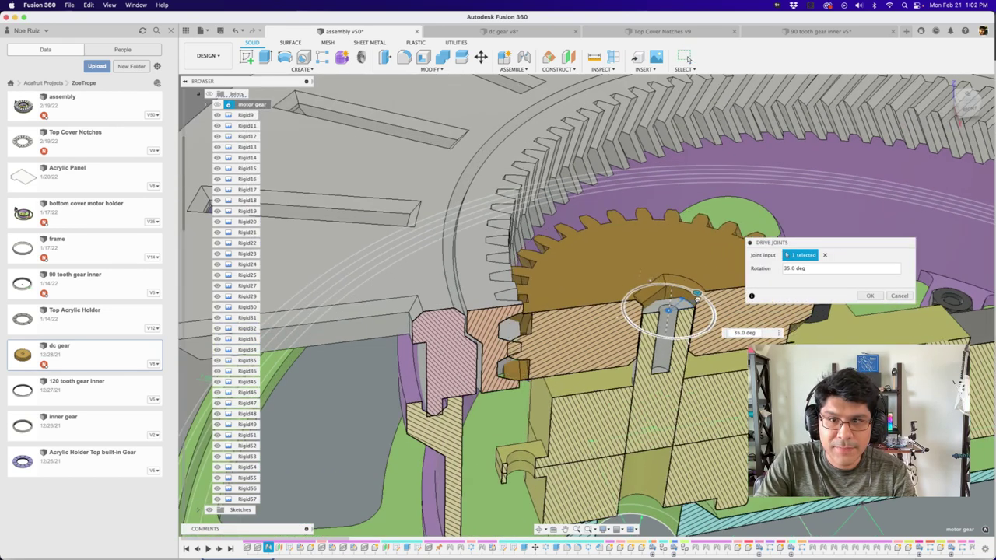
drag(697, 300, 699, 300)
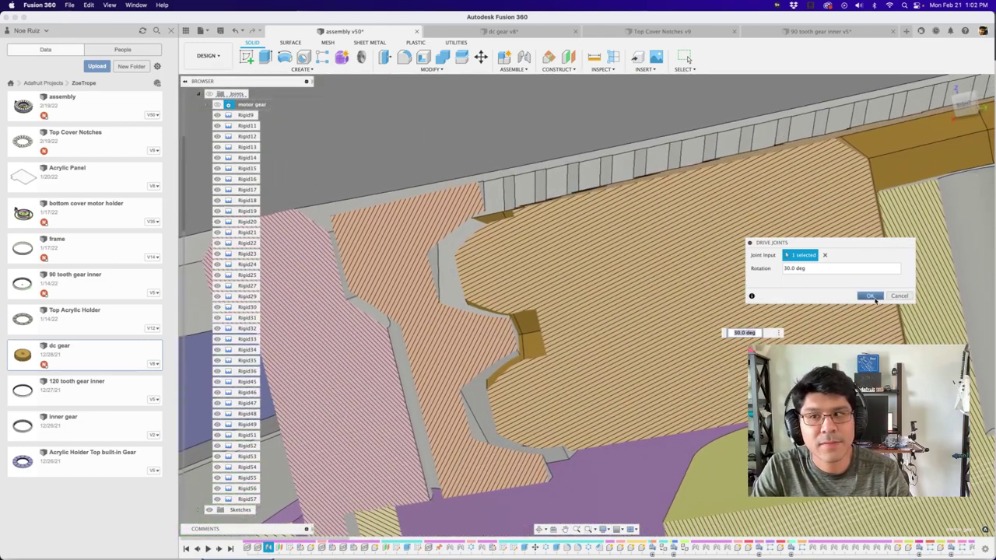
scroll(525, 329, up, 4)
Check the gap between the dc gear's teeth and the ring gear's teeth in the section, then clear the selection.
drag(467, 344, 509, 341)
shift+middle_drag(510, 340, 716, 283)
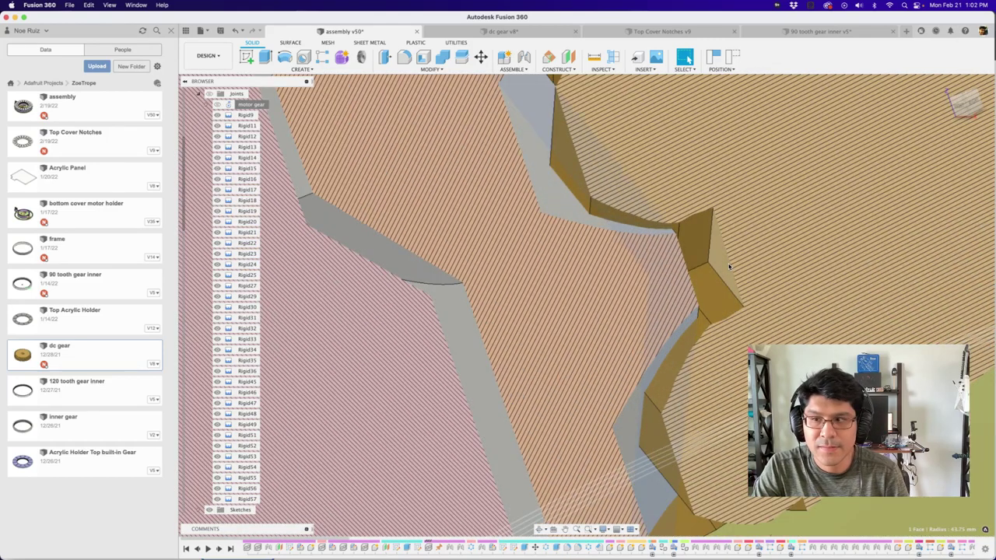
scroll(729, 267, down, 5)
scroll(709, 294, down, 2)
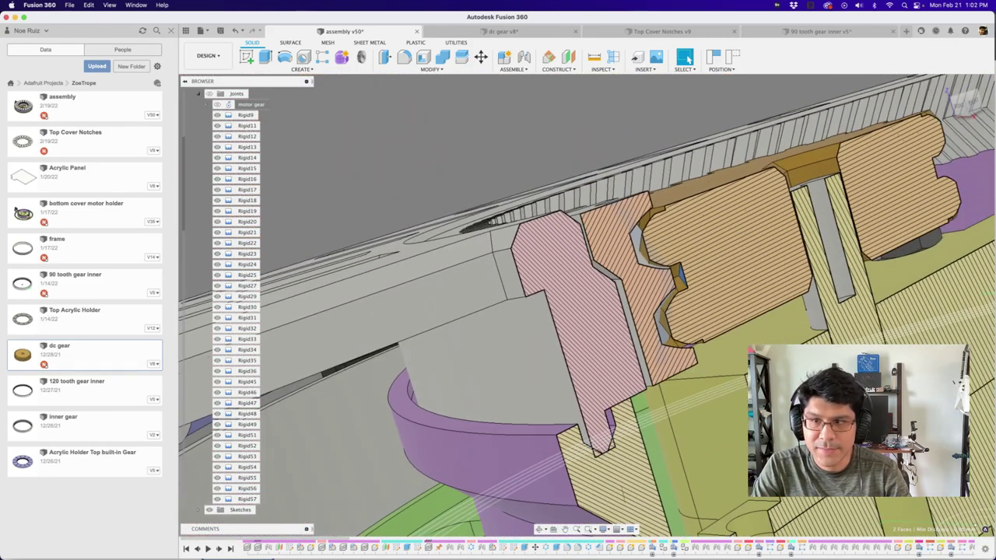
click(484, 91)
Review the meshed gear teeth up close and the sectioned zoetrope assembly as a whole.
shift+middle_drag(484, 90, 543, 329)
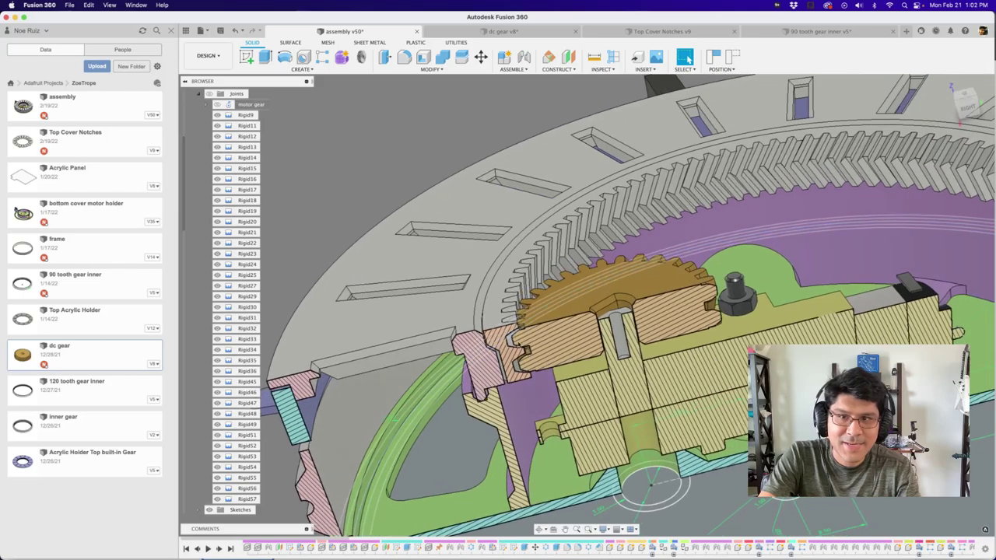
scroll(543, 331, up, 5)
scroll(542, 330, up, 3)
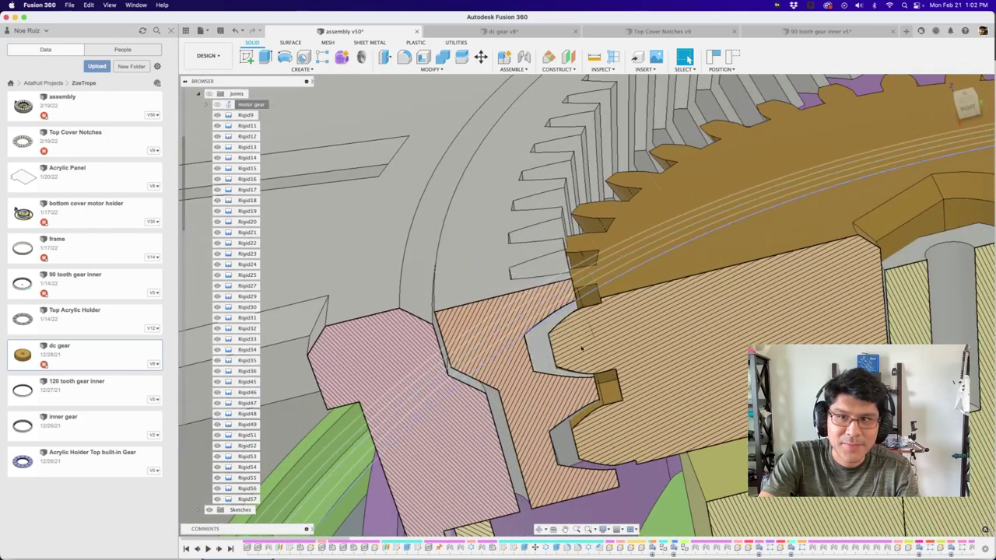
scroll(591, 348, down, 8)
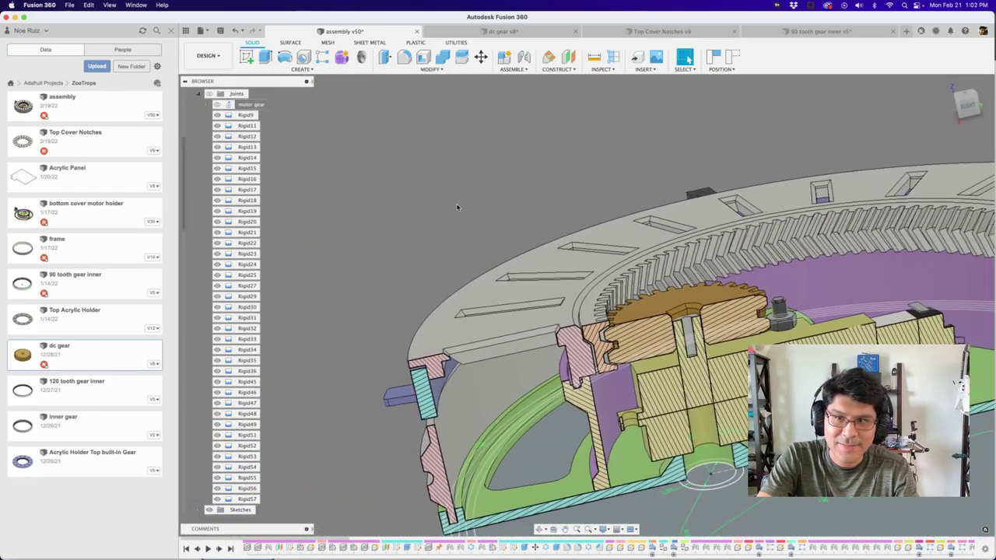
shift+middle_drag(457, 210, 579, 302)
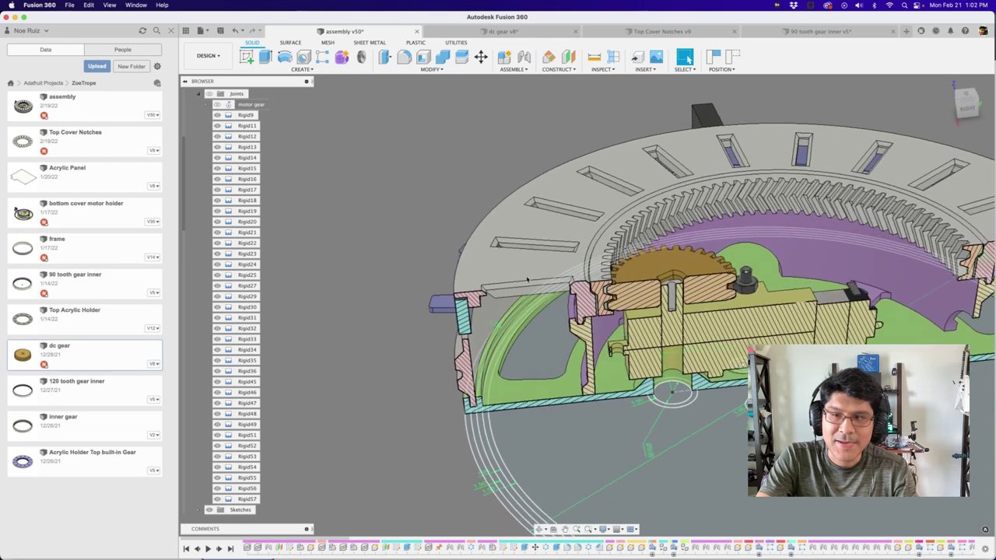
Collapse the assembly's joints list and view the sectioned zoetrope as a whole.
scroll(668, 296, up, 5)
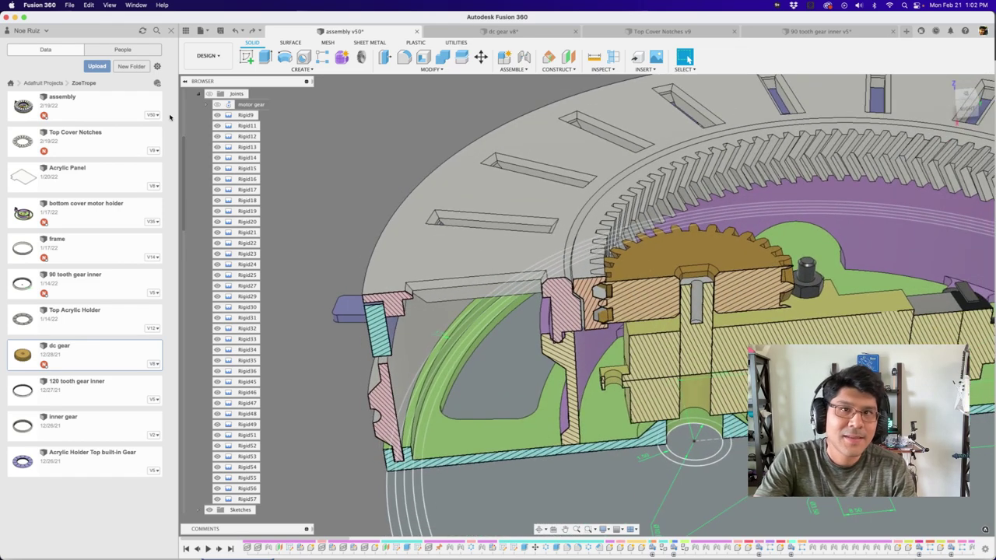
click(197, 94)
scroll(348, 176, down, 5)
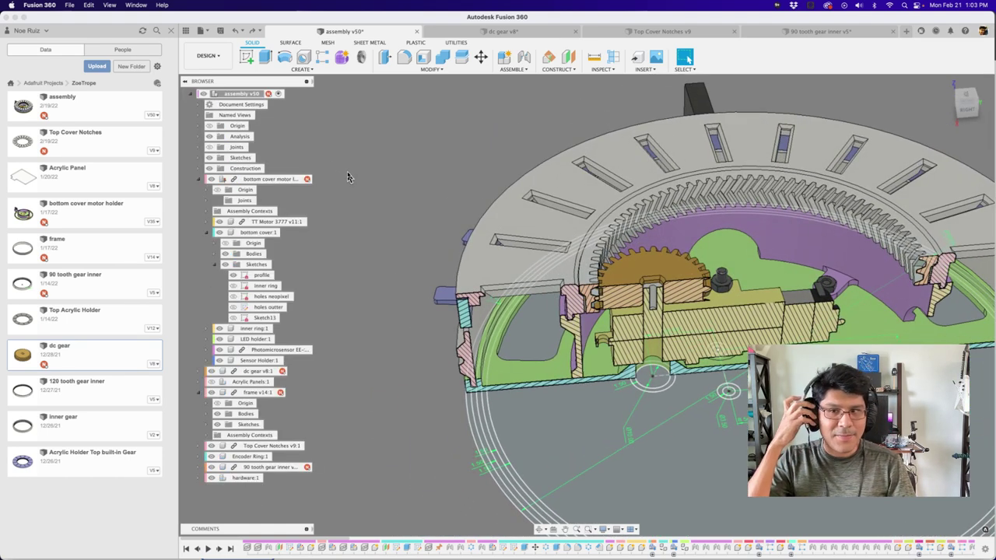
scroll(375, 163, down, 5)
scroll(621, 272, up, 4)
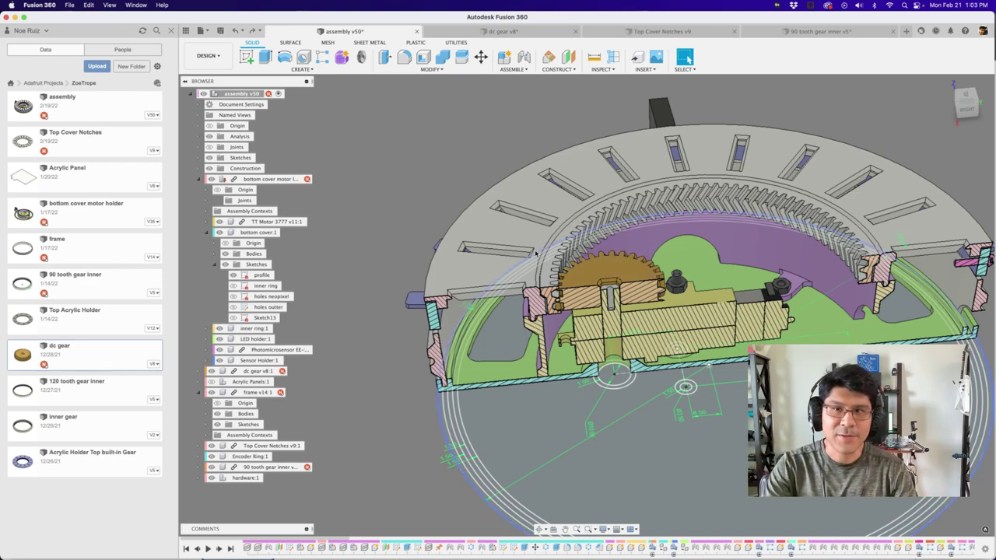
scroll(387, 180, down, 4)
scroll(388, 181, up, 5)
scroll(387, 182, up, 2)
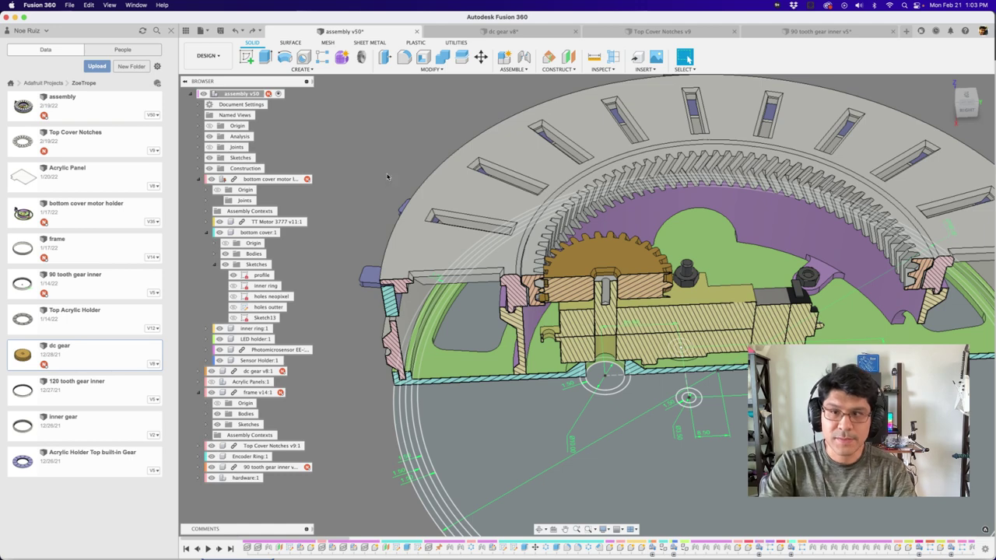
Hide the bottom cover's profile sketch and the section analysis so the whole assembly shows uncut.
scroll(440, 194, down, 5)
shift+middle_drag(440, 194, 424, 189)
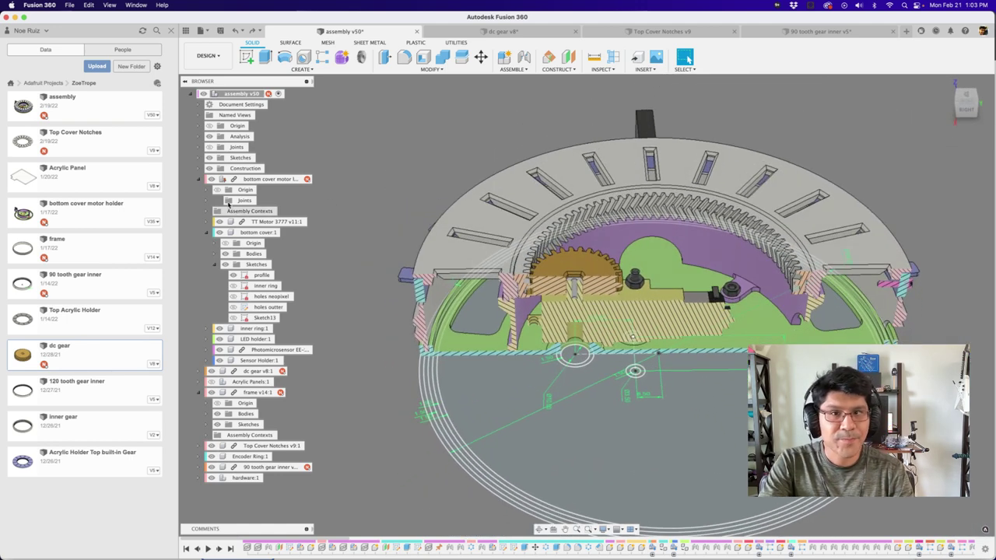
click(233, 275)
mouse_move(381, 200)
shift+middle_down()
mouse_move(401, 203)
mouse_move(496, 166)
mouse_move(473, 158)
shift+middle_up()
Switch to Chrome and review the GF Gear Generator add-in's page in the Autodesk App Store.
key(super+Tab)
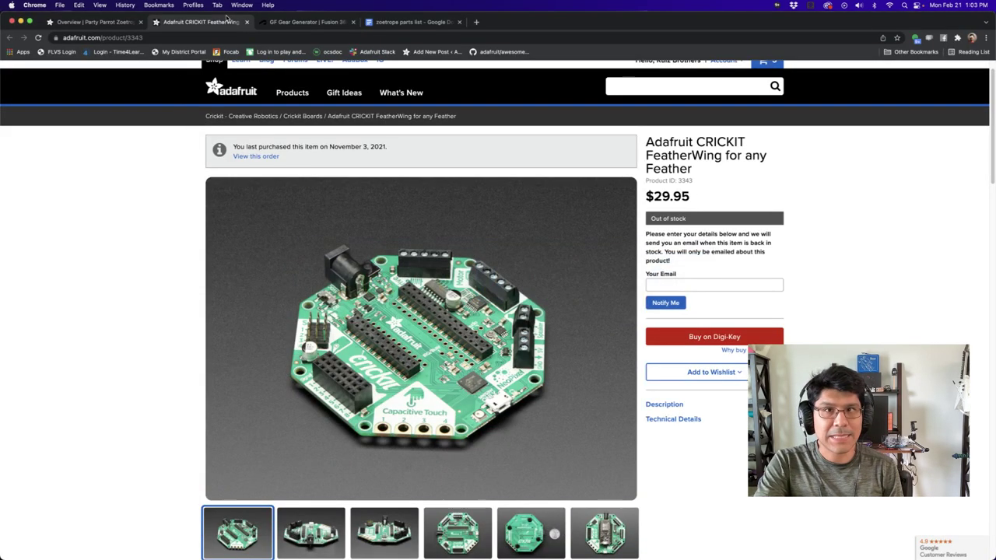
click(283, 24)
scroll(276, 90, up, 3)
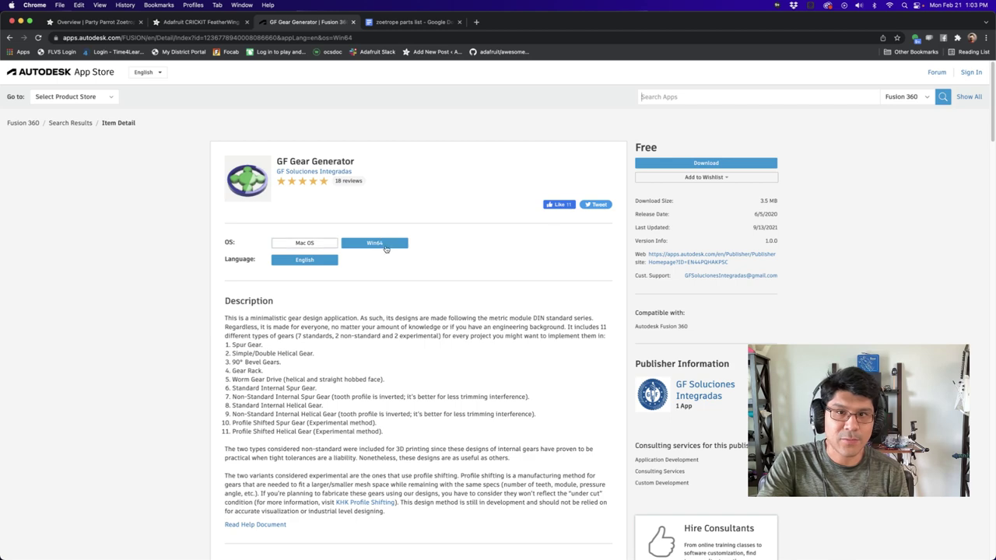
scroll(514, 260, down, 1)
scroll(513, 260, down, 1)
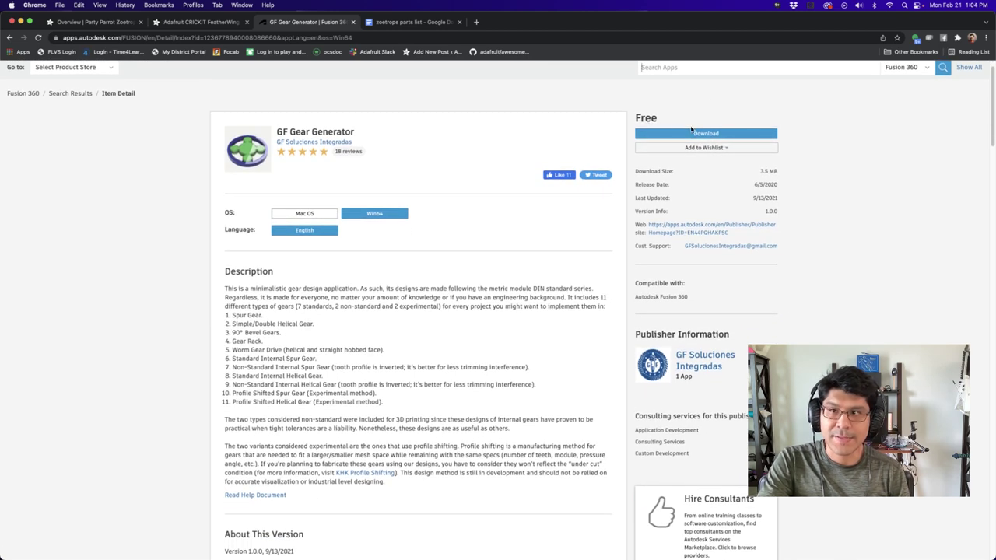
scroll(463, 273, down, 4)
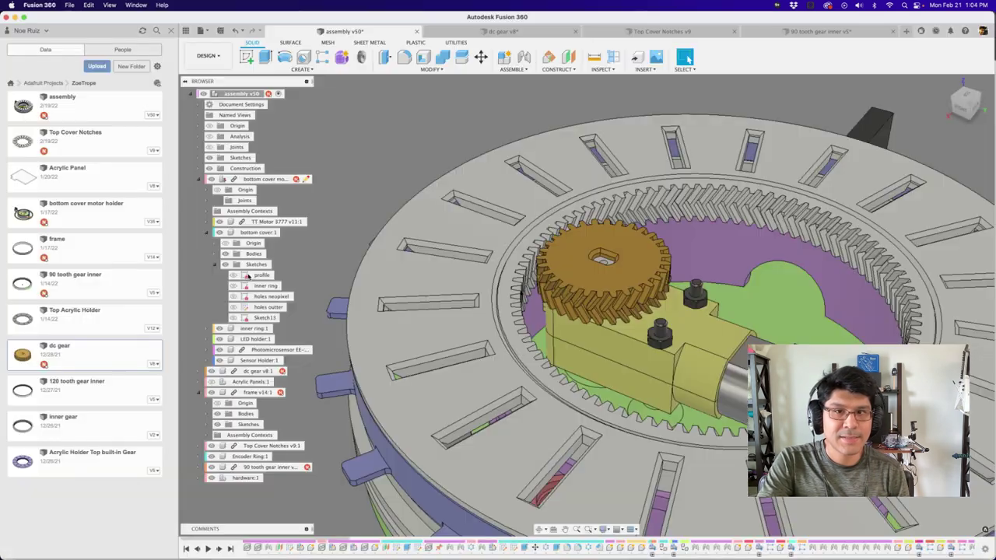
Switch to the dc gear design in Fusion 360 and examine its generated feature group and the gear parameter text in Sketch3.
click(555, 33)
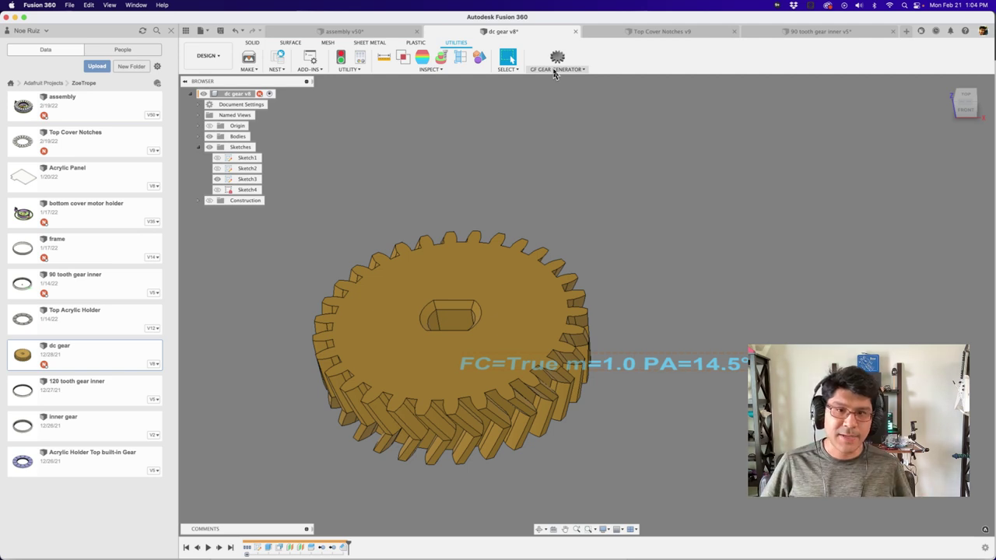
shift+middle_drag(628, 316, 629, 317)
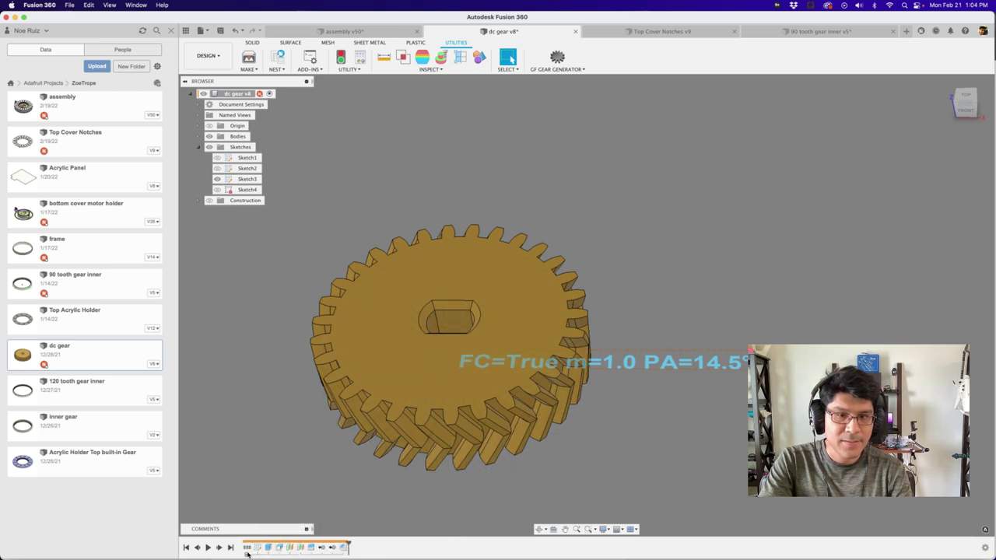
click(246, 551)
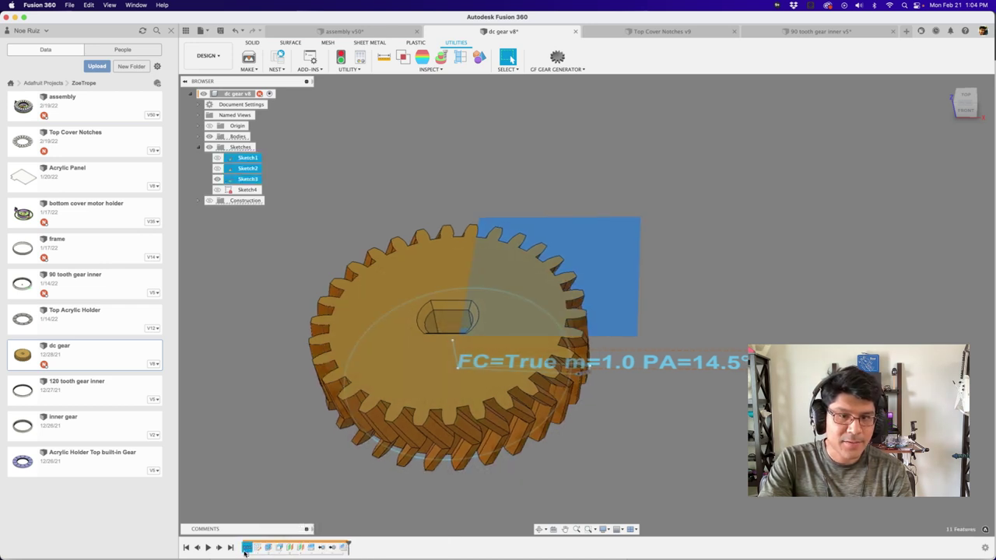
click(700, 448)
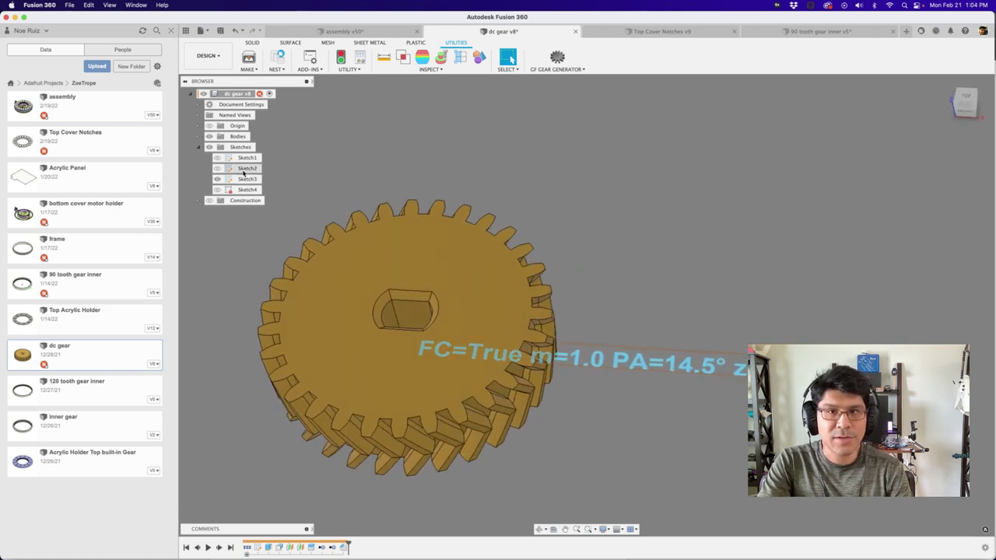
click(235, 180)
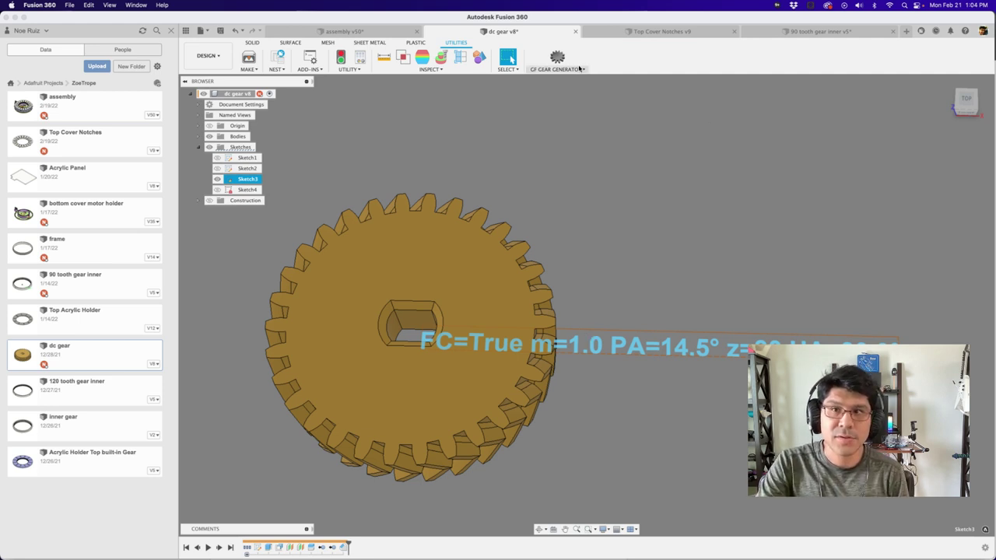
Start a simple/double helical gear with GF Gear Generator, enabling Double Helical and setting the module to 1 mm.
click(550, 69)
click(507, 39)
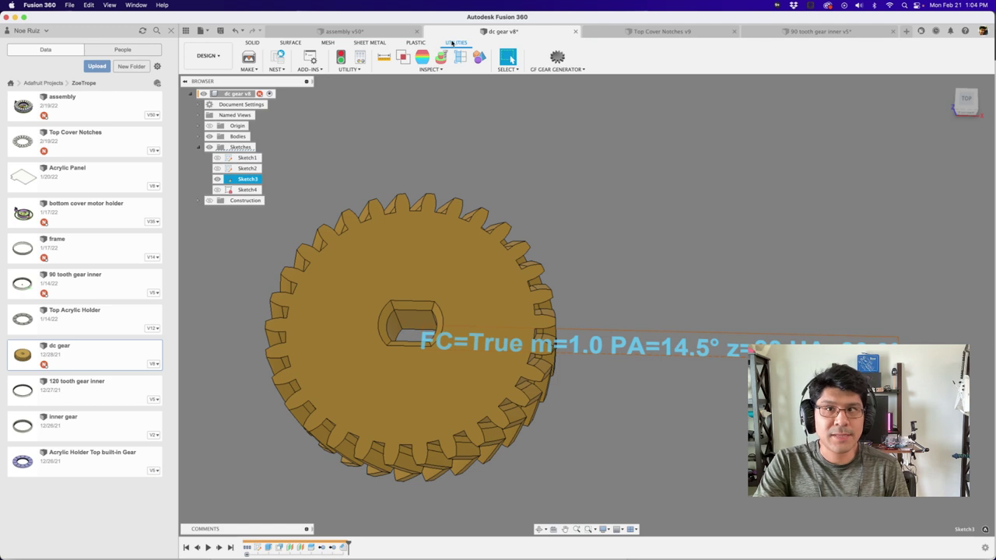
click(559, 62)
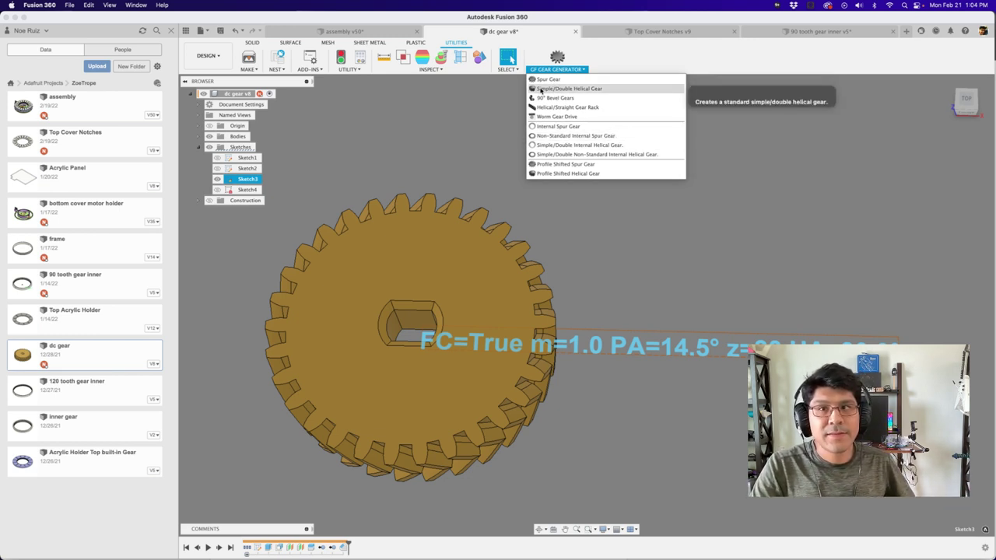
click(564, 89)
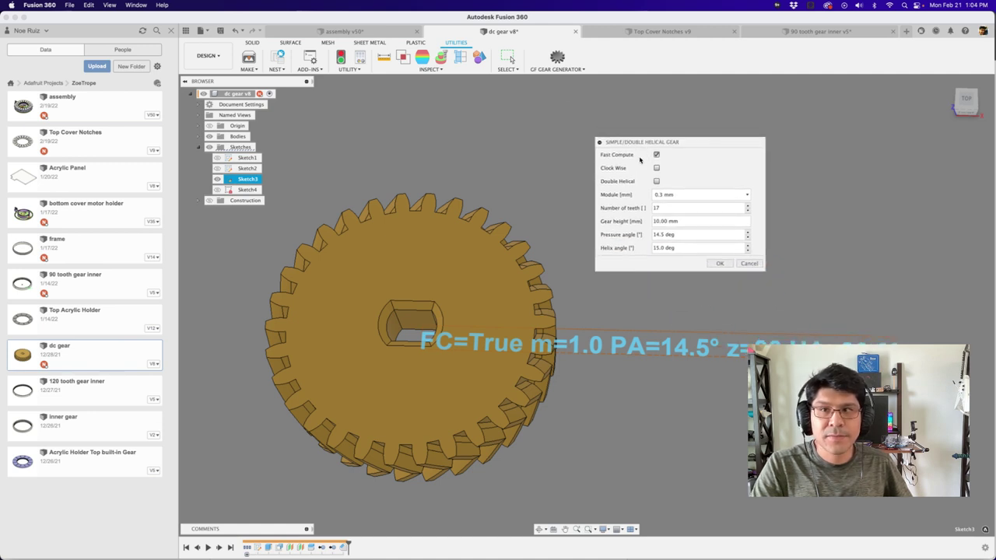
click(657, 181)
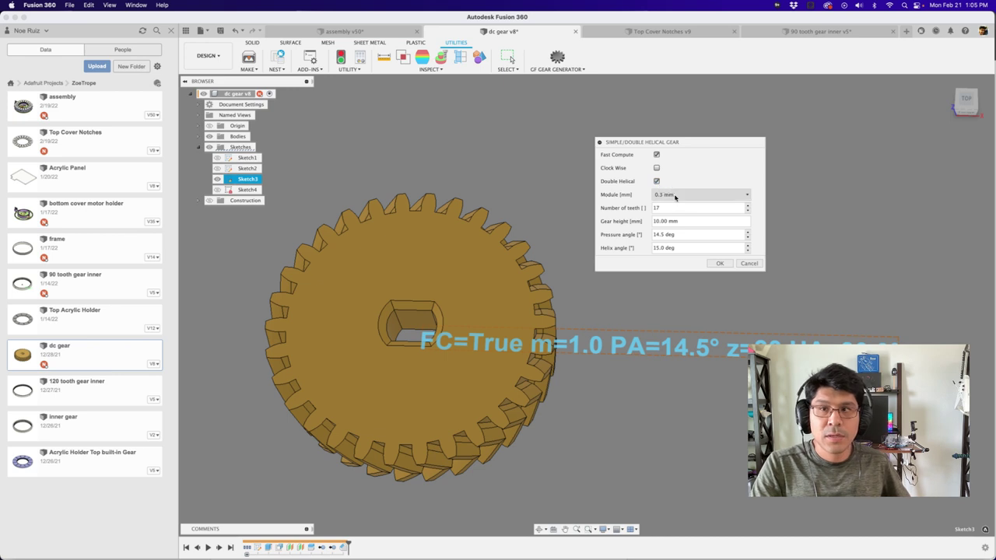
click(685, 195)
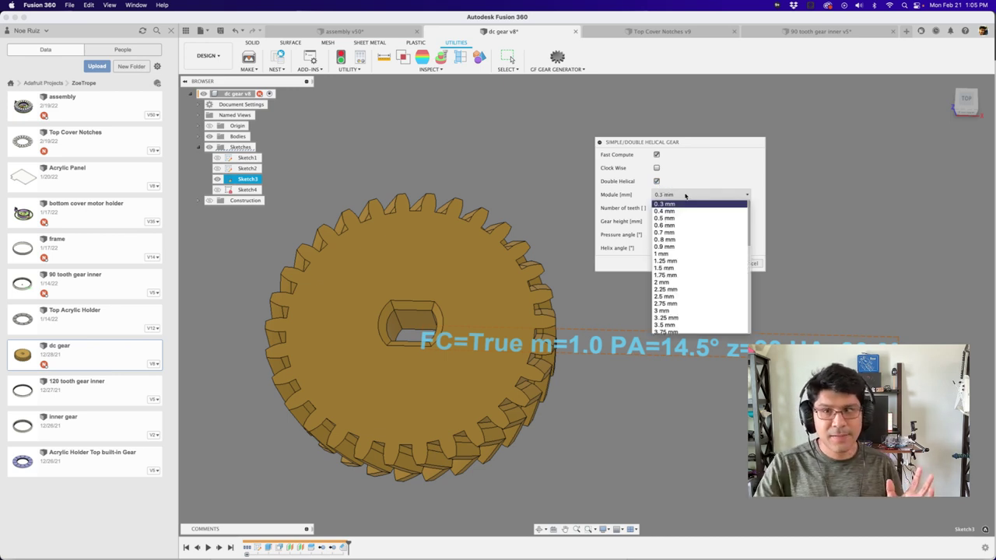
click(674, 254)
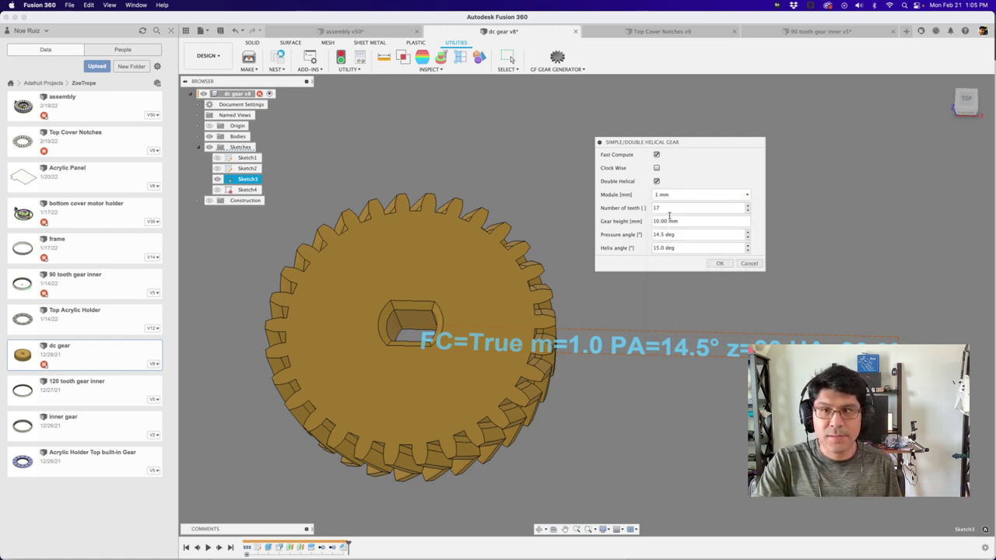
Set the helical gear's number of teeth to 30 and go over its module and gear height settings.
click(669, 209)
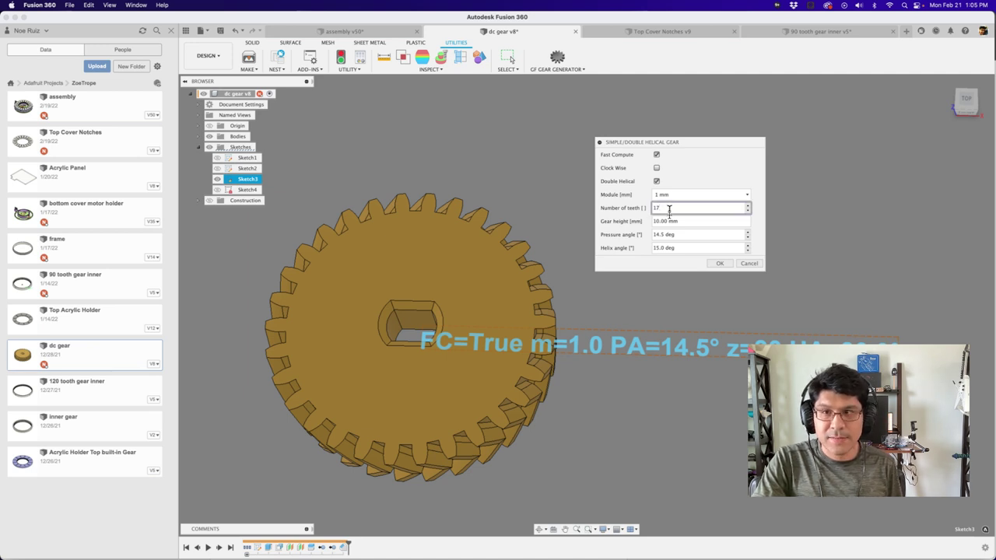
drag(672, 212, 641, 216)
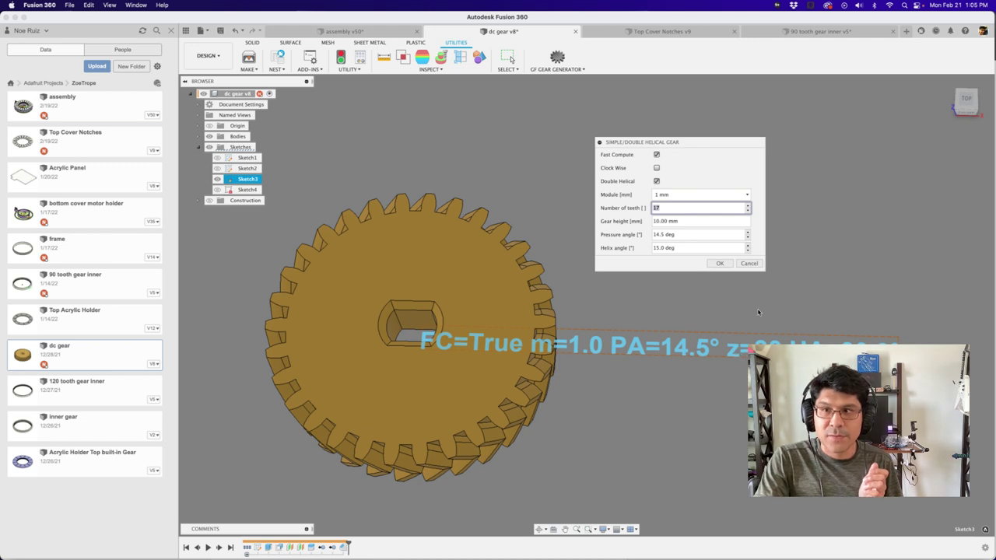
text(30)
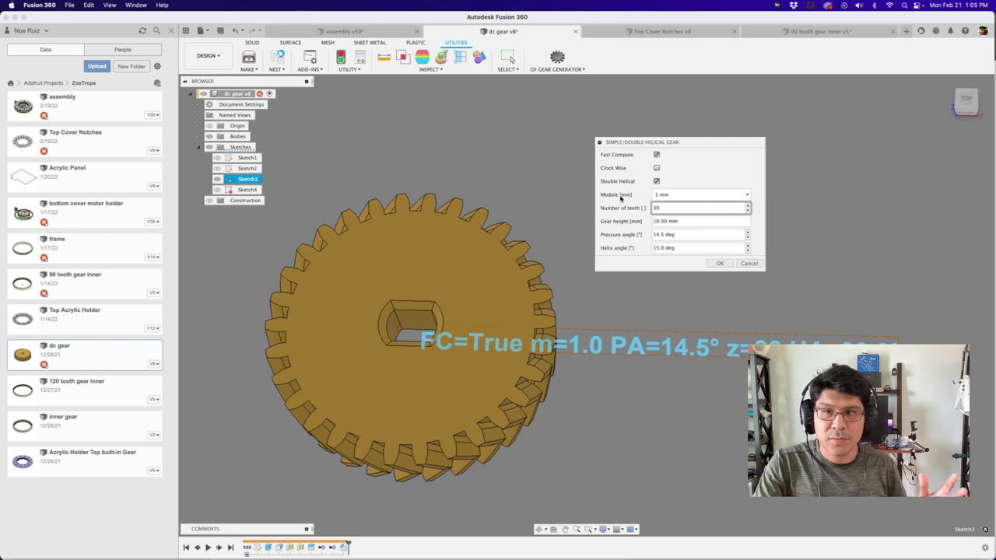
click(665, 196)
click(660, 195)
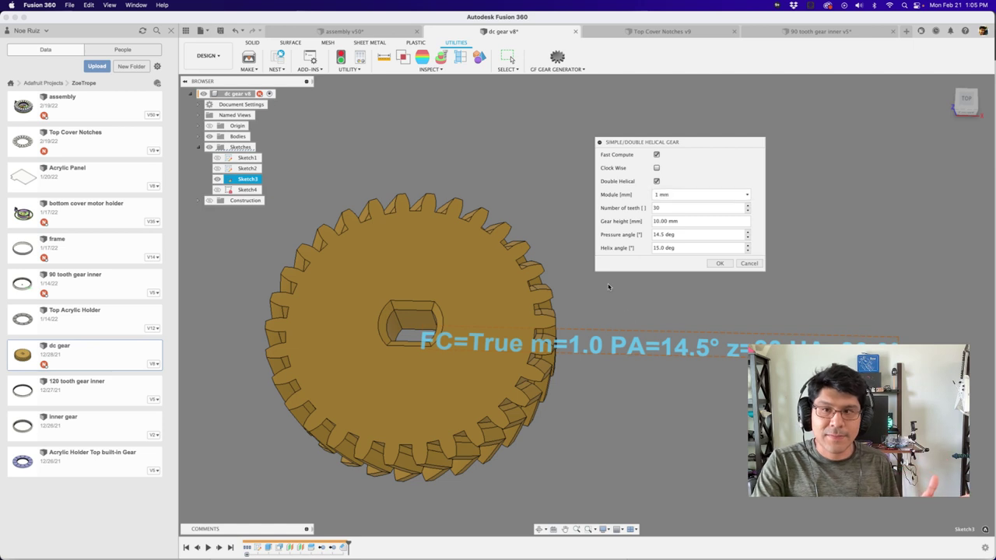
click(658, 208)
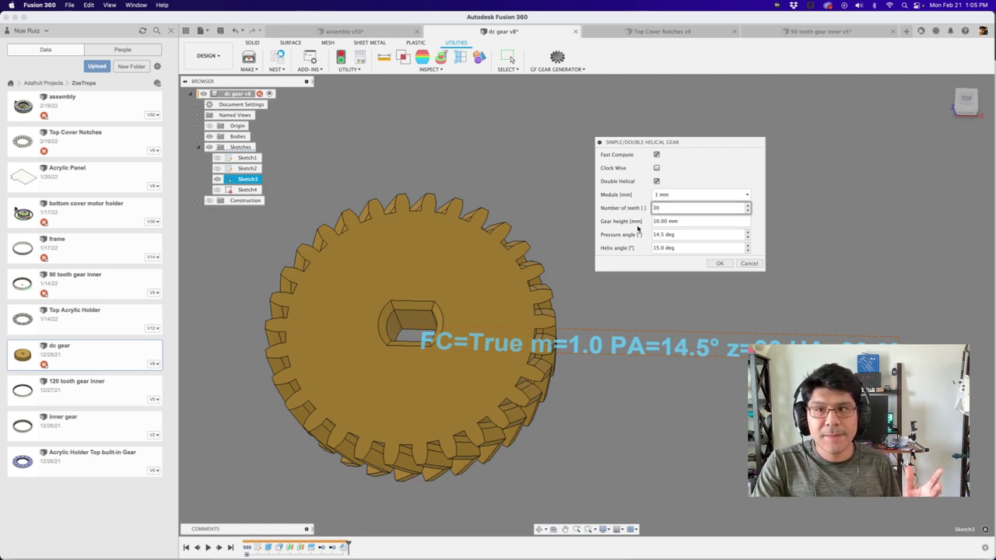
click(658, 223)
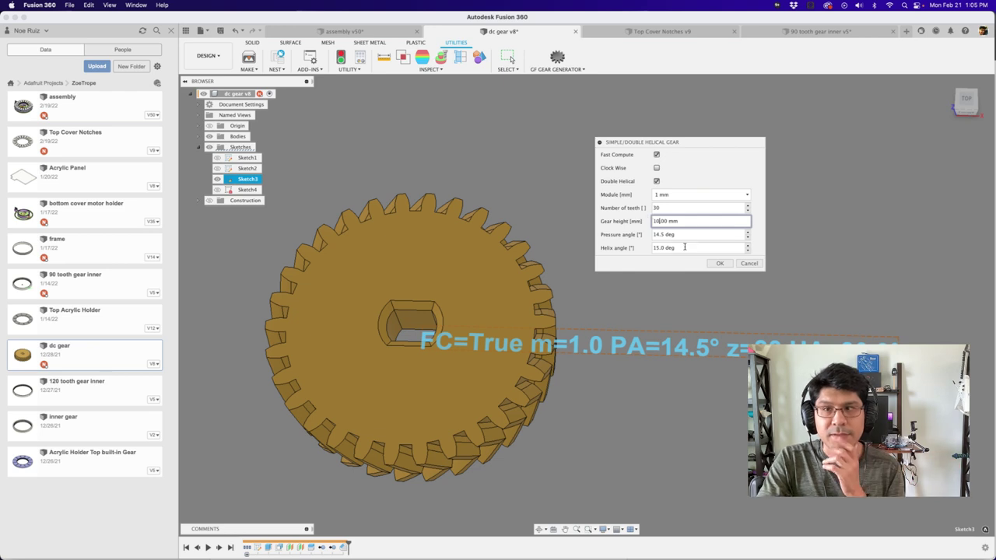
Set the helical gear's helix angle to 30 deg, try to generate the gear, and cancel the gear definition.
click(687, 235)
double_click(660, 235)
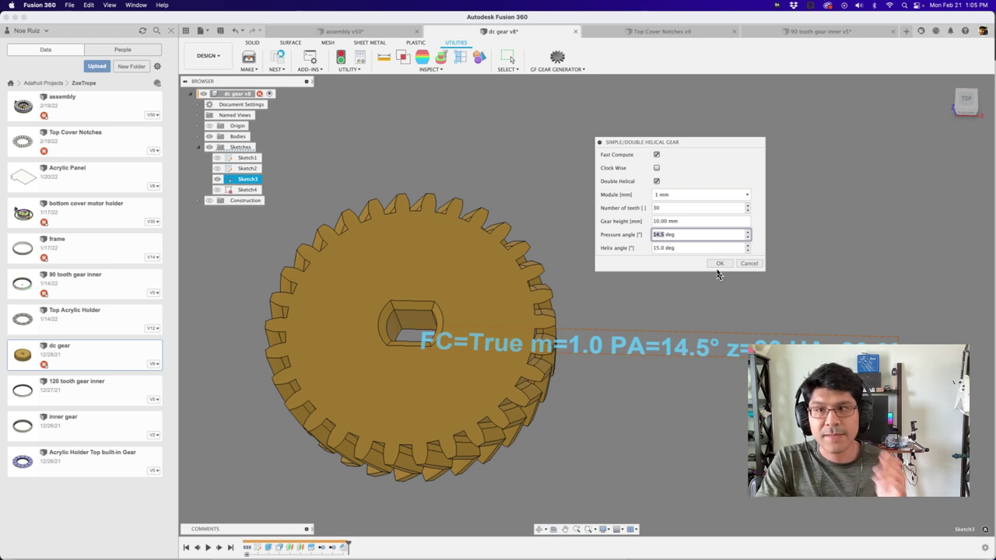
key(Tab)
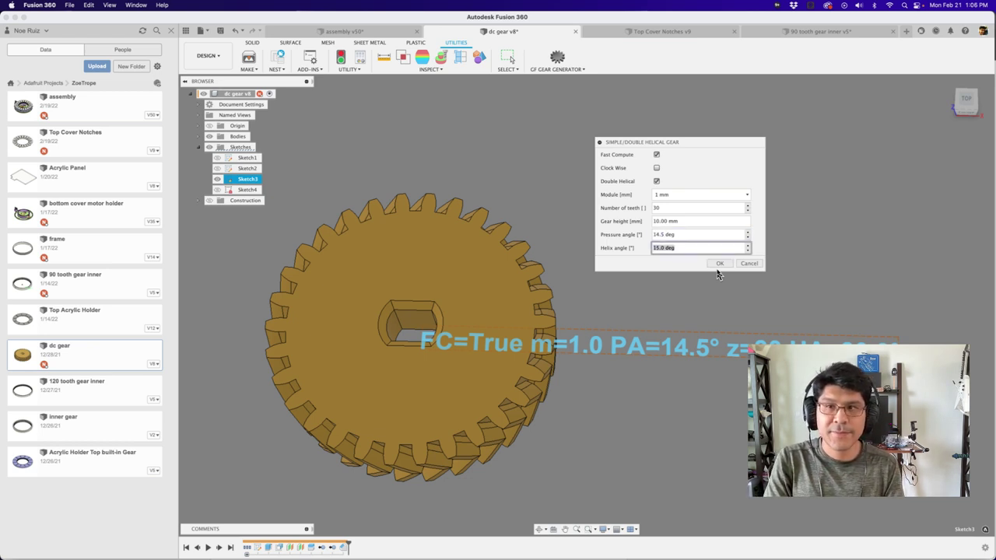
text(30)
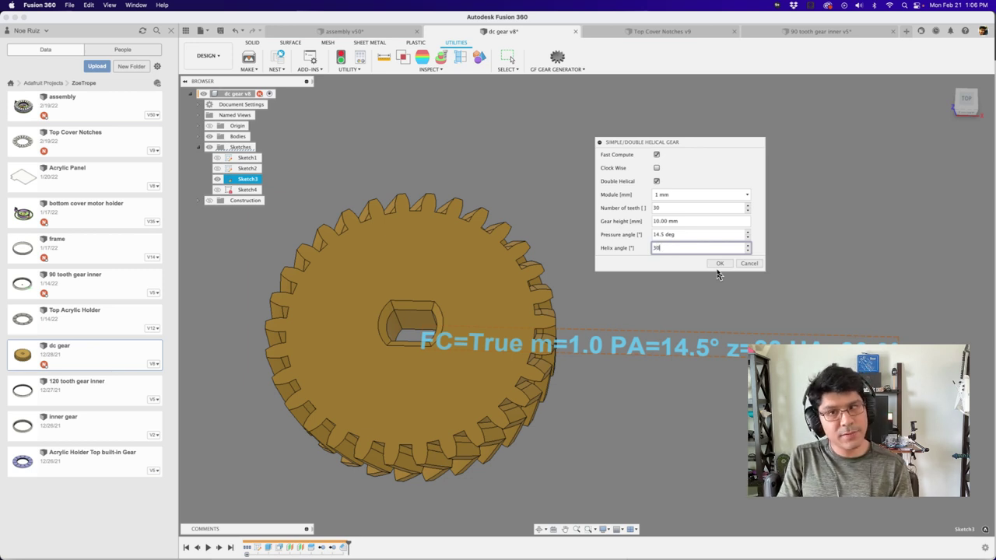
key(Tab)
key(Tab)
key(Tab)
key(Tab)
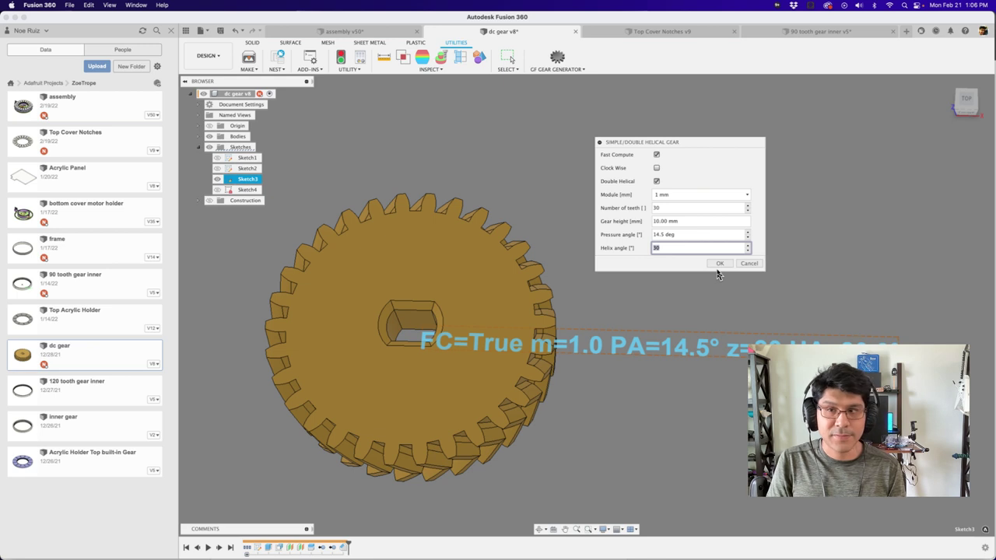
text(30)
key(super+a)
text(30)
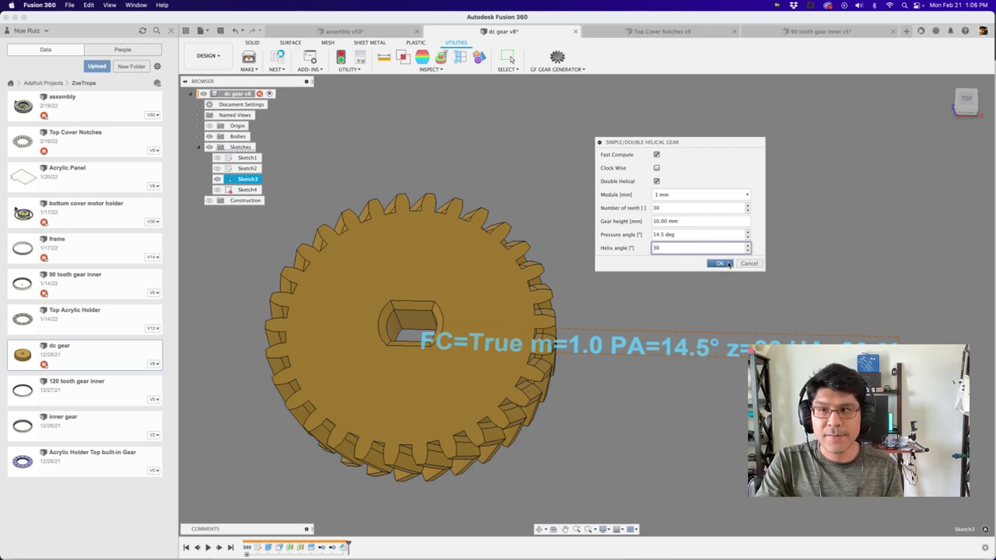
click(724, 265)
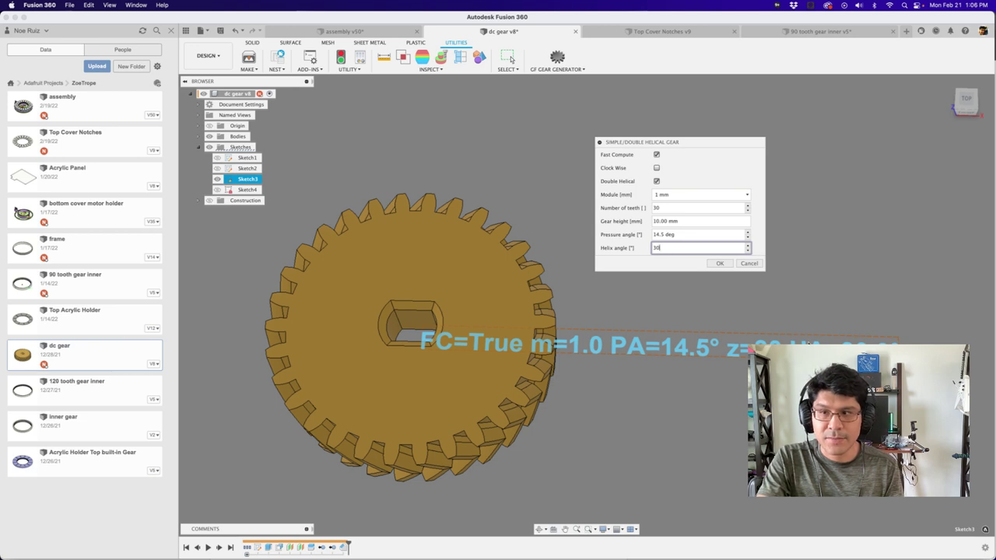
click(749, 264)
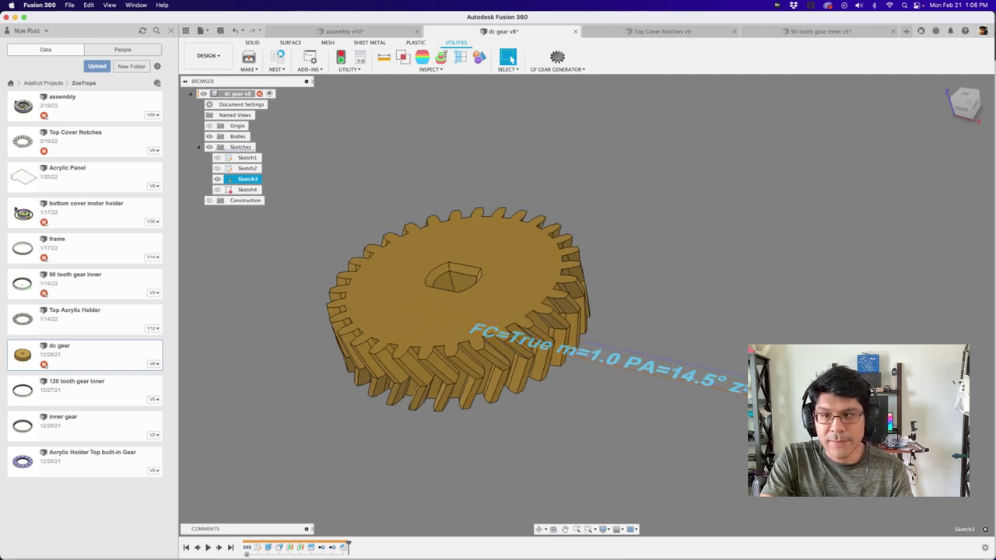
Hide Sketch3 with the gear parameter text and view the dc gear from above.
click(218, 179)
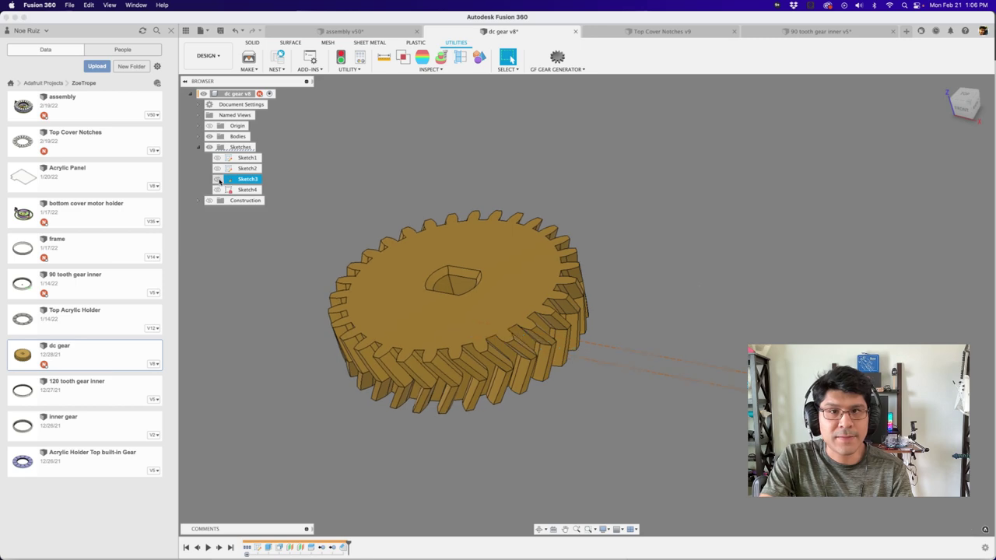
click(634, 286)
shift+middle_drag(633, 286, 481, 285)
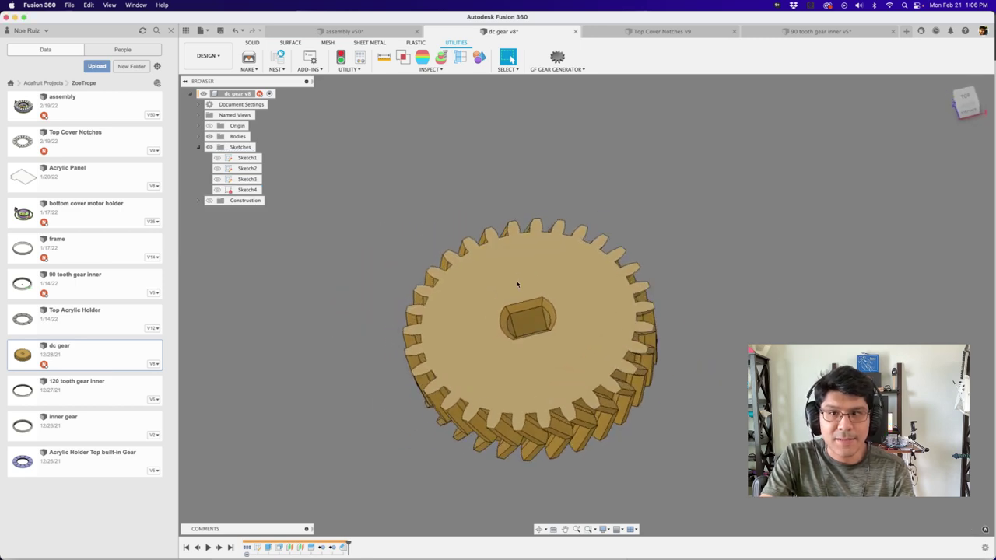
Examine the dc gear's double helical teeth and shaft bore, and see how it meshes with the ring gear in the assembly.
shift+middle_drag(517, 284, 477, 285)
scroll(477, 286, up, 5)
scroll(477, 285, down, 5)
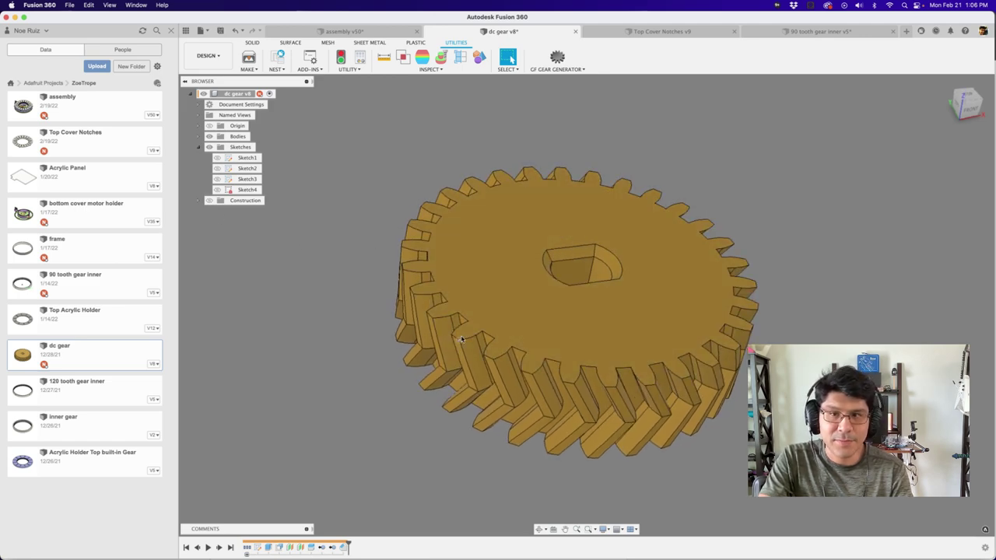
shift+middle_drag(462, 337, 578, 209)
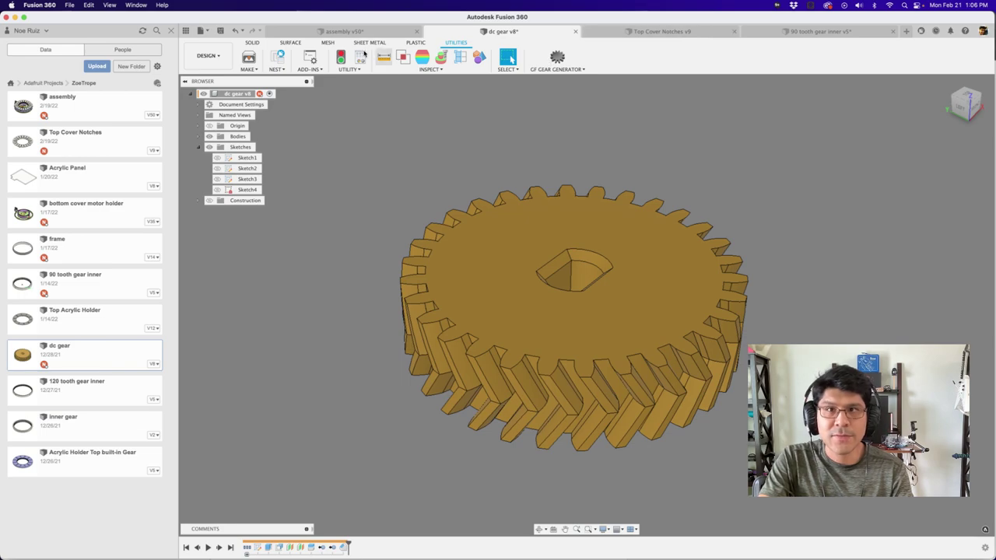
click(346, 31)
shift+middle_drag(585, 182, 628, 201)
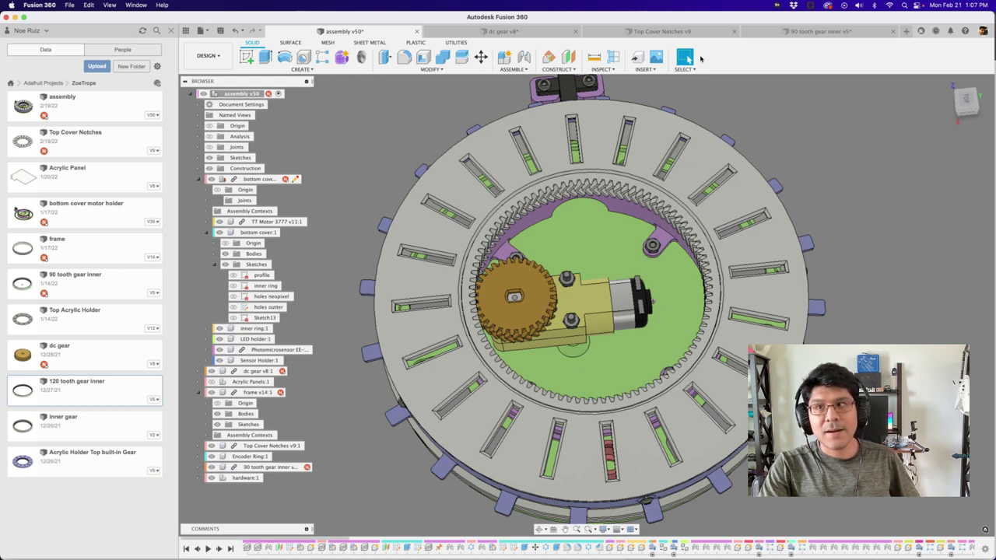
Switch to the 90 tooth gear inner design and examine its internal double helical teeth up close.
click(751, 32)
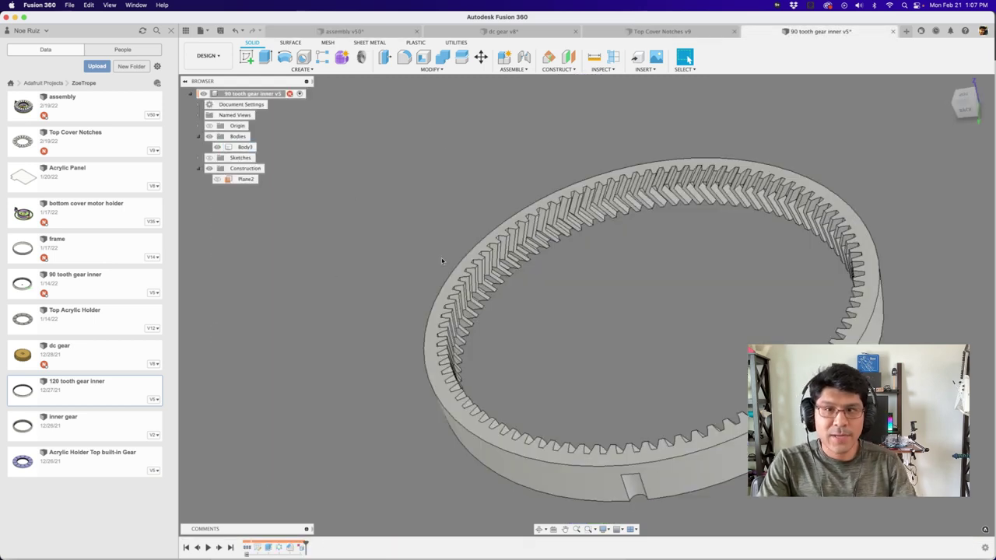
shift+middle_drag(413, 261, 370, 257)
scroll(368, 252, up, 3)
scroll(369, 252, down, 5)
scroll(369, 257, up, 6)
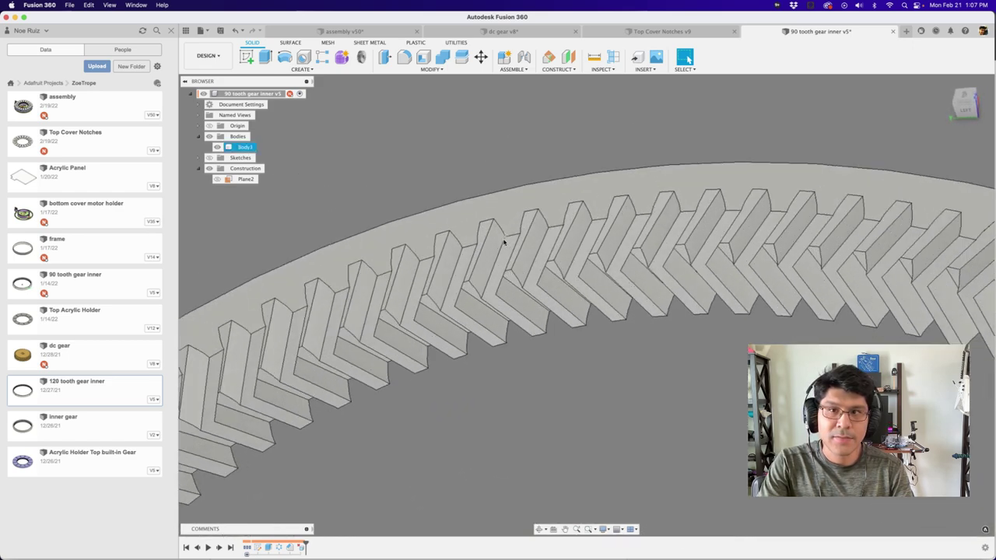
scroll(504, 242, up, 2)
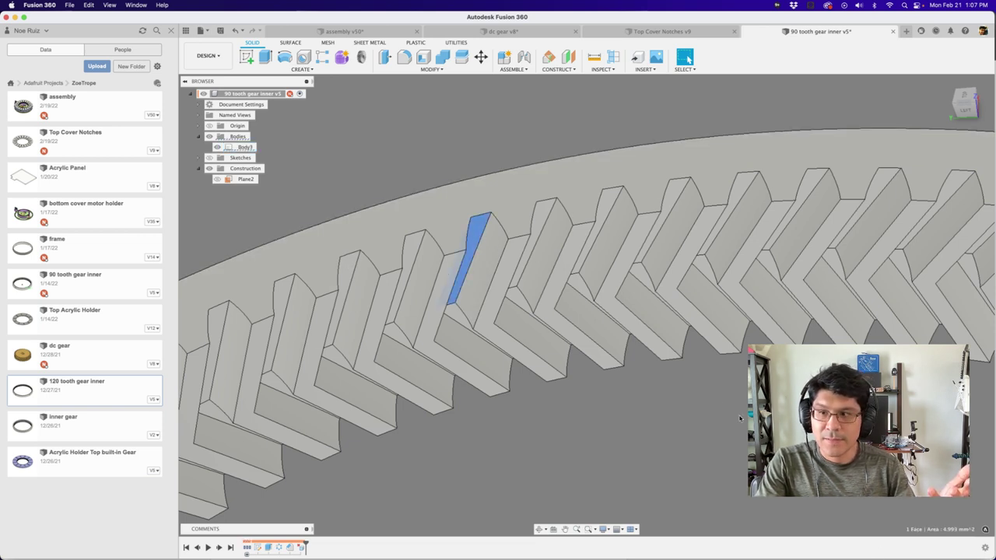
Measure the distance between a tooth's tip face and the side face of the adjacent tooth.
click(516, 249)
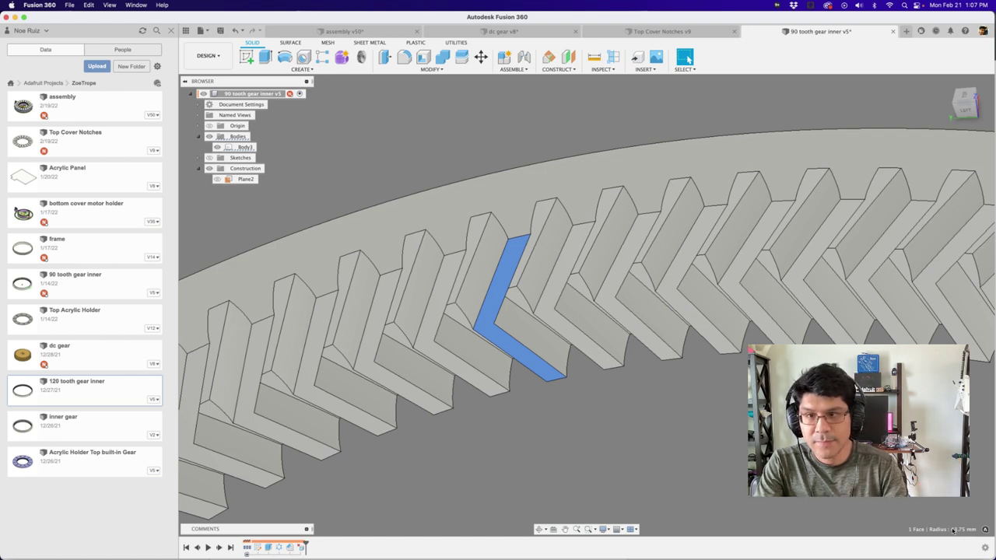
key(i)
drag(623, 142, 606, 255)
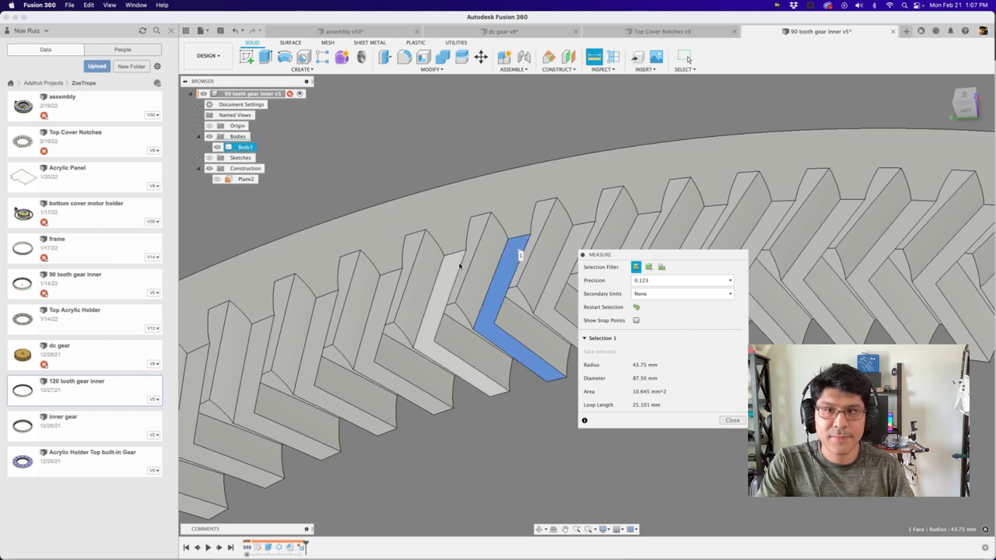
click(480, 229)
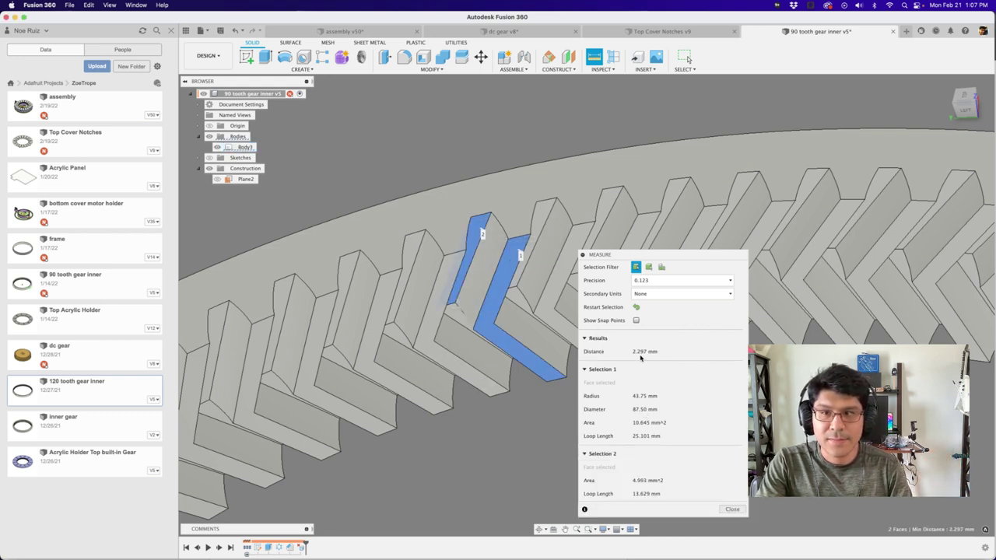
key(Escape)
Measure the diameter at the tip face of one internal tooth.
click(460, 333)
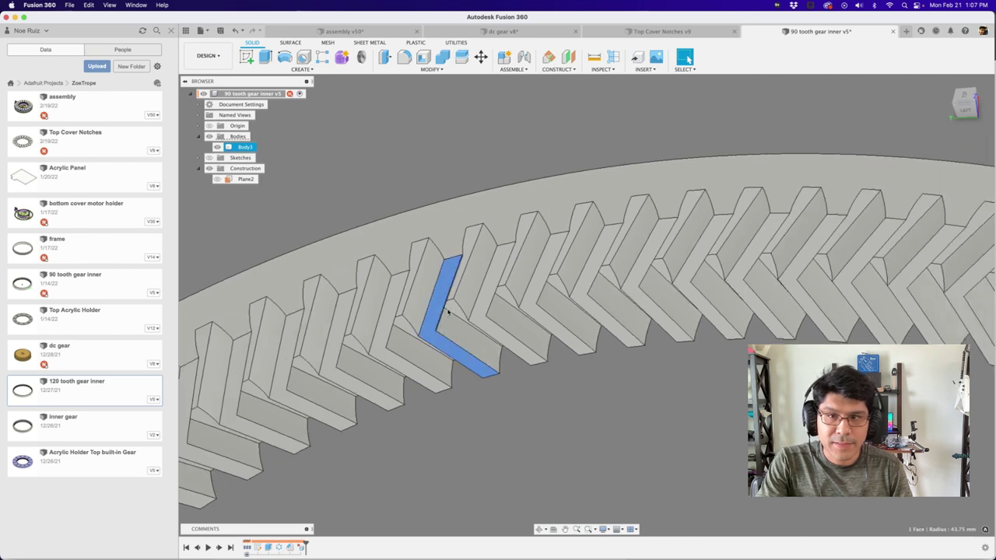
scroll(513, 350, up, 1)
scroll(515, 351, down, 4)
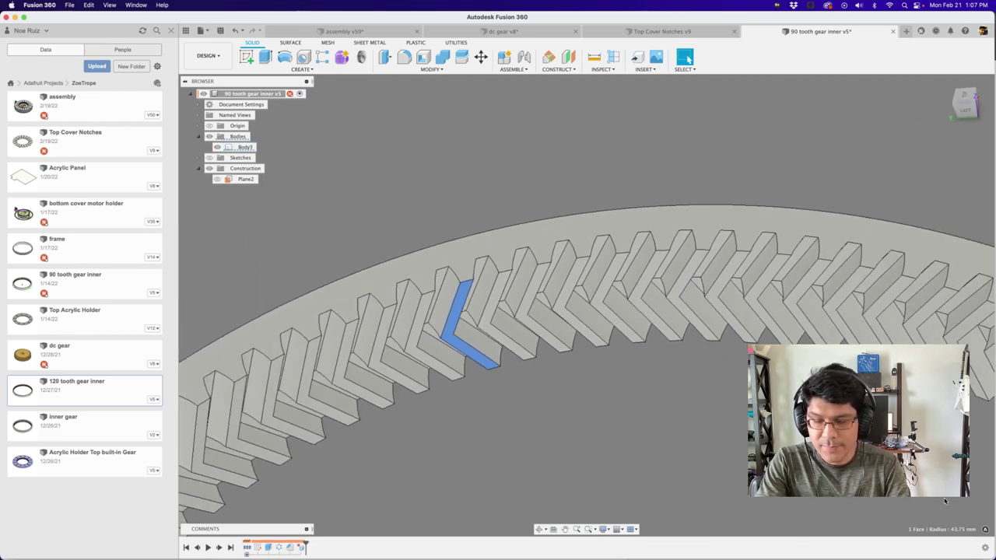
key(i)
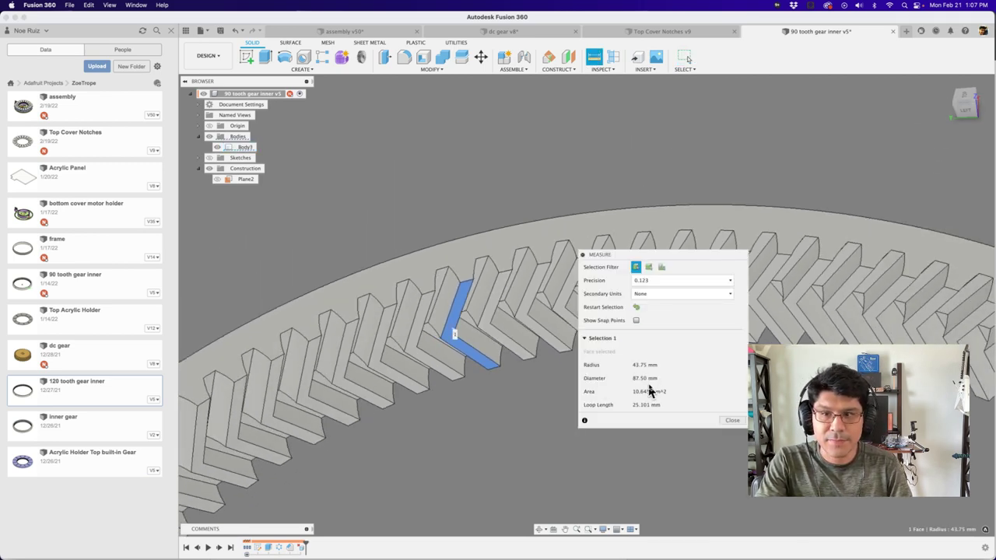
click(732, 421)
List the ring gear's sketches and make the Sketches folder visible.
scroll(579, 367, down, 10)
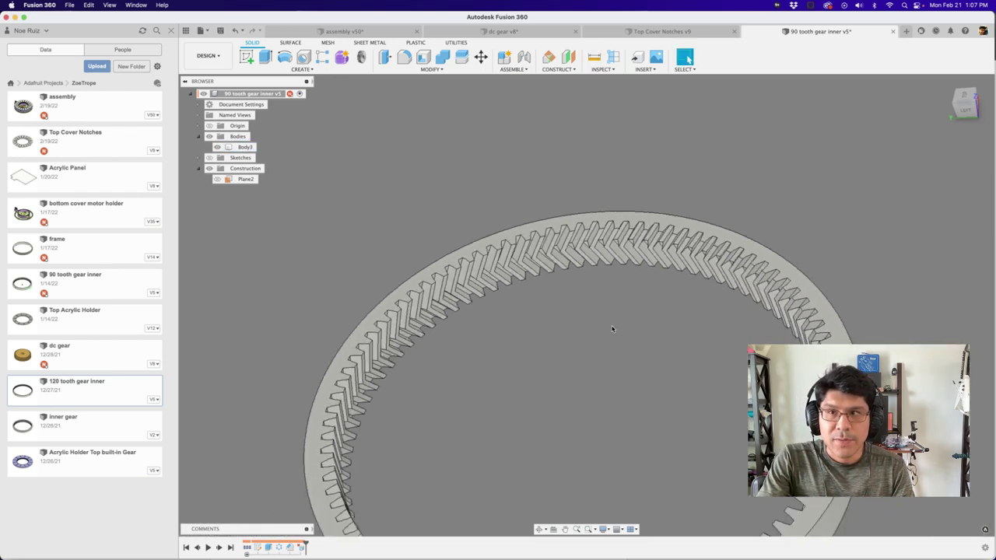
scroll(612, 332, down, 5)
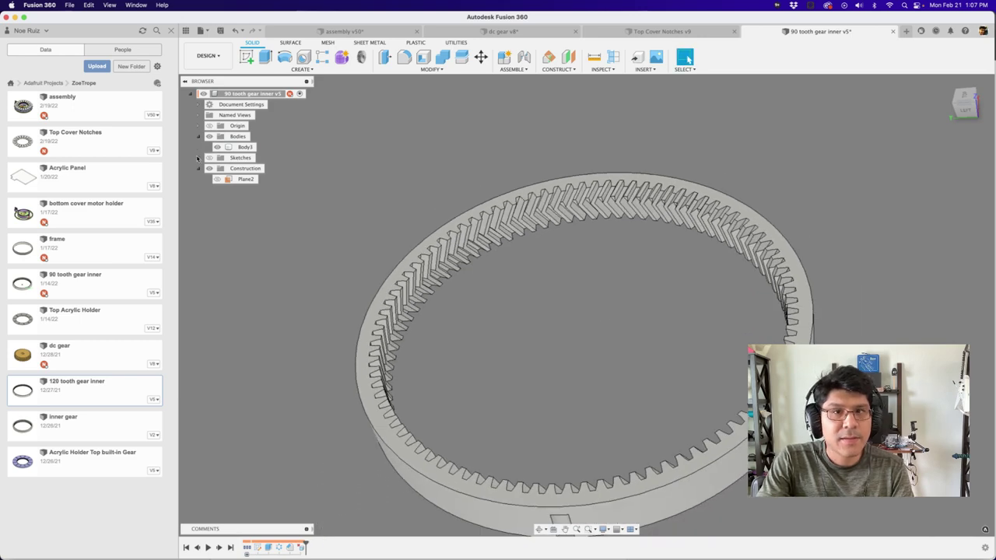
click(198, 157)
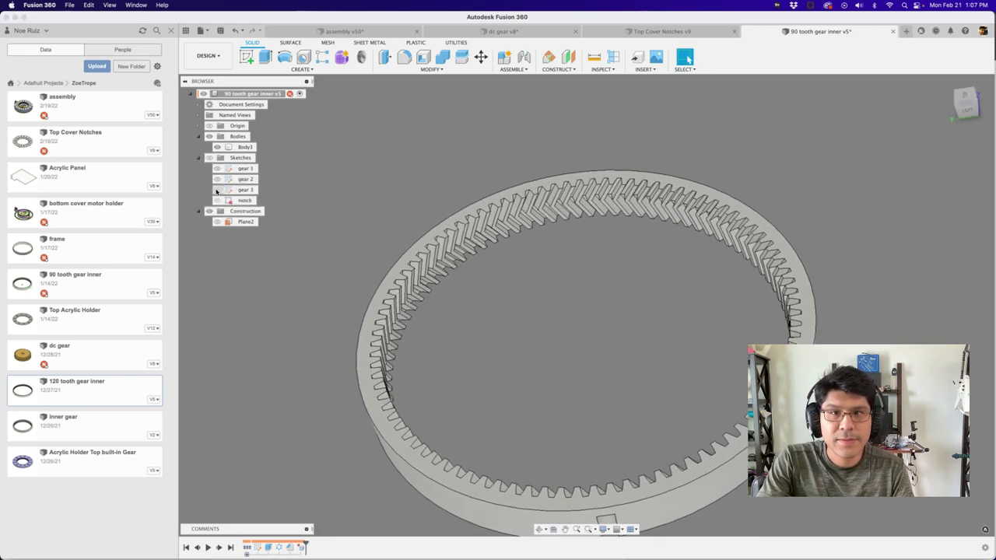
click(209, 159)
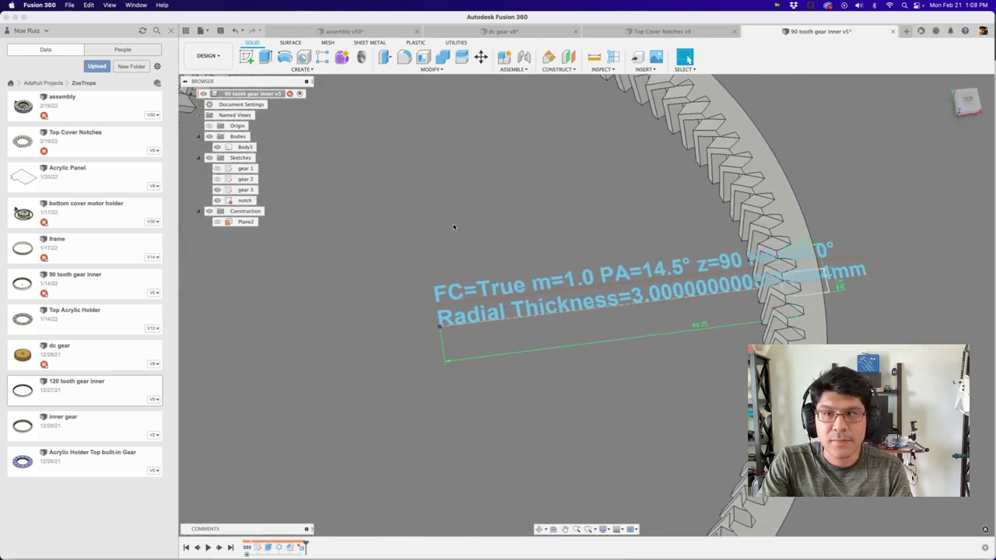
Examine the gear parameter text for the module, pressure angle, tooth count, helix angle and radial thickness.
scroll(580, 275, down, 3)
scroll(654, 284, up, 4)
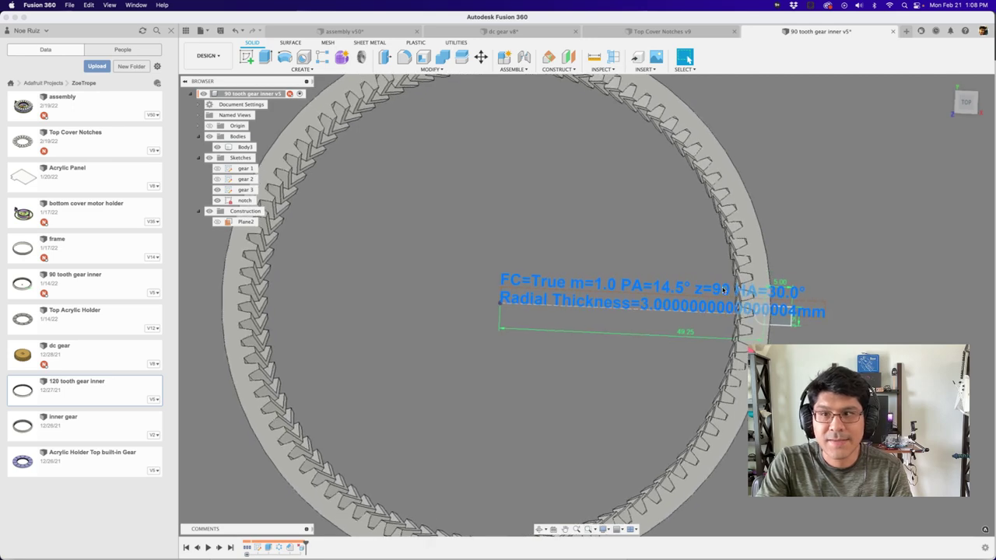
scroll(653, 287, down, 2)
scroll(613, 288, up, 1)
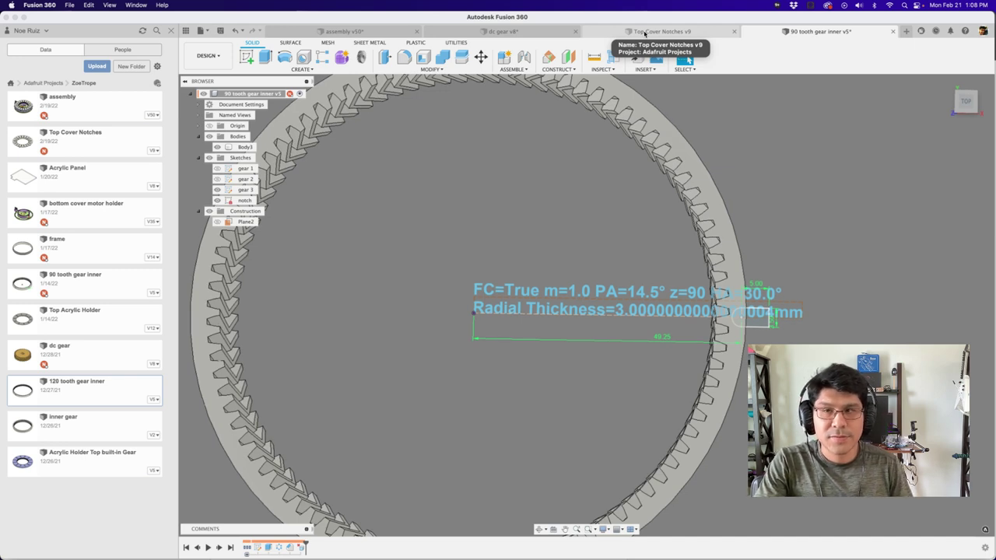
scroll(802, 233, up, 2)
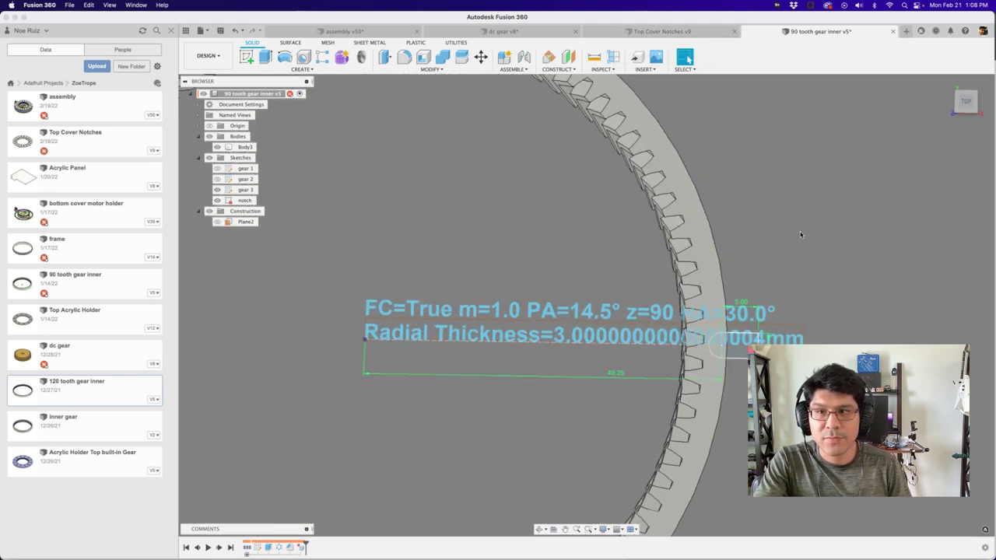
scroll(778, 300, up, 1)
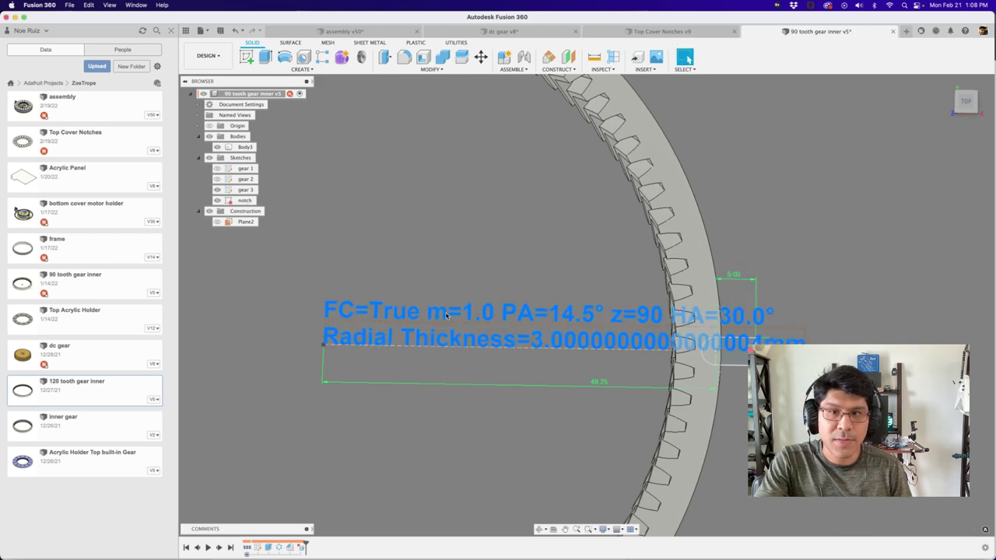
scroll(566, 314, down, 5)
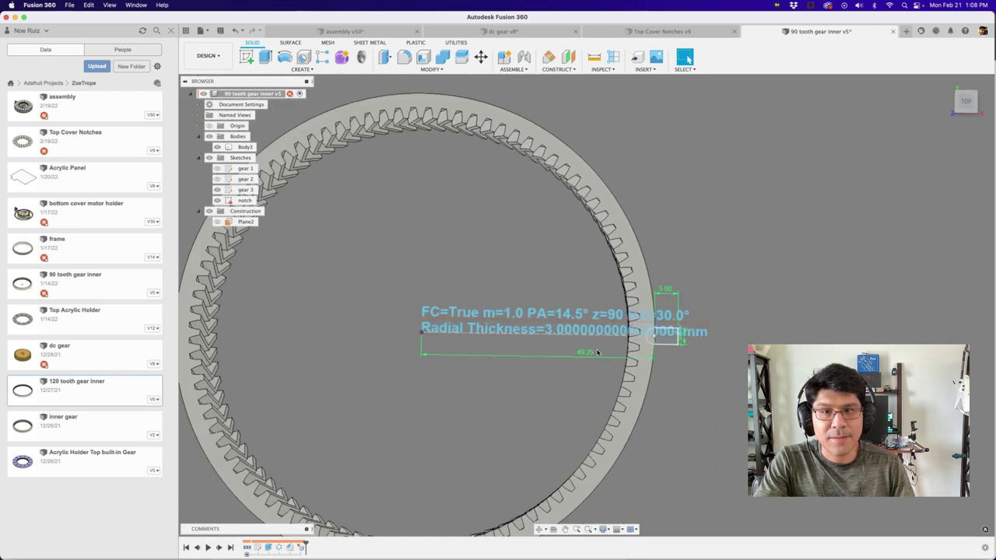
mouse_move(565, 313)
shift+middle_down()
mouse_move(669, 364)
mouse_move(662, 421)
mouse_move(533, 376)
mouse_move(554, 329)
shift+middle_up()
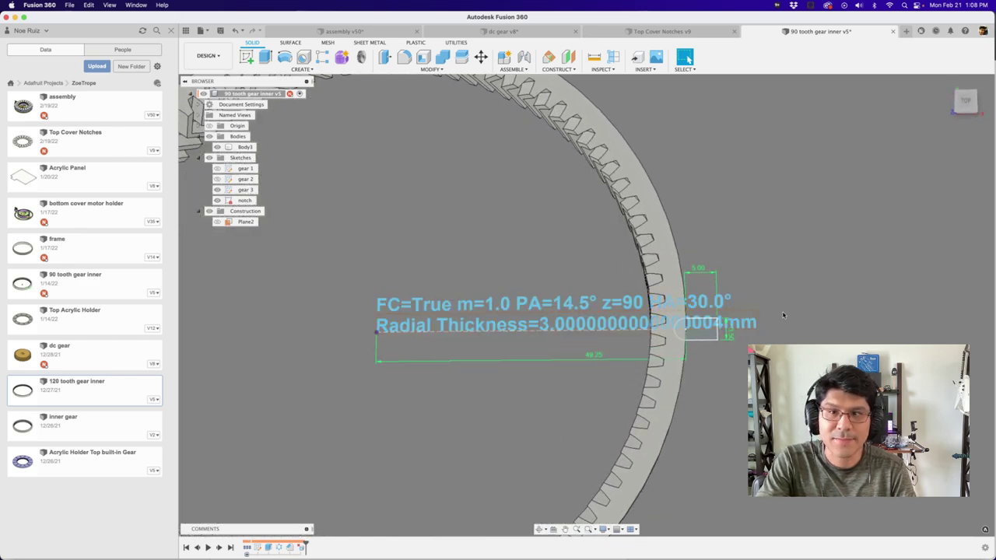
Hide the gear 3 and notch sketches.
scroll(738, 321, down, 3)
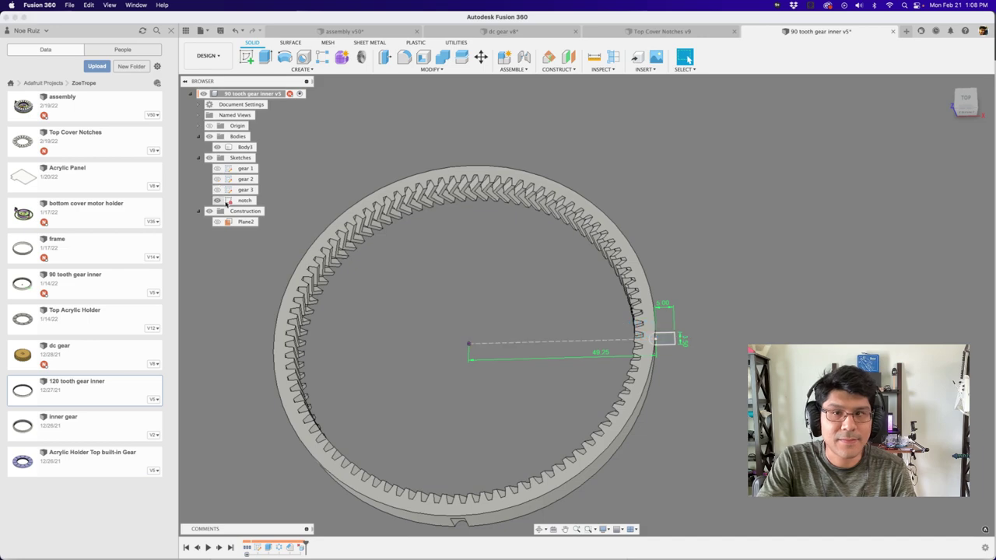
shift+middle_drag(237, 212, 195, 193)
click(218, 201)
Measure the diameter of the ring gear's outer cylindrical face.
scroll(666, 445, up, 4)
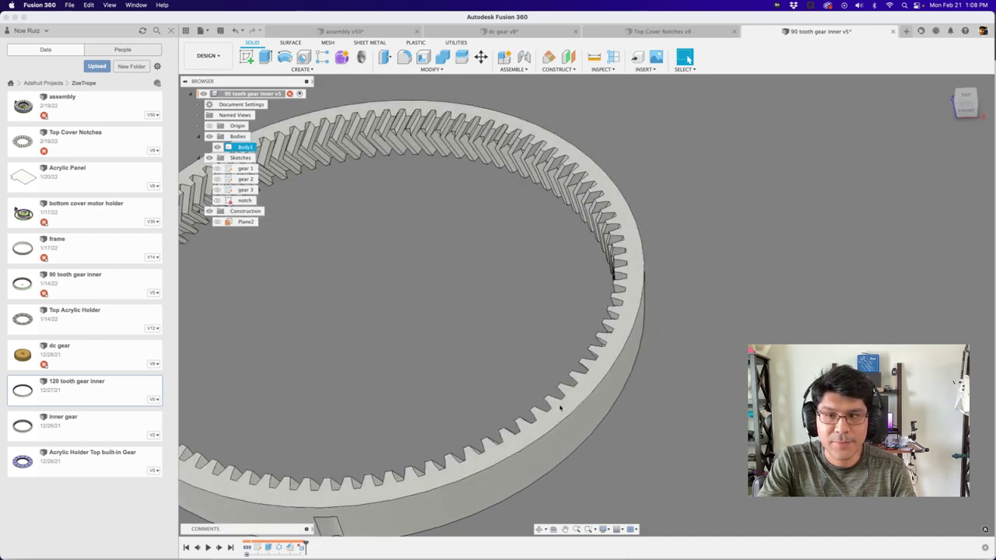
scroll(560, 407, up, 2)
click(596, 418)
scroll(597, 418, down, 3)
shift+middle_drag(622, 424, 753, 427)
key(i)
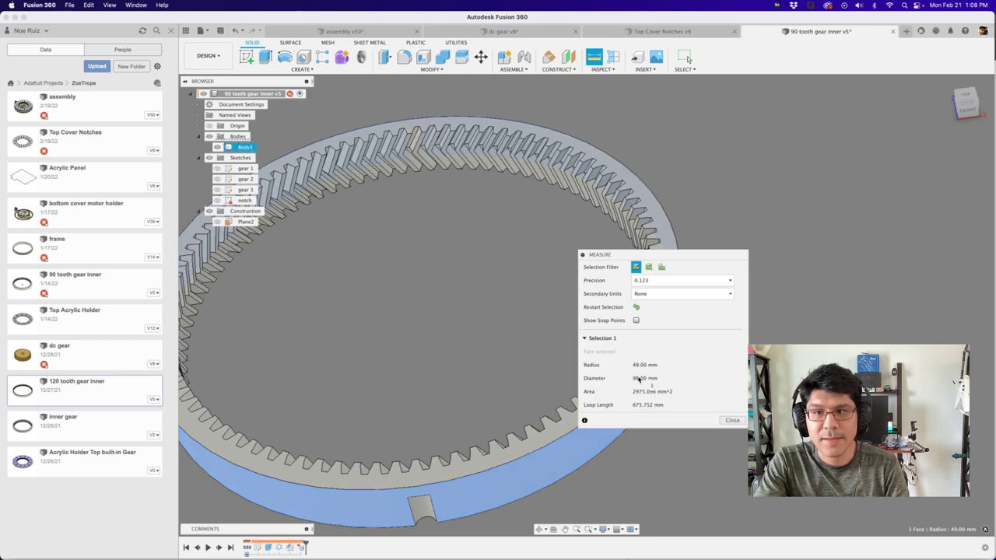
click(732, 420)
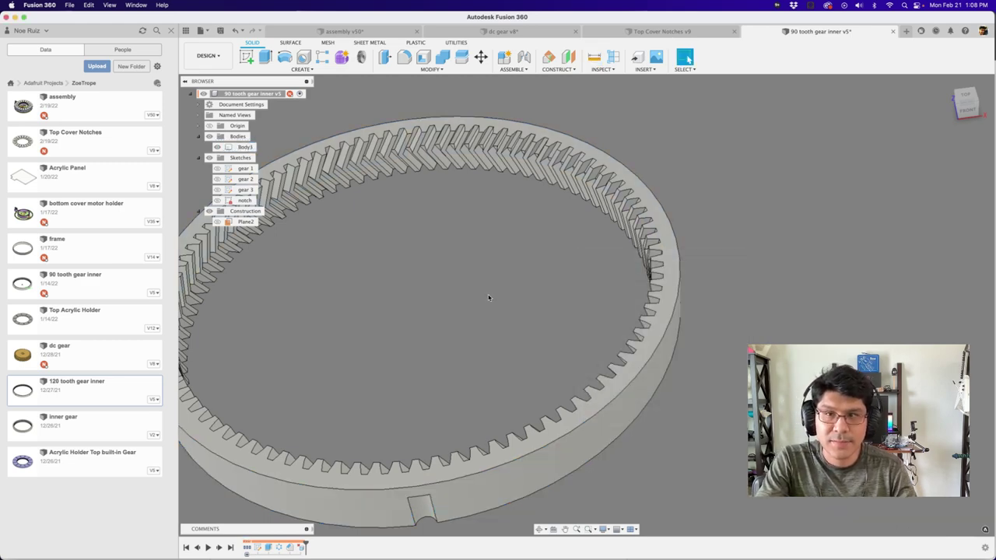
Examine the ring gear and the notch in its outer wall from several angles.
scroll(488, 297, down, 3)
shift+middle_drag(489, 297, 515, 420)
scroll(504, 297, up, 3)
scroll(487, 477, up, 5)
scroll(498, 374, down, 4)
shift+middle_drag(503, 363, 193, 340)
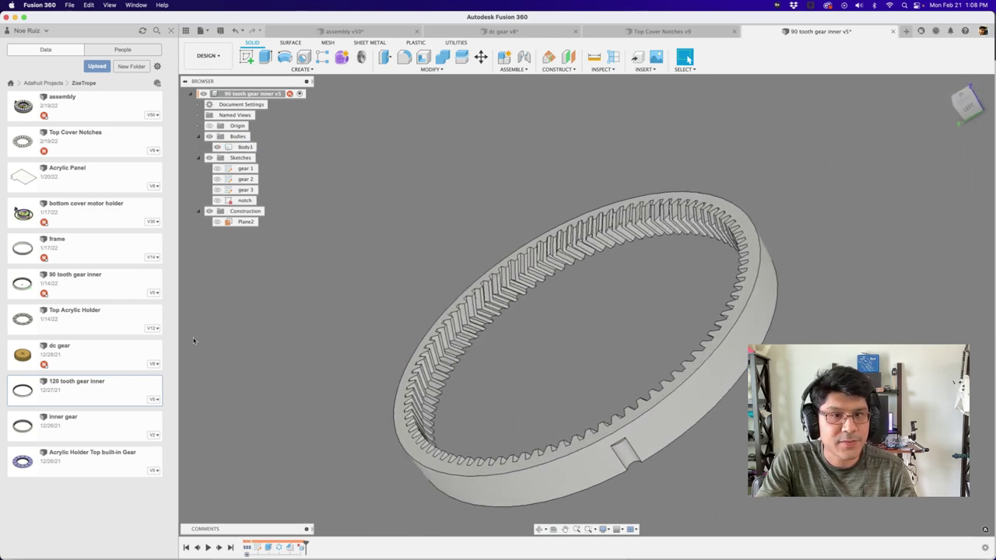
Open the Acrylic Holder Top built-in Gear design and examine the internal gear teeth built into the slotted holder.
double_click(112, 457)
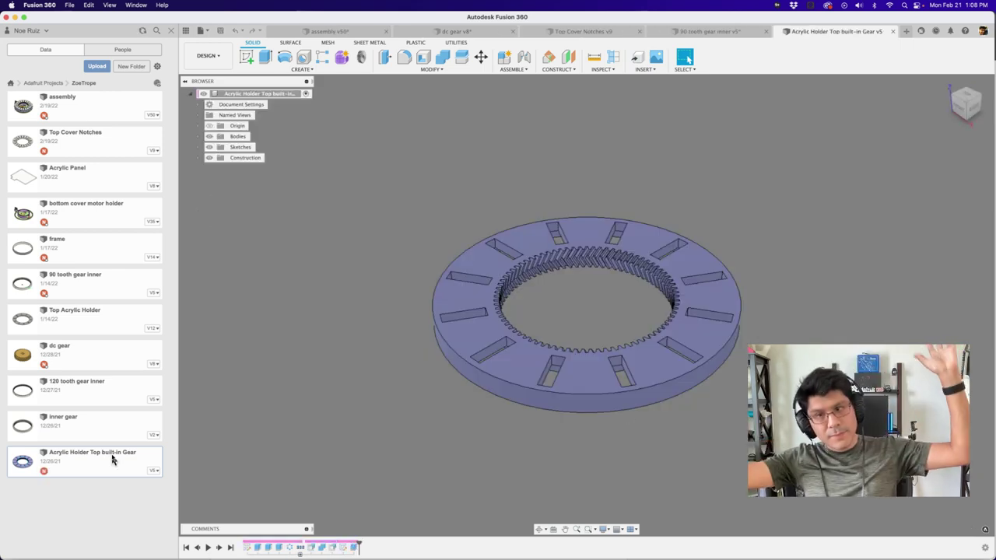
shift+middle_drag(406, 360, 612, 281)
scroll(572, 281, up, 5)
scroll(572, 280, down, 3)
scroll(611, 281, up, 2)
shift+middle_drag(485, 293, 485, 295)
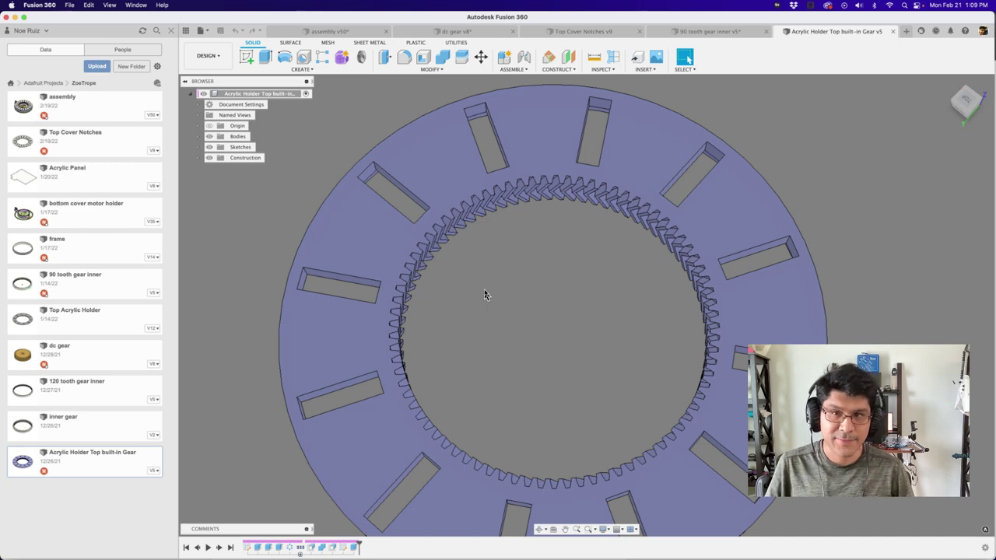
scroll(484, 294, down, 3)
shift+scroll(508, 218, down, 5)
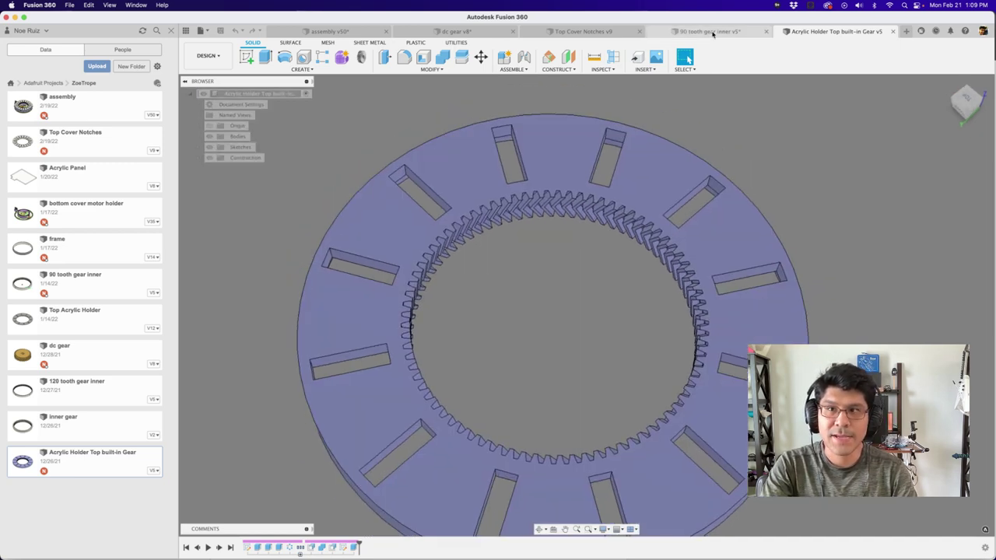
Switch to the Top Cover Notches design and select the inner wall where the ring gear sits.
click(710, 32)
click(583, 31)
scroll(545, 244, up, 3)
shift+scroll(549, 209, down, 3)
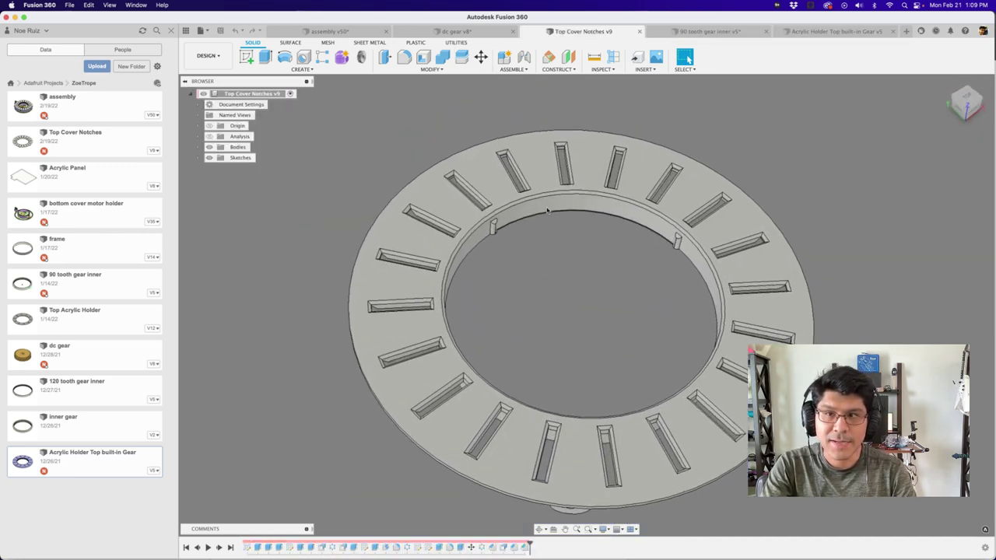
click(549, 209)
shift+scroll(553, 210, down, 5)
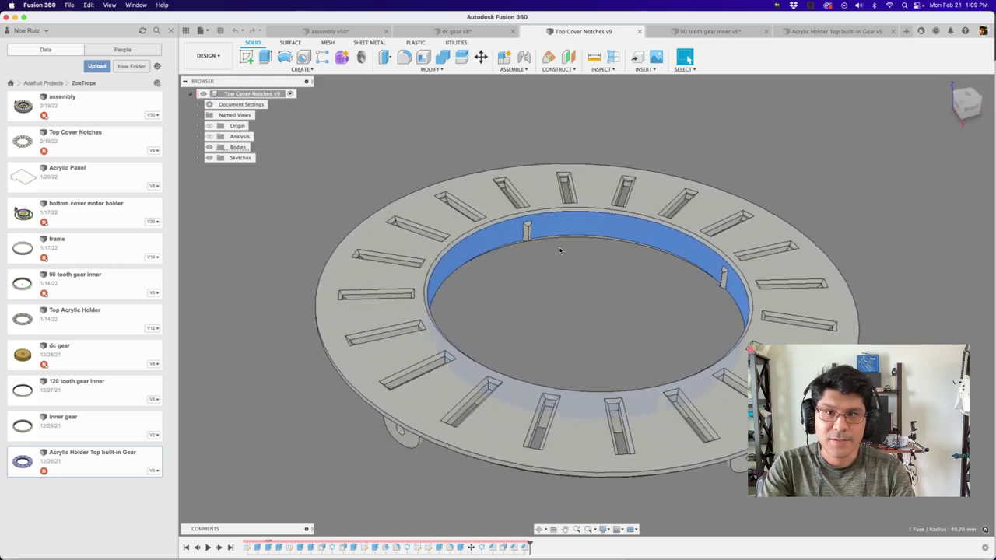
Examine the small ribs on the top cover's inner wall that fit the ring gear's notches.
shift+scroll(560, 250, down, 8)
scroll(490, 351, up, 3)
scroll(442, 439, up, 2)
scroll(484, 401, down, 3)
shift+scroll(549, 281, up, 8)
scroll(610, 287, down, 4)
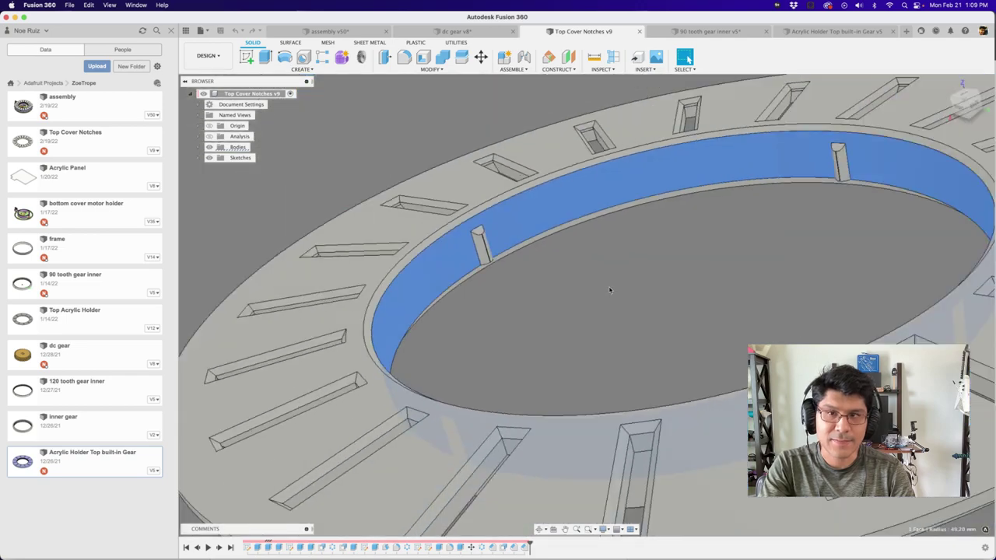
Clear the inner wall selection, view the whole top cover, and return to the 90 tooth gear inner design.
click(610, 287)
shift+scroll(607, 289, up, 4)
scroll(605, 289, up, 2)
scroll(605, 290, down, 5)
shift+scroll(605, 289, down, 5)
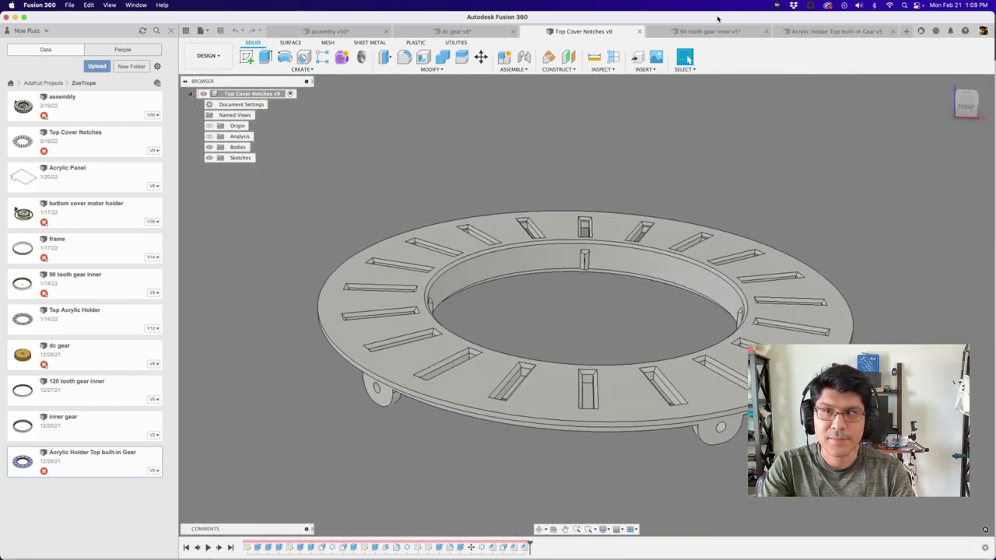
click(802, 31)
click(710, 32)
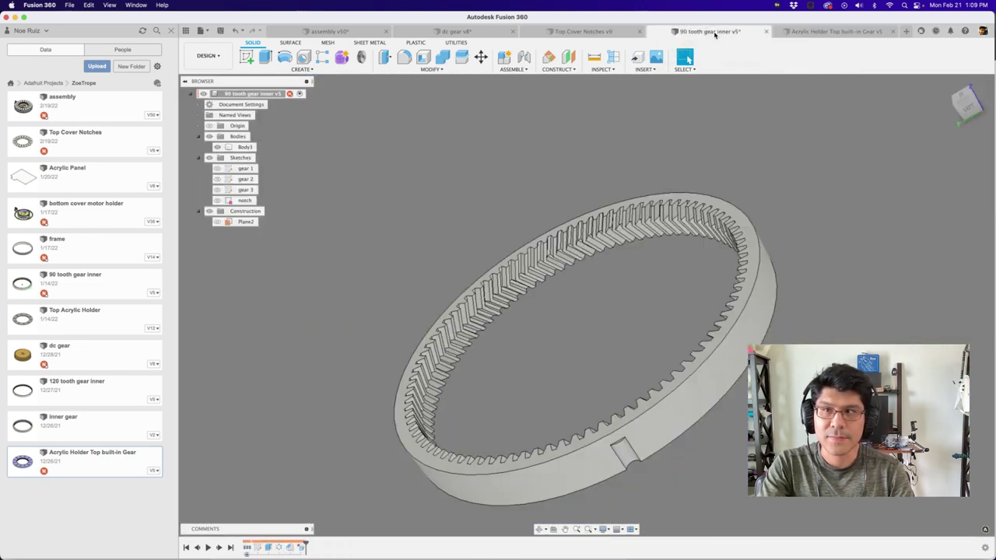
Revisit the Acrylic Holder, 90 tooth gear inner and dc gear designs, and return to the assembly to view its gear train.
click(831, 36)
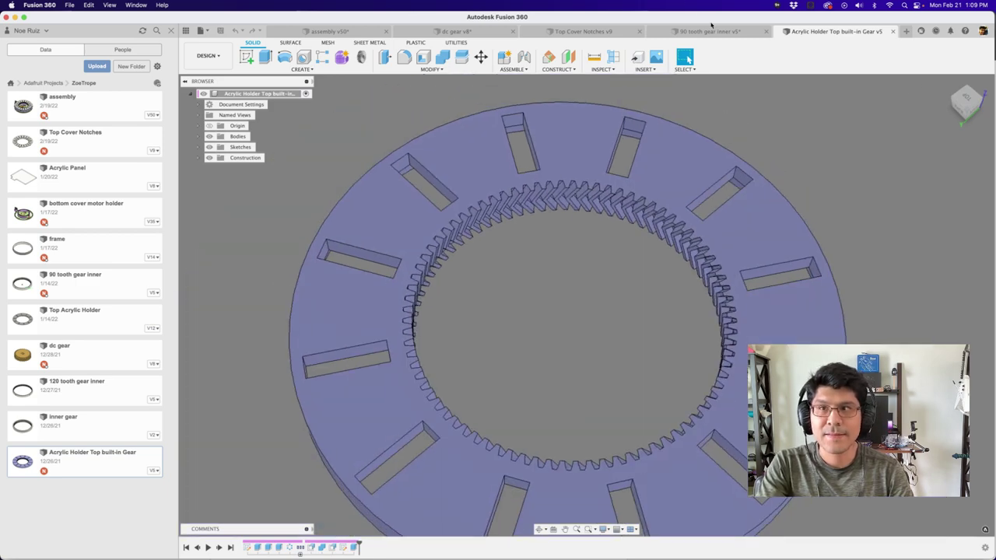
click(710, 31)
click(491, 33)
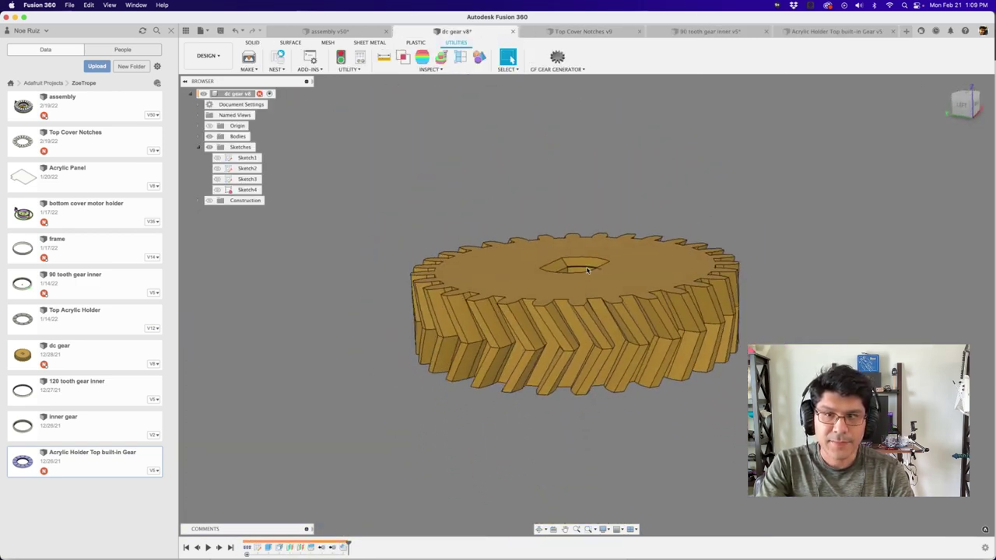
click(354, 32)
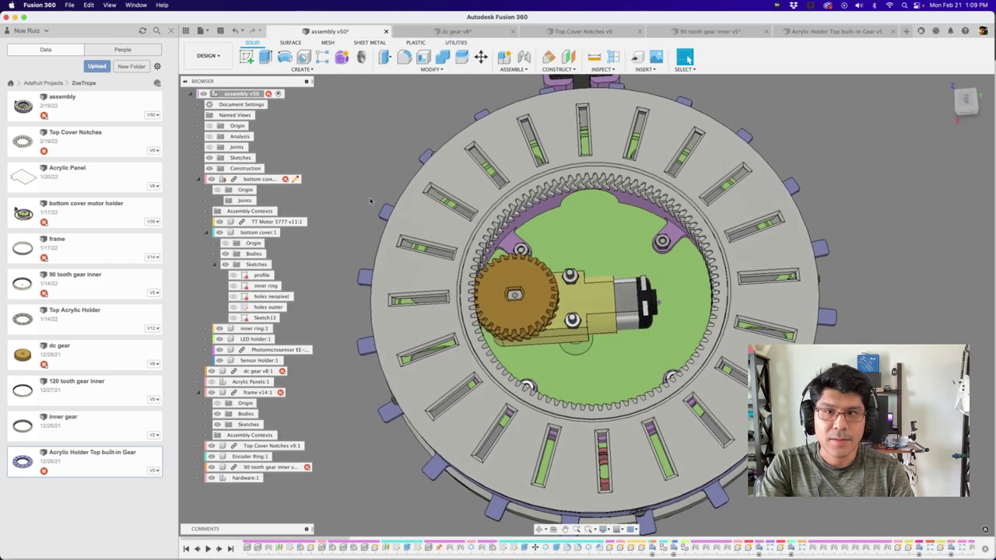
scroll(442, 192, up, 5)
shift+middle_drag(443, 194, 610, 280)
scroll(551, 204, up, 5)
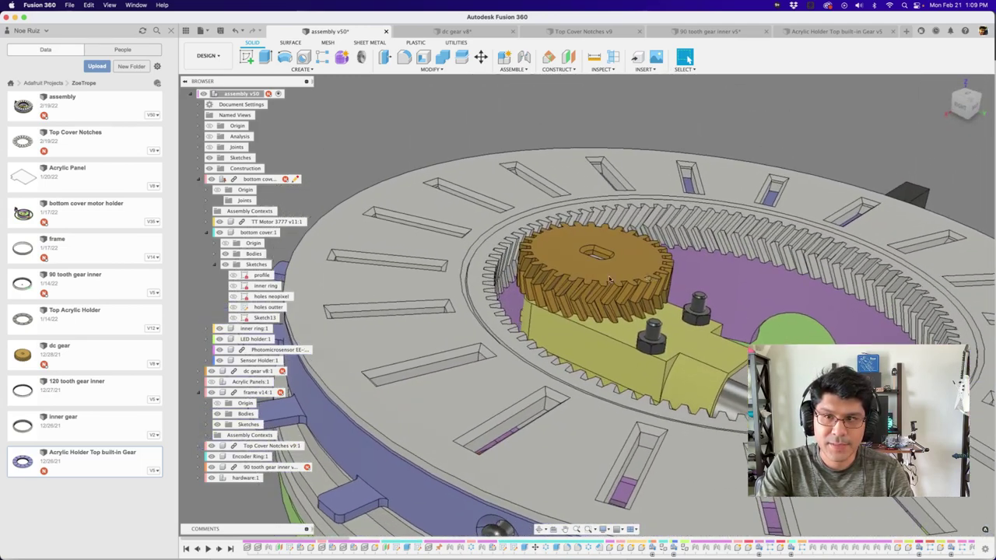
Select the dc gear's top face in the assembly, clear it, and examine where its teeth mesh with the ring gear.
click(562, 255)
scroll(563, 255, up, 5)
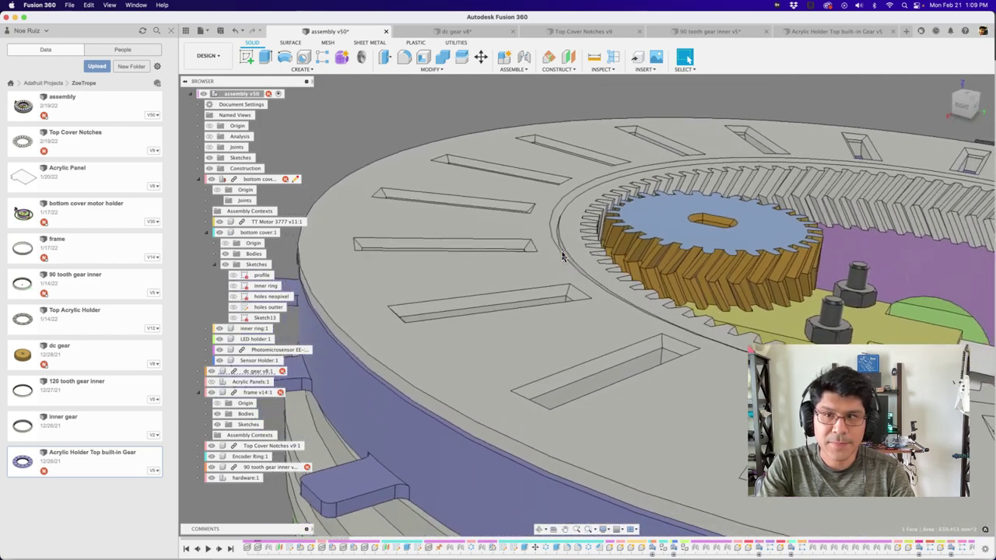
shift+middle_drag(563, 256, 563, 256)
scroll(564, 256, down, 3)
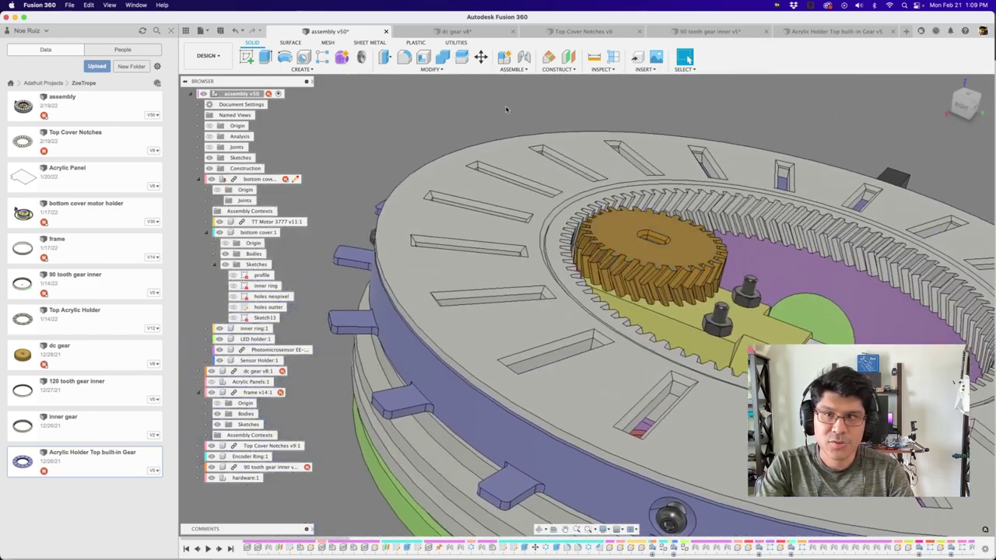
scroll(612, 197, up, 8)
scroll(596, 149, down, 6)
scroll(595, 148, up, 2)
scroll(595, 148, up, 1)
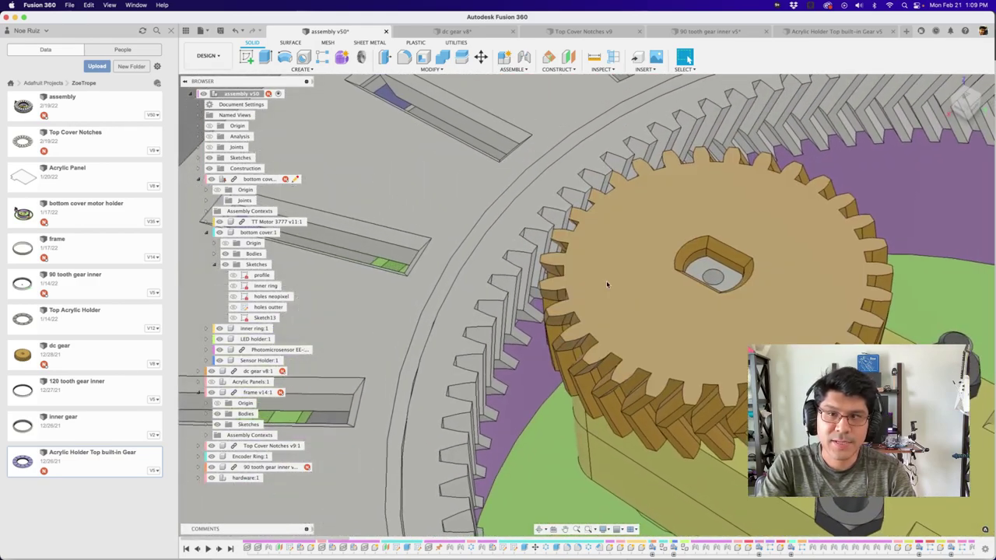
Select the dc gear's top face again and inspect the gear engagement from above.
click(606, 279)
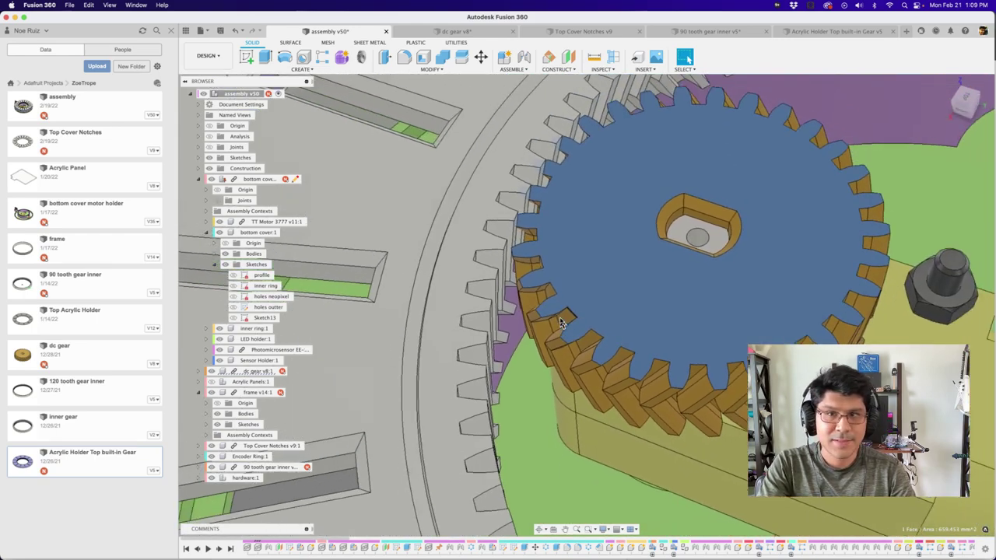
scroll(562, 322, down, 3)
scroll(562, 323, up, 2)
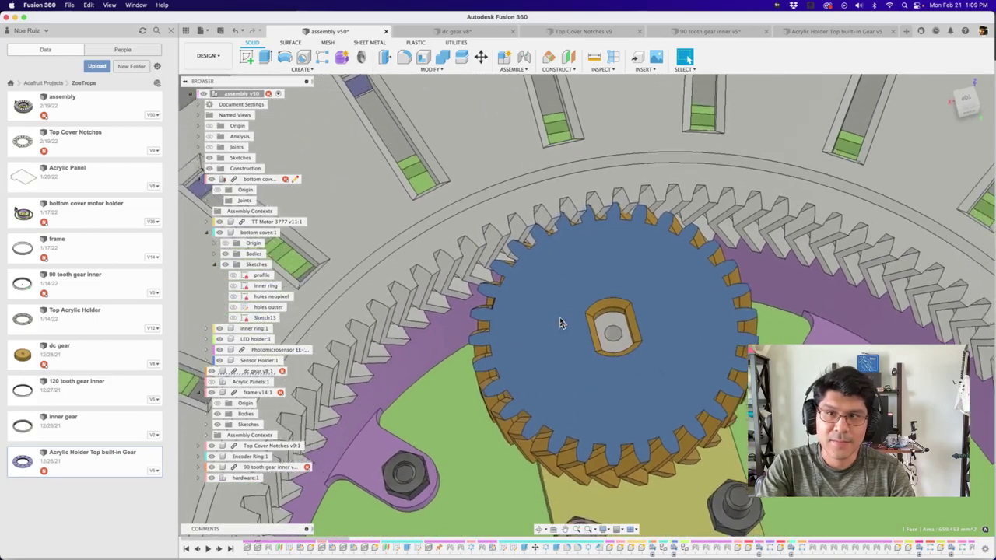
shift+scroll(561, 323, right, 5)
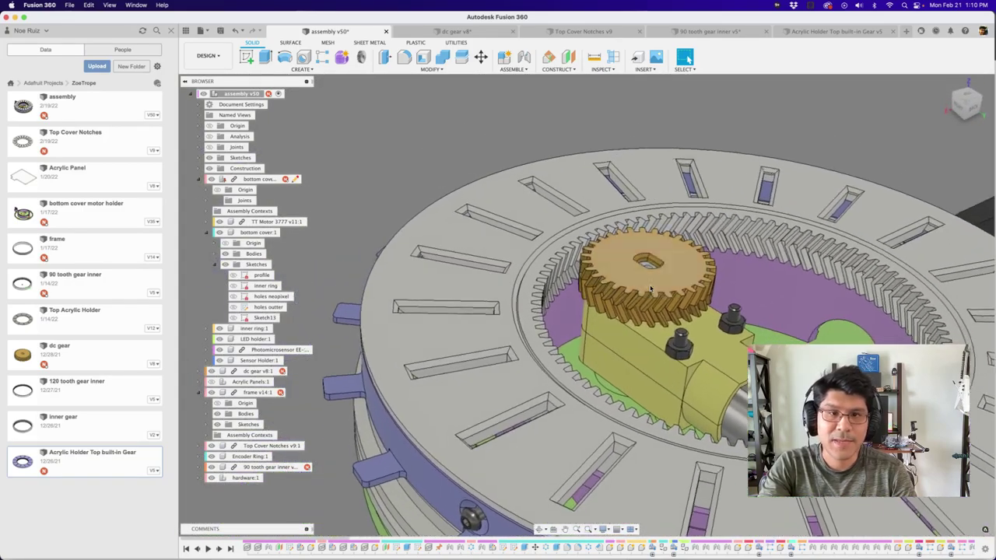
Examine the dc gear's angled herringbone teeth and motor shaft hole up close, selecting its top face to highlight the gear.
scroll(618, 294, up, 10)
scroll(626, 272, down, 5)
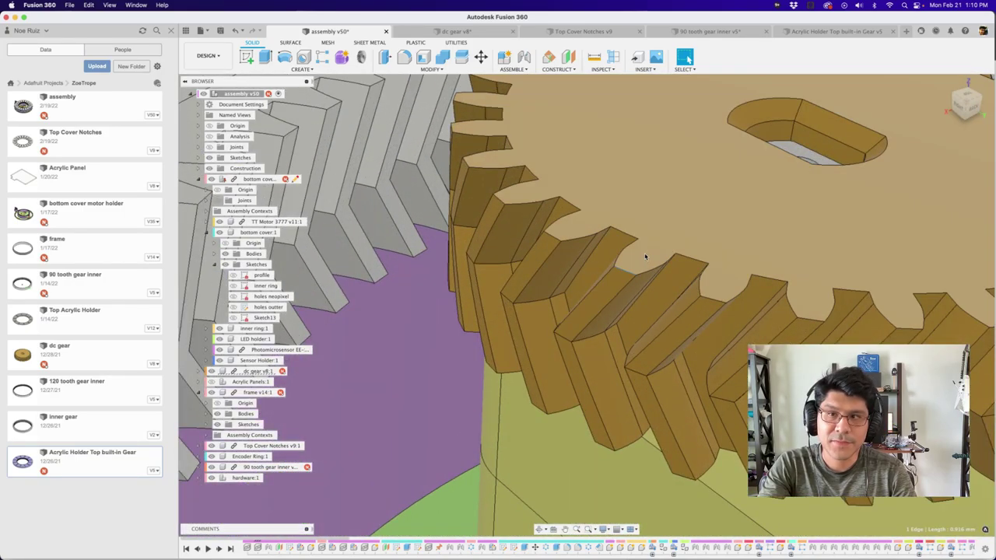
click(718, 294)
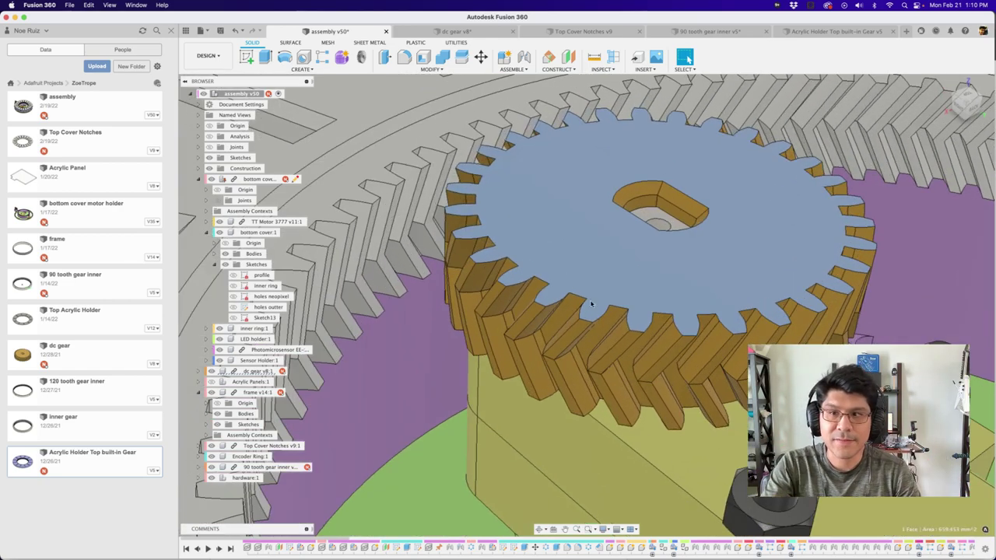
scroll(623, 288, up, 3)
scroll(606, 295, down, 3)
scroll(650, 233, up, 1)
scroll(651, 232, down, 6)
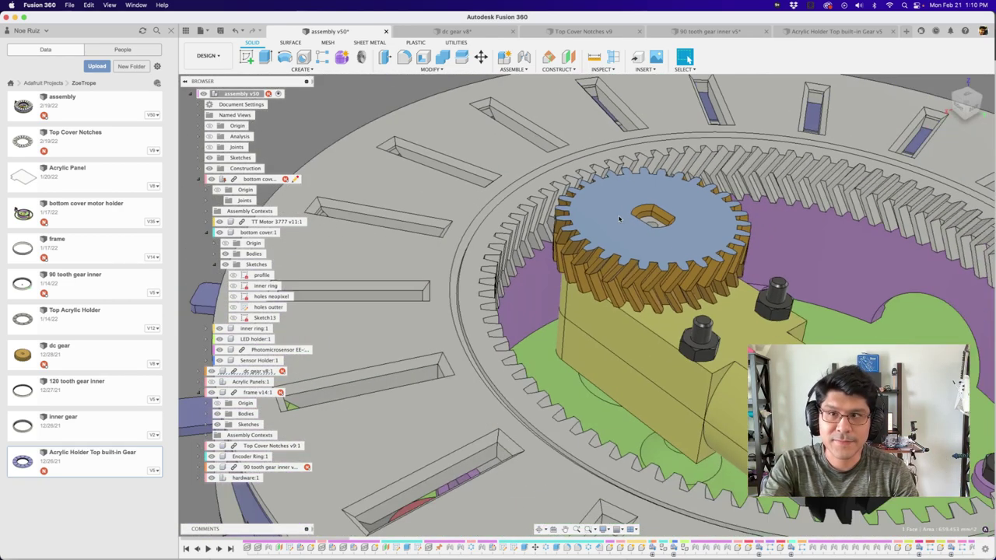
scroll(596, 231, up, 6)
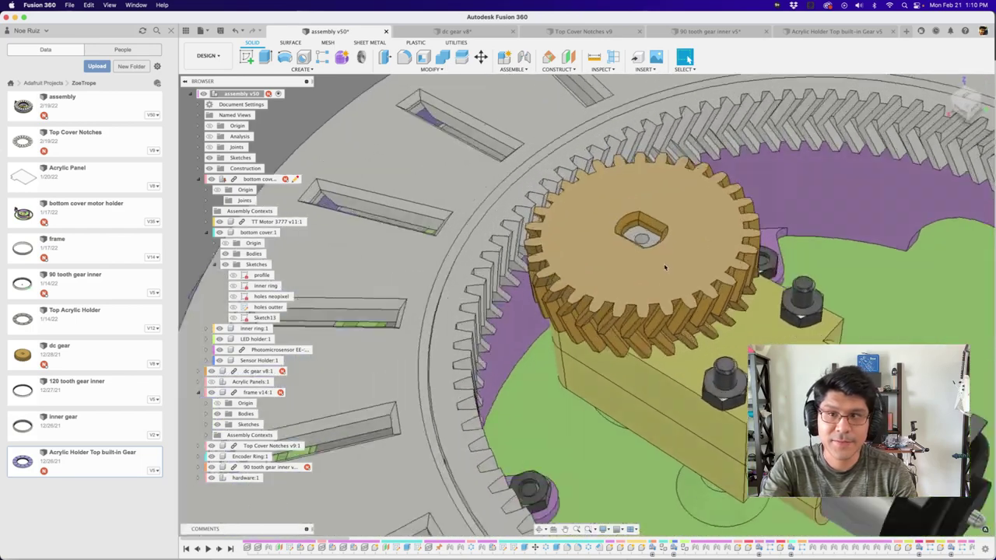
scroll(595, 416, down, 1)
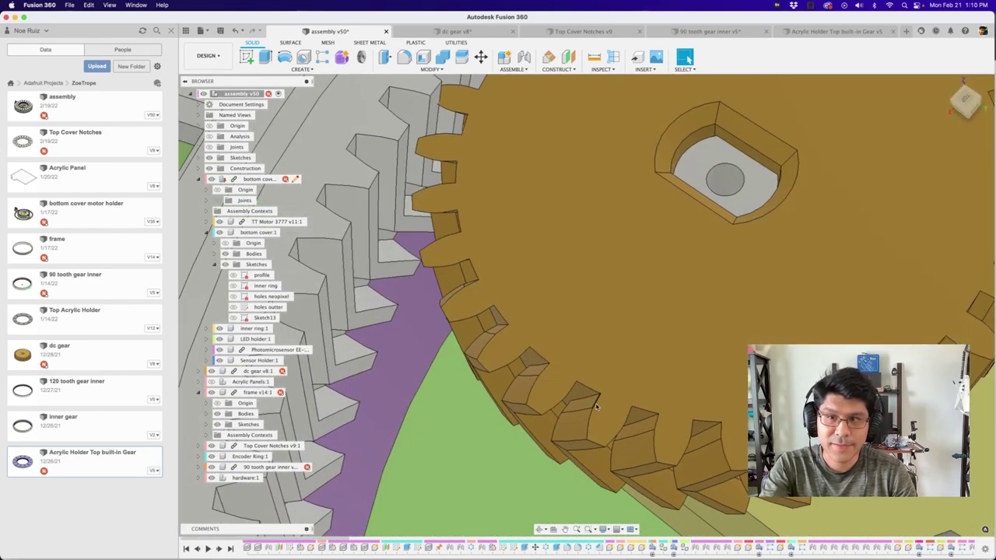
scroll(691, 418, down, 4)
scroll(691, 417, down, 6)
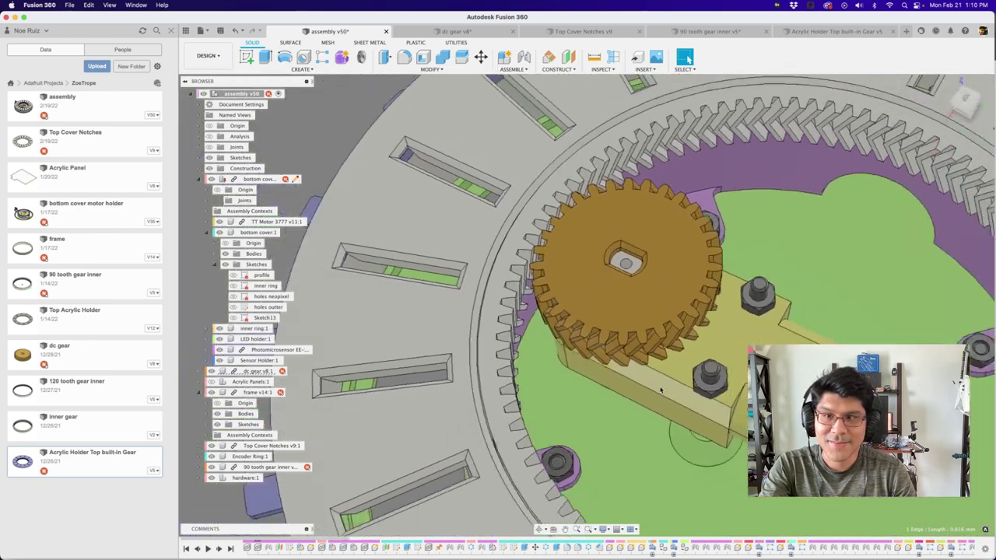
Look over the whole assembly and examine the photomicrosensor mounted on its holder beside the encoder ring.
shift+middle_drag(345, 178, 568, 260)
scroll(568, 260, down, 3)
scroll(568, 260, up, 3)
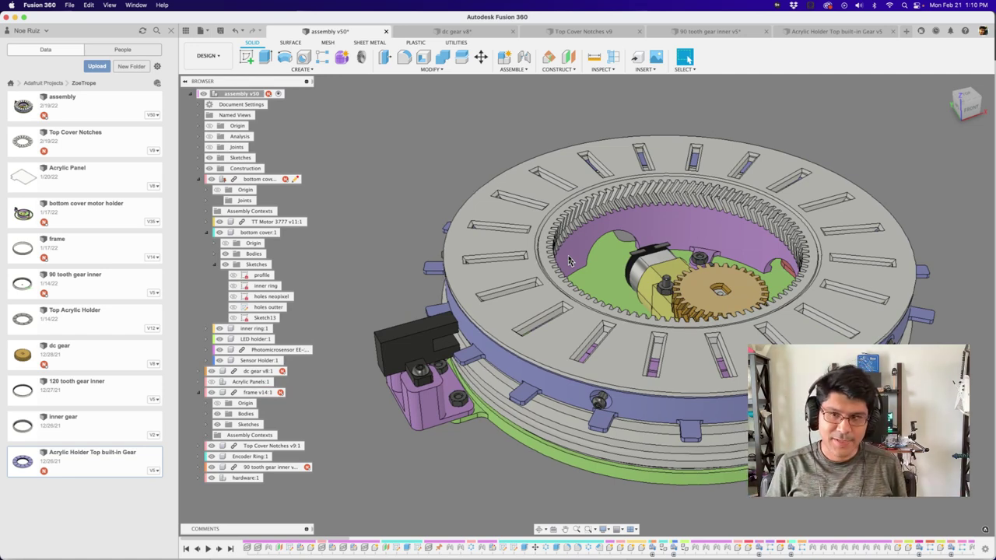
shift+middle_drag(530, 213, 467, 114)
middle_drag(502, 83, 518, 215)
mouse_move(509, 262)
shift+middle_down()
mouse_move(517, 256)
mouse_move(404, 219)
mouse_move(411, 198)
mouse_move(598, 316)
mouse_move(638, 290)
mouse_move(600, 278)
mouse_move(676, 294)
mouse_move(698, 315)
mouse_move(517, 239)
mouse_move(511, 275)
shift+middle_up()
scroll(601, 314, up, 5)
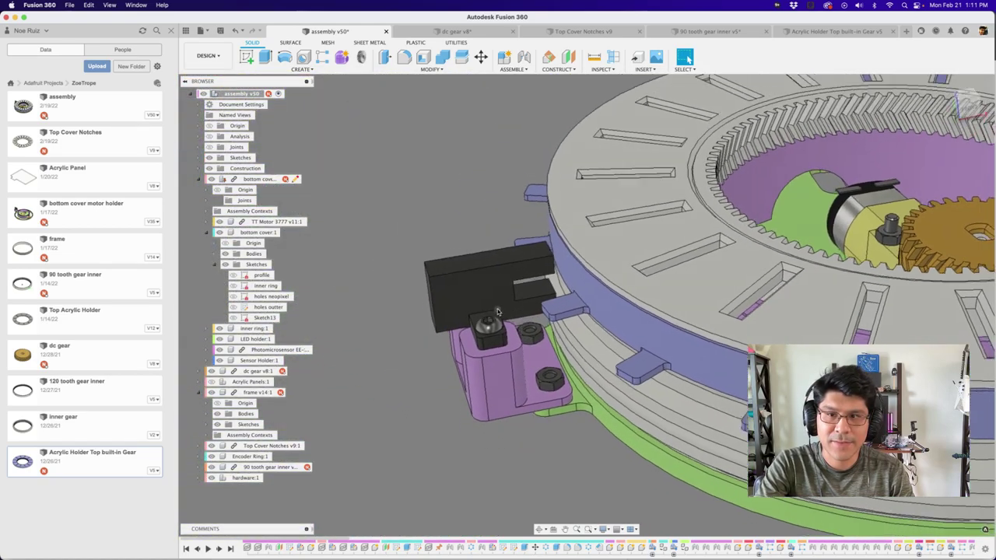
shift+middle_drag(498, 312, 508, 263)
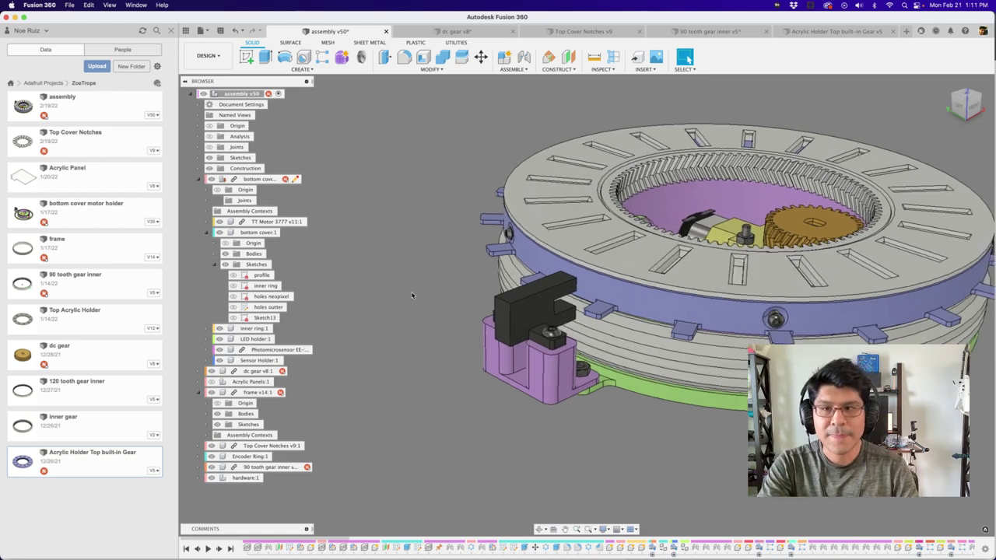
Examine how the encoder ring's tabs line up with the photomicrosensor slot from several sides.
scroll(413, 296, right, 5)
scroll(411, 294, left, 3)
shift+scroll(411, 293, down, 4)
scroll(411, 296, up, 5)
scroll(410, 298, up, 2)
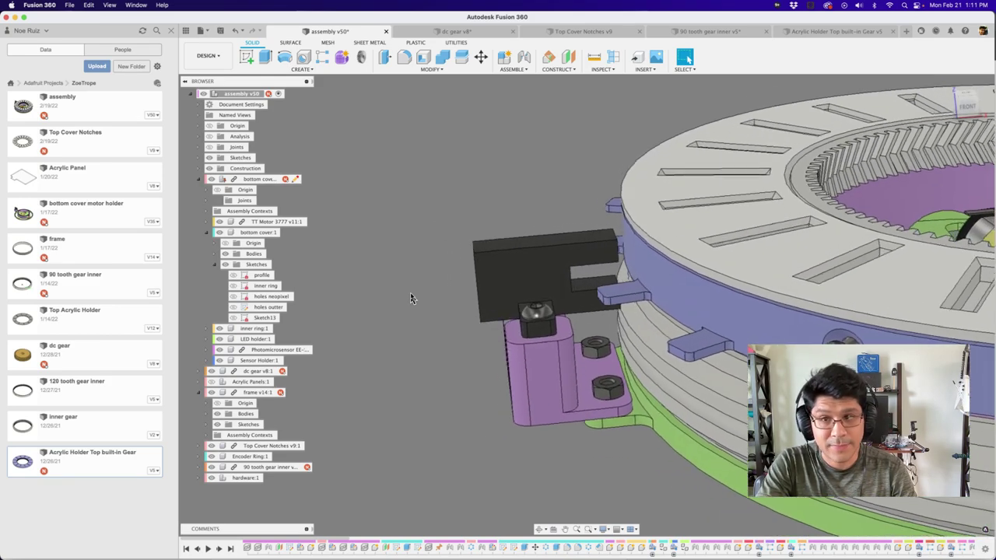
scroll(410, 298, up, 2)
shift+scroll(411, 298, left, 10)
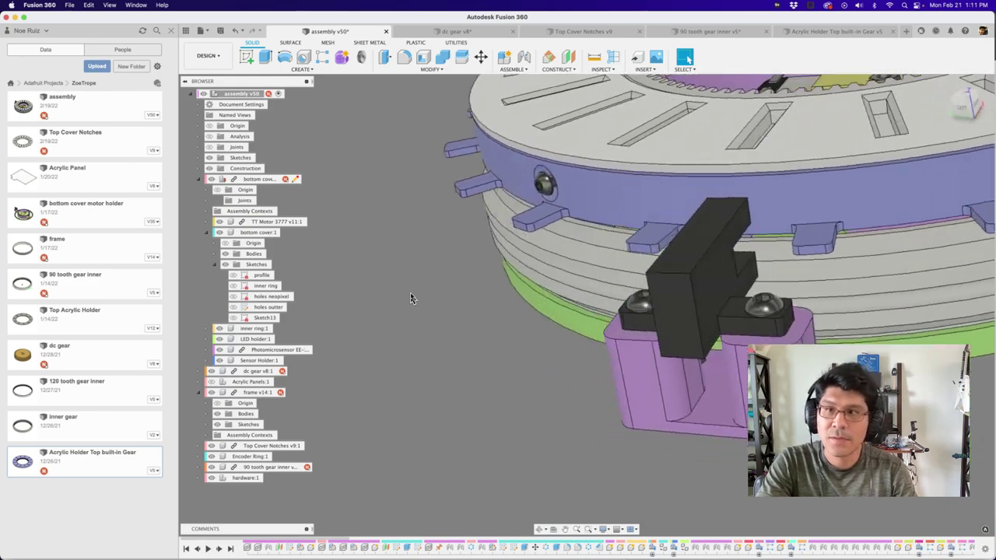
shift+scroll(410, 298, down, 8)
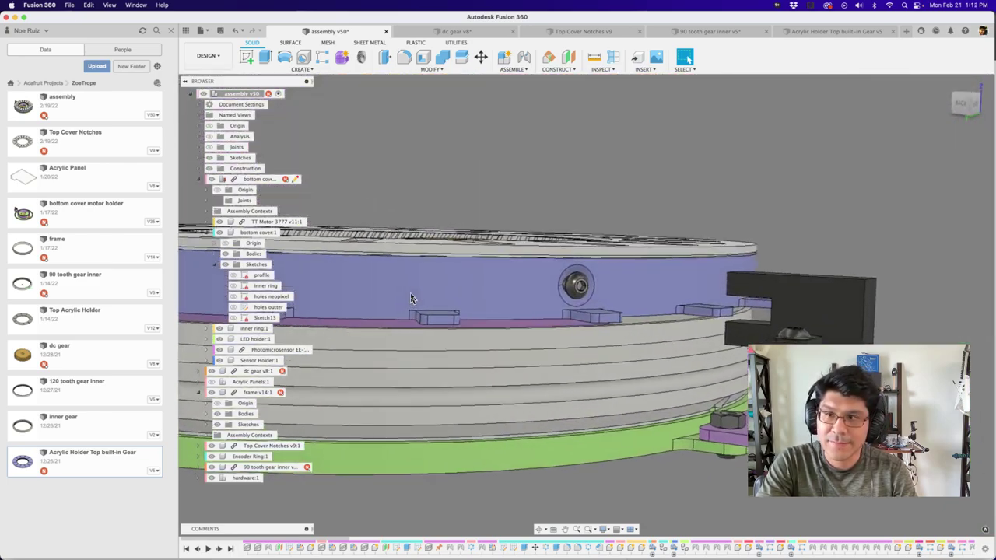
shift+scroll(411, 298, up, 5)
shift+scroll(411, 298, up, 10)
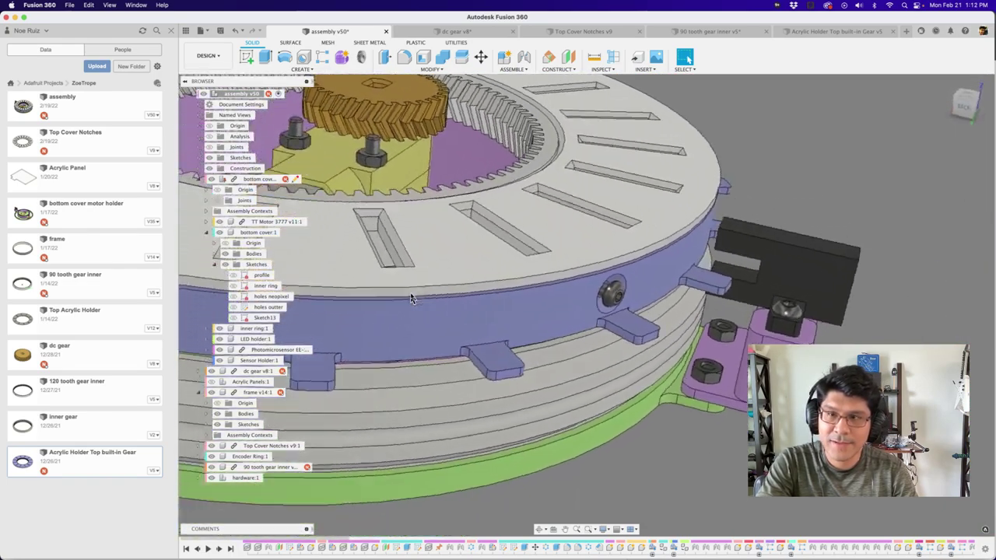
shift+scroll(410, 298, down, 10)
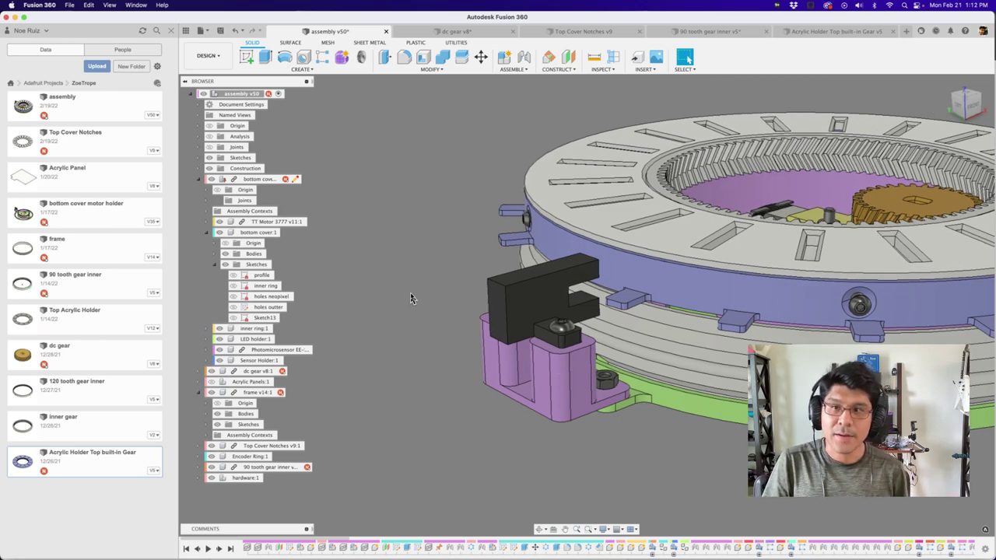
Select the lower inner face of the photomicrosensor's slot and view it against the encoder ring's tabs.
scroll(506, 316, up, 8)
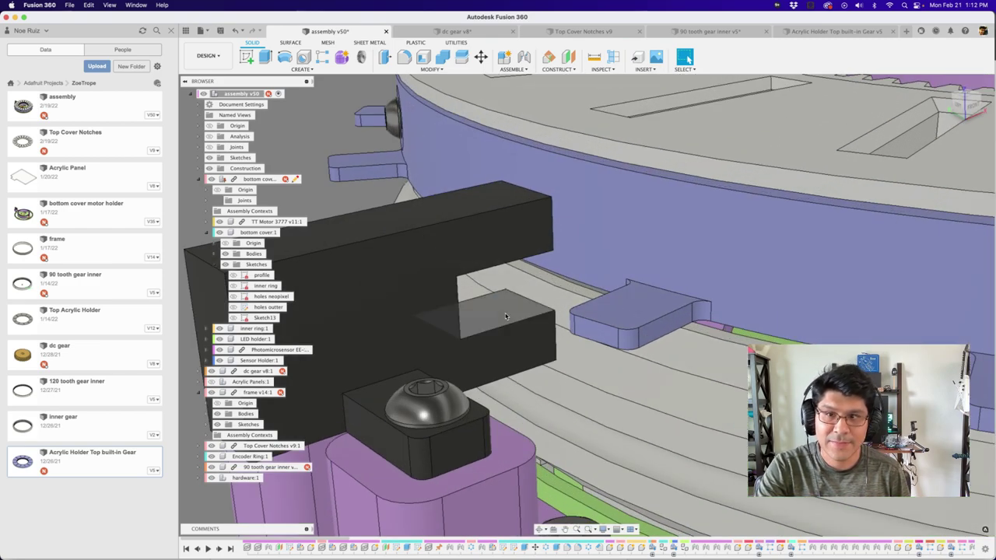
click(506, 316)
scroll(496, 241, down, 4)
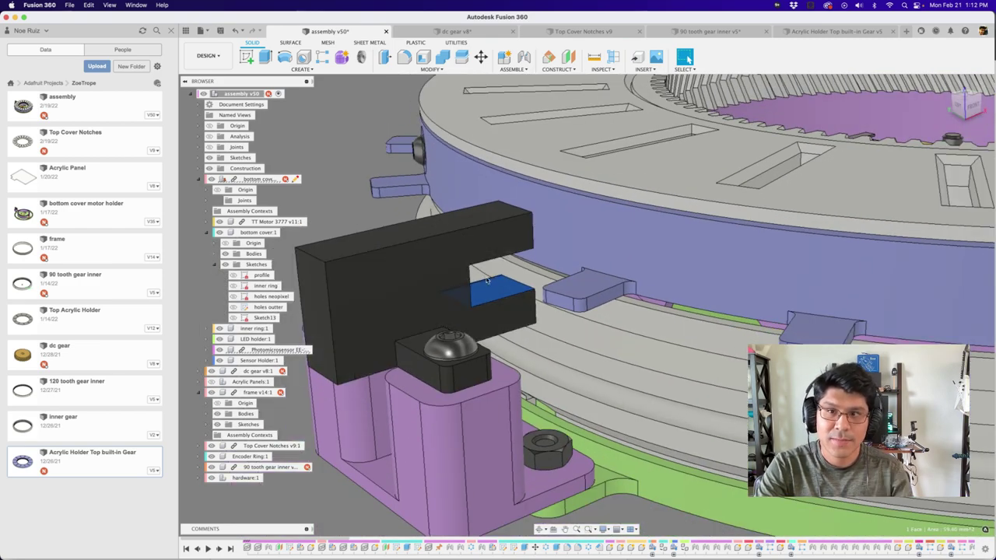
shift+middle_drag(489, 282, 583, 341)
scroll(583, 341, down, 3)
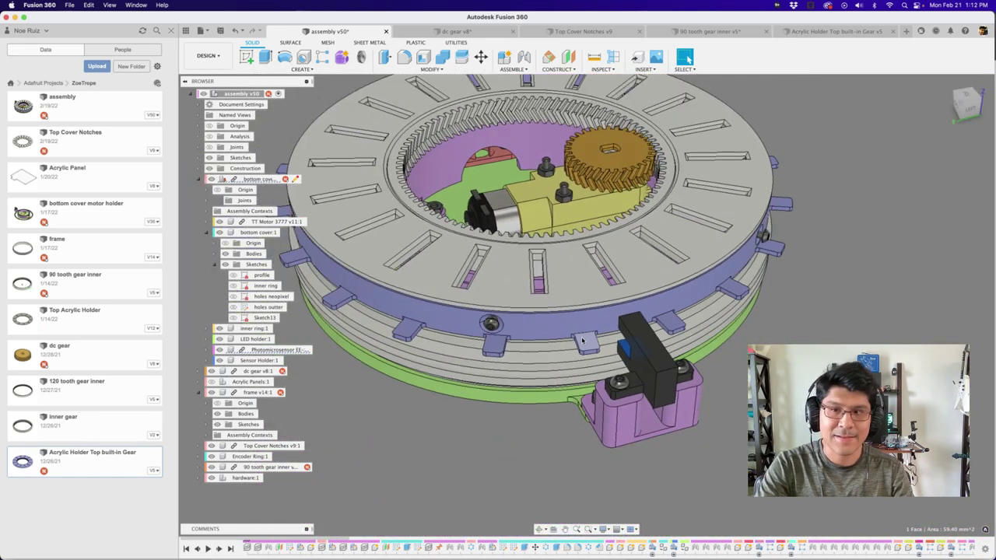
Clear the sensor face selection and inspect the gap between the photomicrosensor's arms and the nearest encoder tab.
click(512, 513)
shift+middle_drag(511, 513, 467, 443)
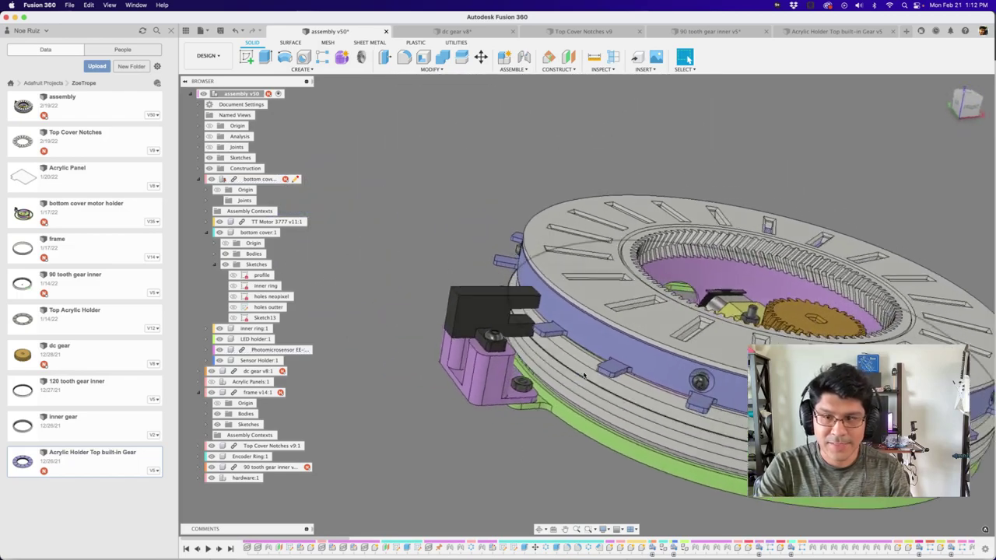
shift+middle_drag(561, 347, 543, 330)
scroll(543, 330, down, 2)
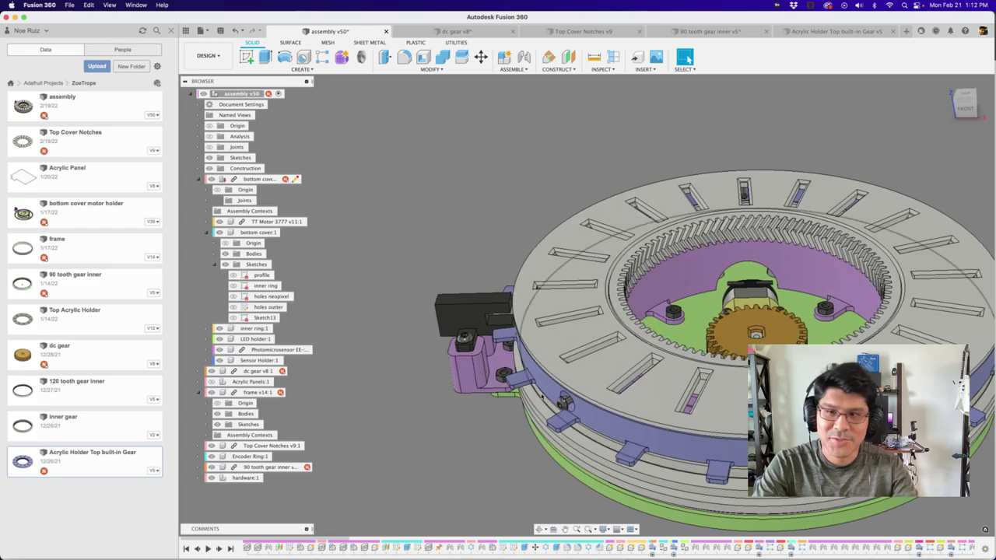
scroll(548, 396, down, 2)
middle_drag(481, 419, 437, 361)
scroll(407, 365, up, 5)
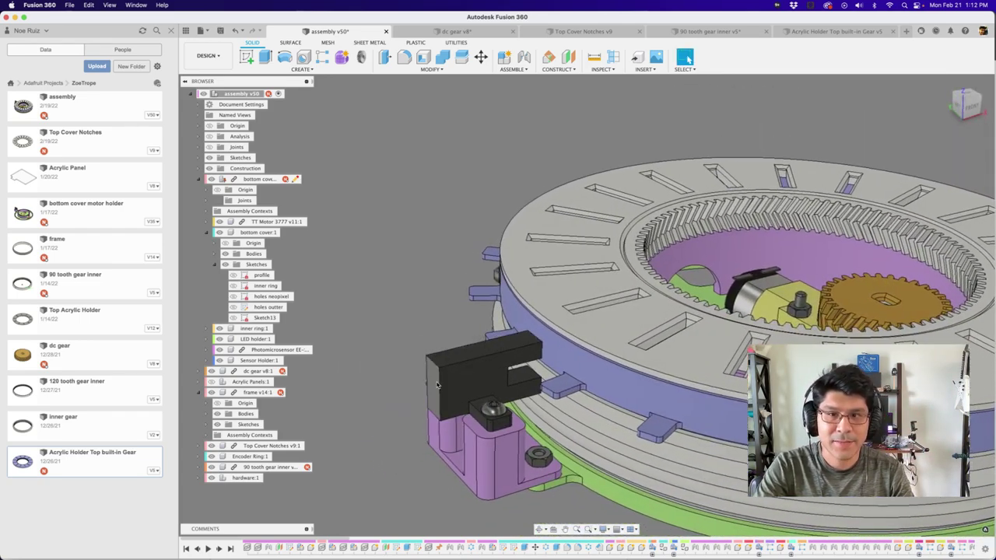
scroll(437, 384, up, 2)
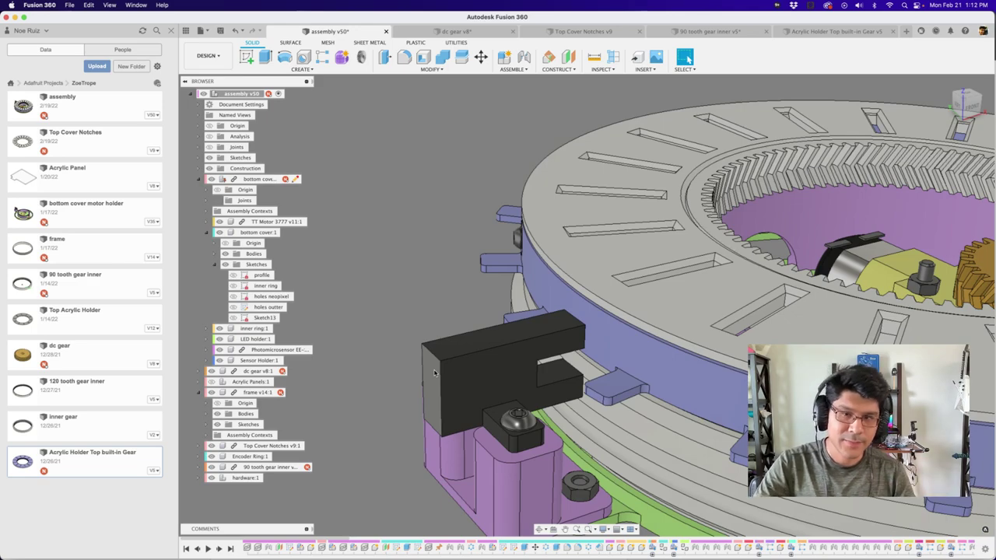
Inspect the full zoetrope assembly from the side, from above and from underneath the bottom cover.
scroll(461, 342, down, 4)
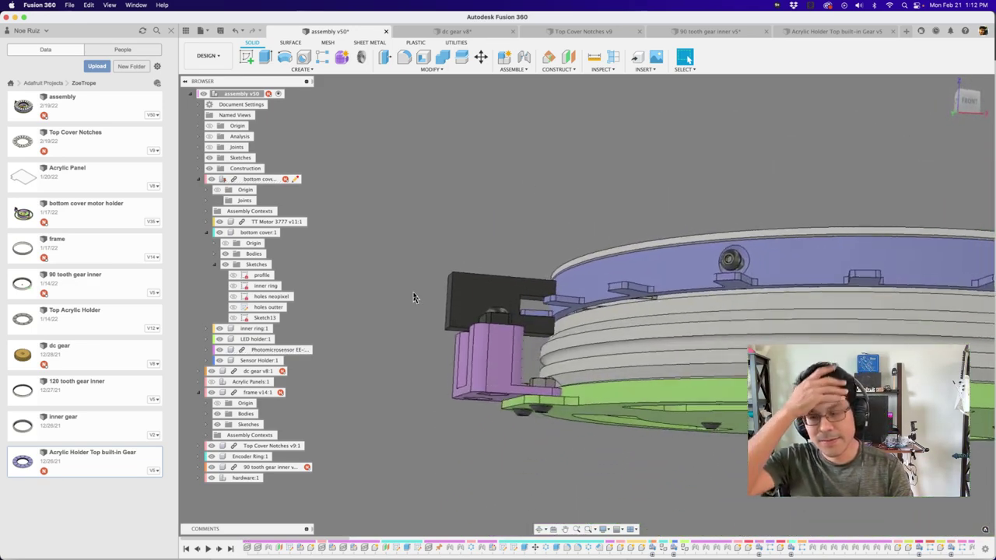
scroll(415, 298, down, 3)
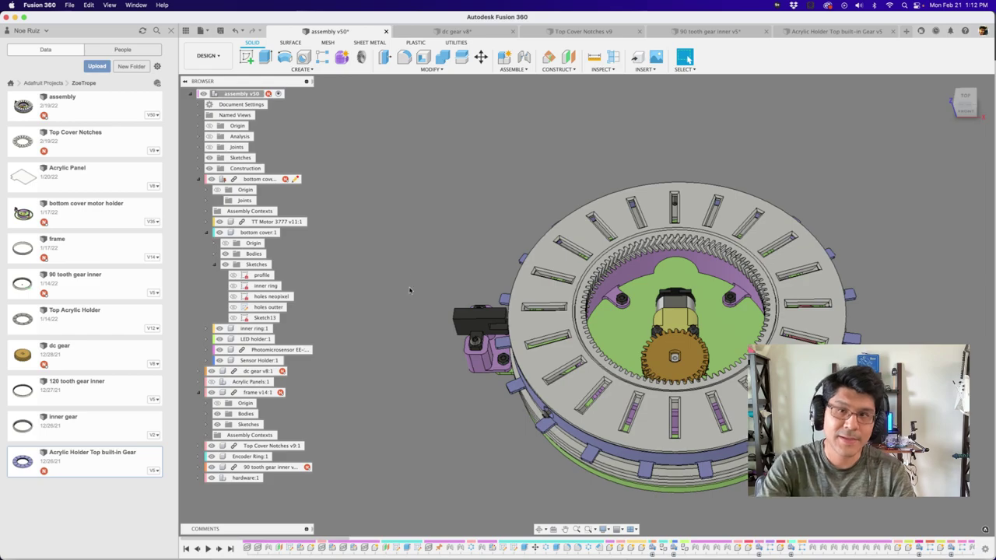
shift+middle_drag(549, 381, 452, 211)
scroll(650, 316, down, 4)
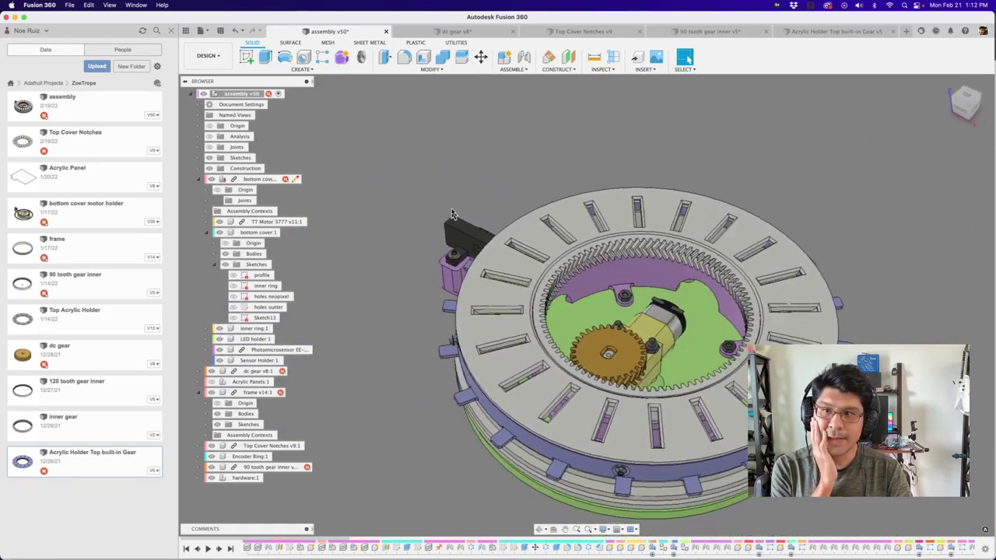
shift+middle_drag(452, 213, 452, 213)
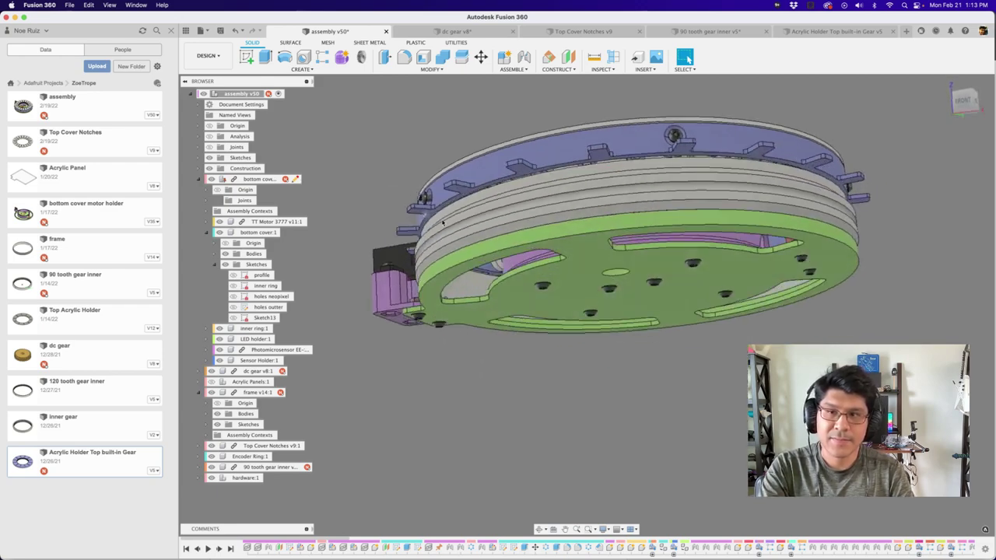
Examine the outer side of the frame and encoder ring, then the motor and gears from above.
shift+middle_drag(540, 245, 545, 246)
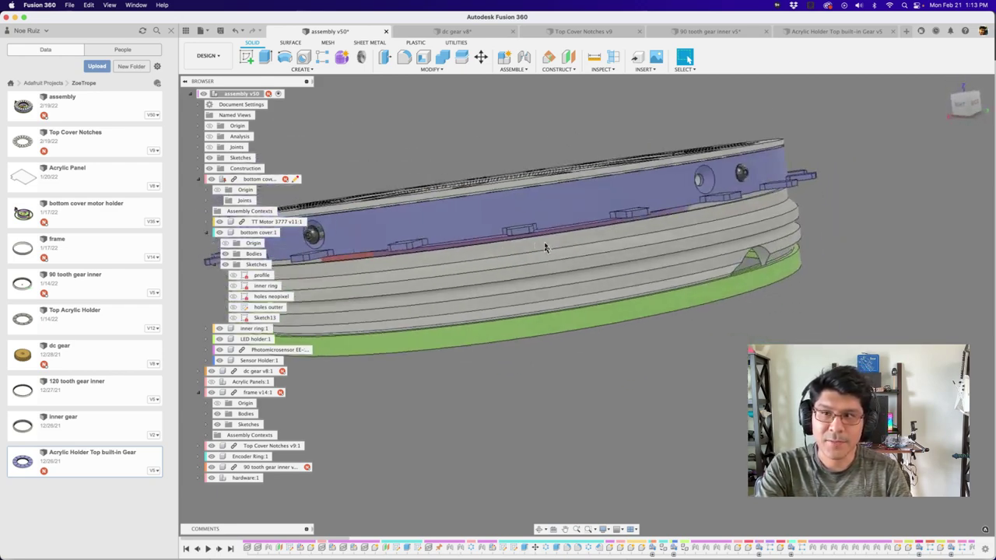
scroll(622, 244, up, 5)
shift+middle_drag(702, 273, 688, 59)
click(799, 168)
click(589, 235)
shift+middle_drag(722, 301, 607, 147)
scroll(611, 132, up, 3)
shift+middle_drag(615, 105, 703, 245)
scroll(704, 242, down, 6)
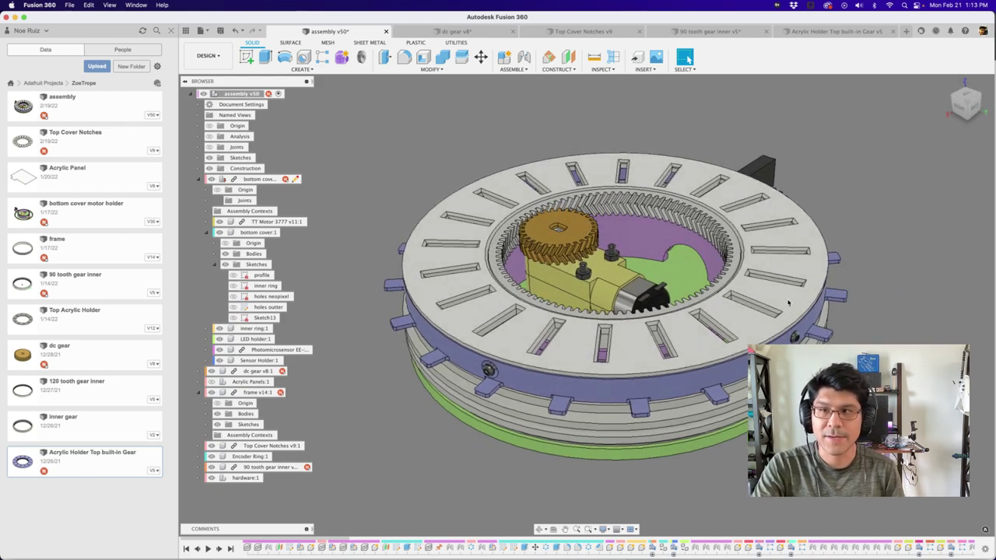
Inspect the bottom cover from underneath, the sensor holder from the side, and the geared top cover from above.
shift+middle_drag(660, 270, 662, 297)
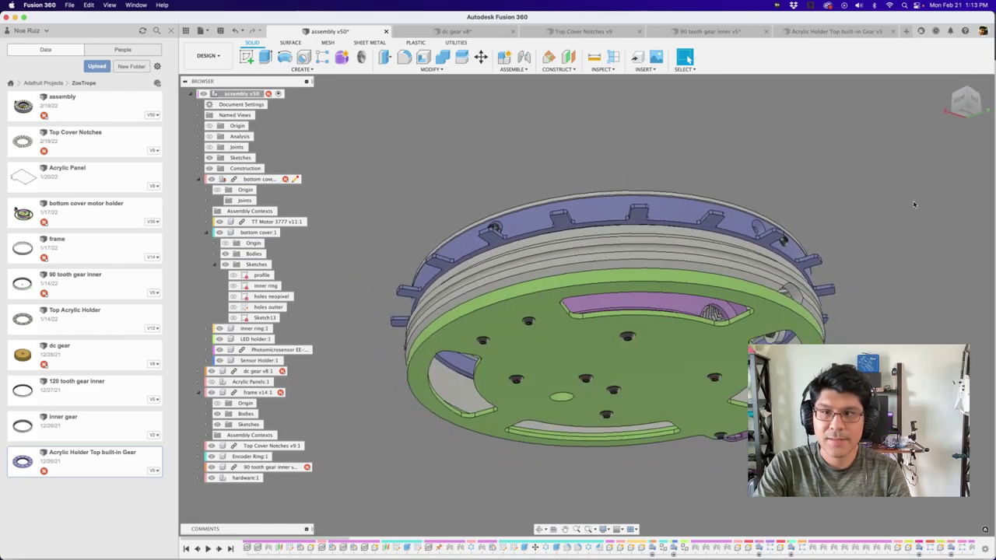
shift+middle_drag(914, 204, 695, 431)
shift+middle_drag(552, 160, 358, 250)
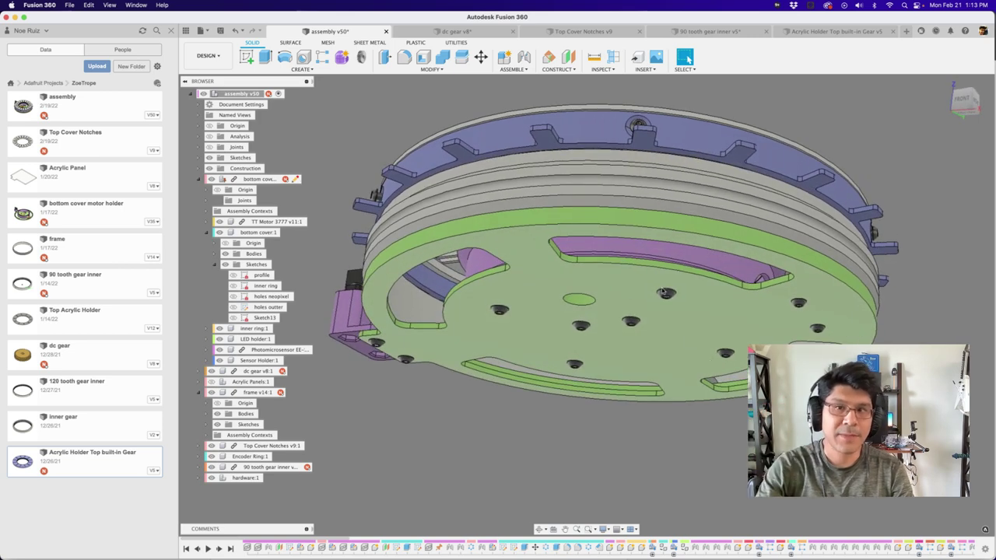
scroll(413, 328, up, 10)
scroll(448, 340, down, 8)
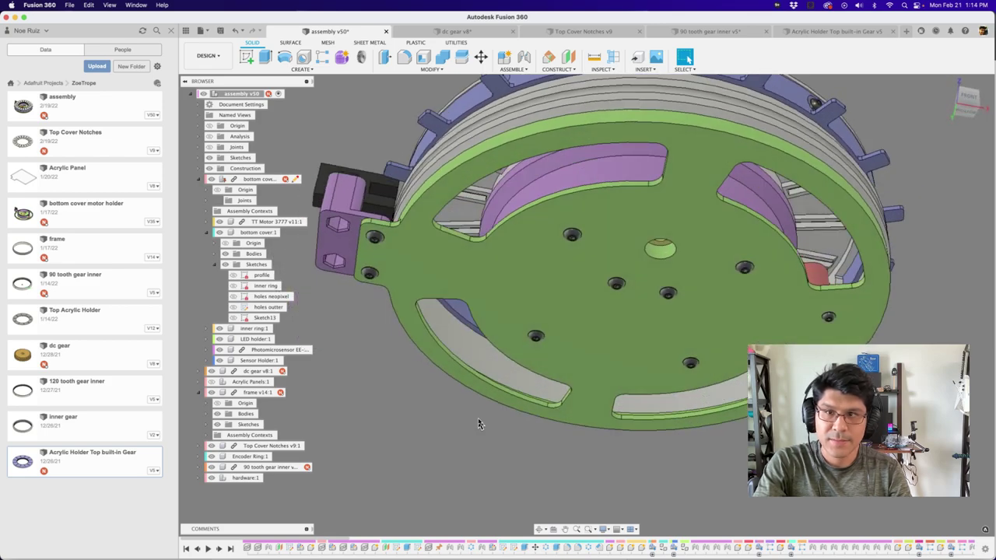
shift+middle_drag(478, 424, 541, 186)
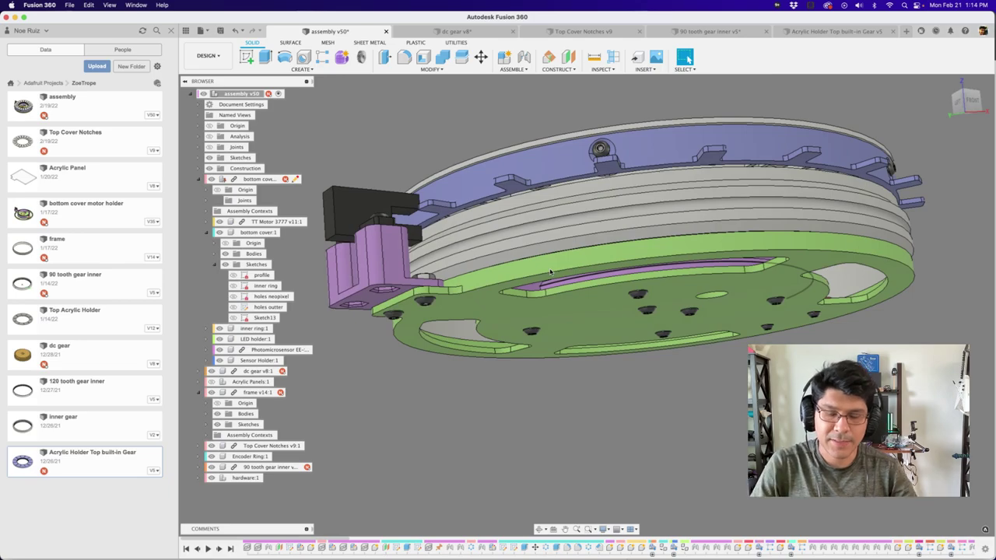
shift+middle_drag(484, 169, 661, 233)
shift+middle_drag(537, 187, 667, 165)
shift+middle_drag(631, 70, 787, 225)
scroll(787, 226, down, 2)
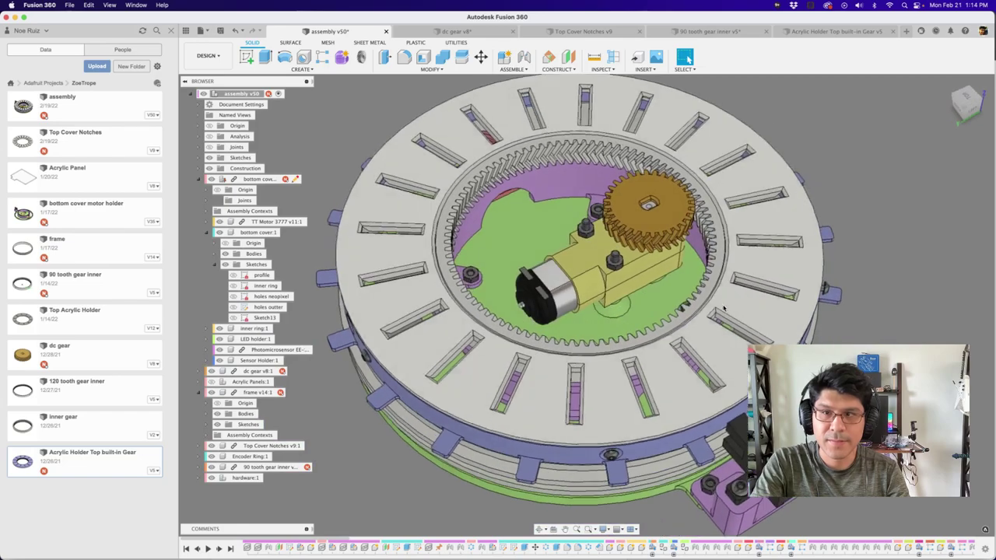
Turn on the section analysis and examine the cut through the top cover, inner ring and meshing gears.
scroll(344, 180, up, 3)
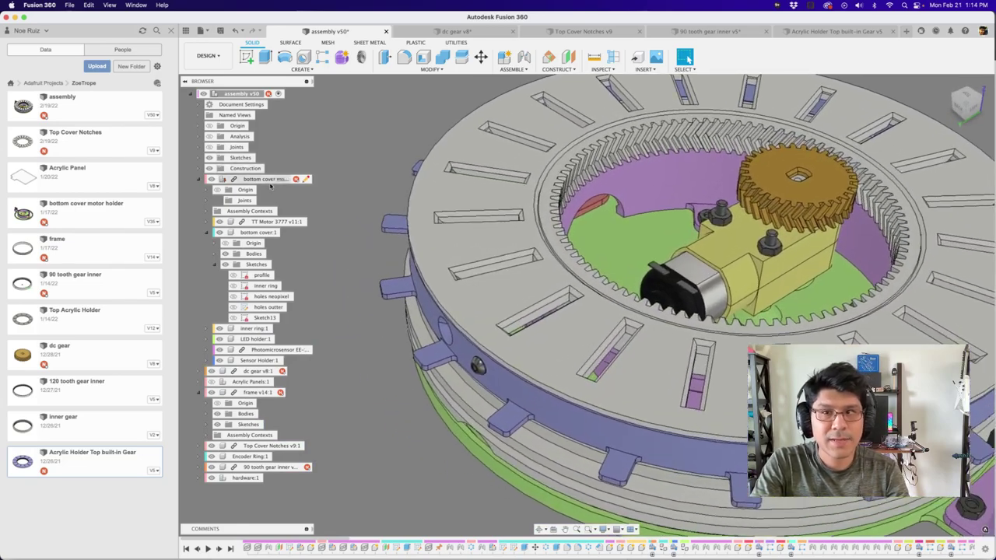
click(209, 137)
shift+middle_drag(616, 344, 539, 333)
scroll(538, 332, up, 5)
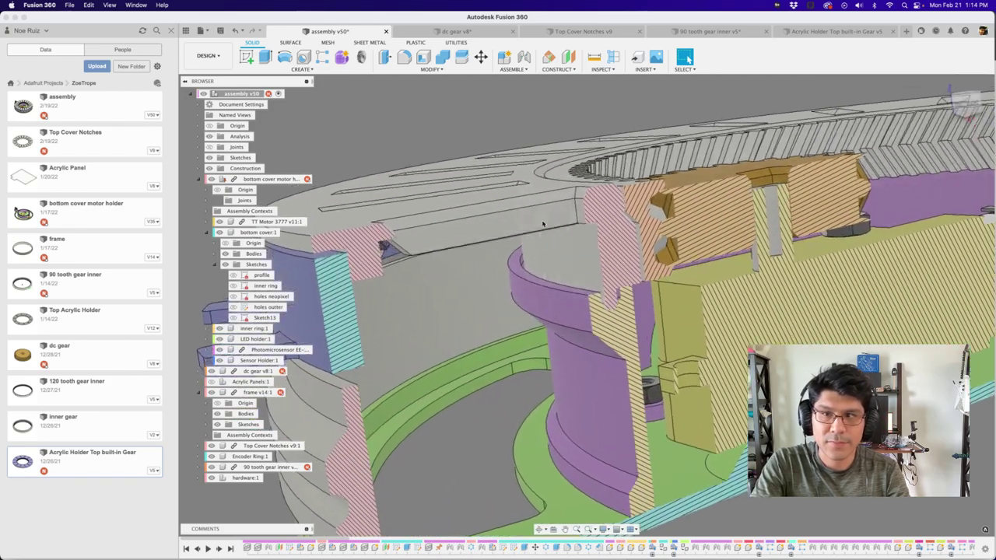
shift+middle_drag(567, 248, 373, 208)
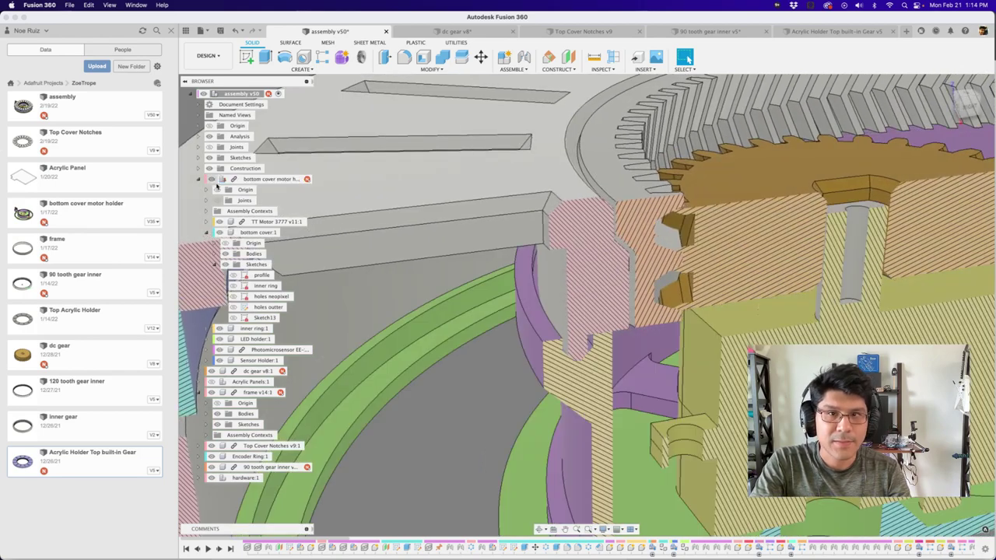
Hide the Top Cover Notches and 90 tooth gear inner components and turn off the section analysis.
shift+middle_drag(217, 187, 216, 432)
click(211, 446)
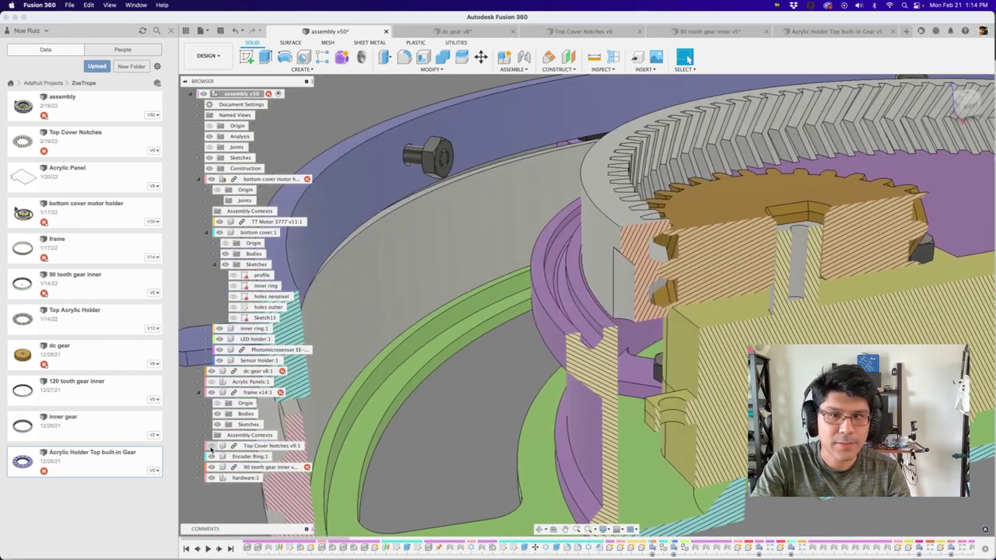
mouse_move(534, 332)
shift+middle_down()
mouse_move(233, 115)
mouse_move(261, 183)
mouse_move(381, 294)
shift+middle_up()
click(208, 136)
click(211, 467)
Measure the distance from the inner ring's top face to the bottom cover's face, and clear the selection.
scroll(523, 290, up, 8)
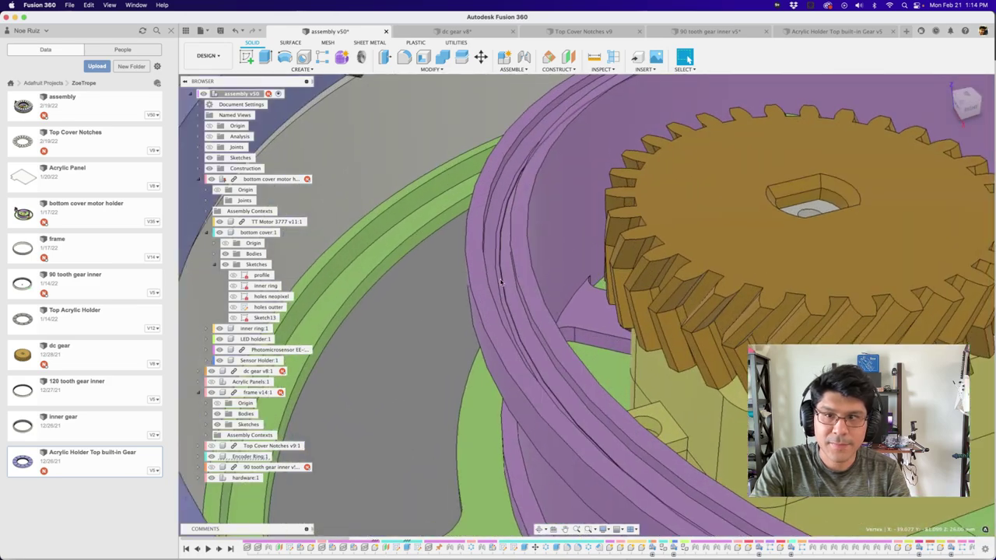
scroll(523, 289, down, 8)
shift+middle_drag(522, 288, 498, 329)
click(498, 330)
shift+click(493, 378)
scroll(494, 378, down, 5)
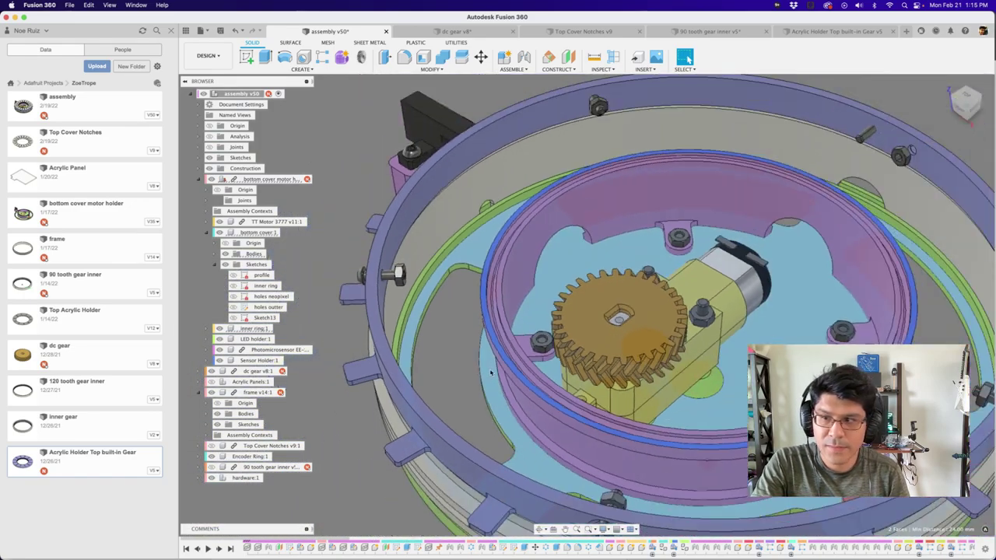
click(337, 461)
shift+middle_drag(389, 444, 374, 395)
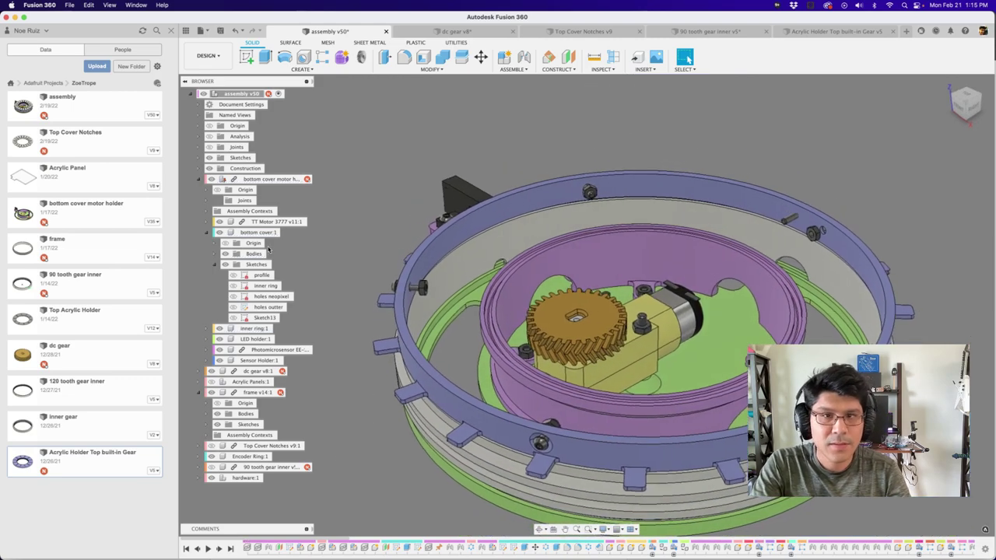
Measure the distance between the two edges of the groove on top of the inner ring.
scroll(533, 264, up, 8)
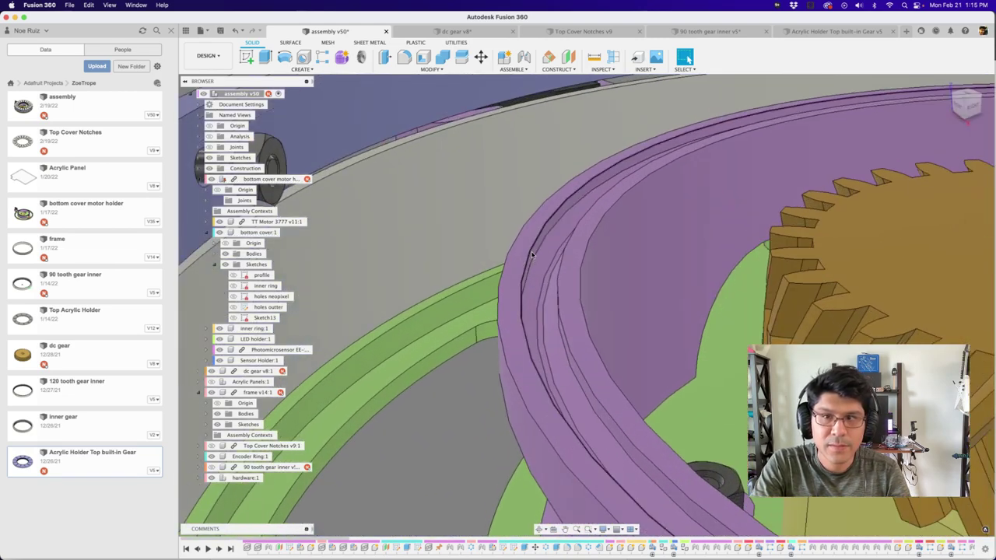
click(532, 254)
shift+middle_drag(532, 253, 547, 253)
scroll(603, 314, down, 10)
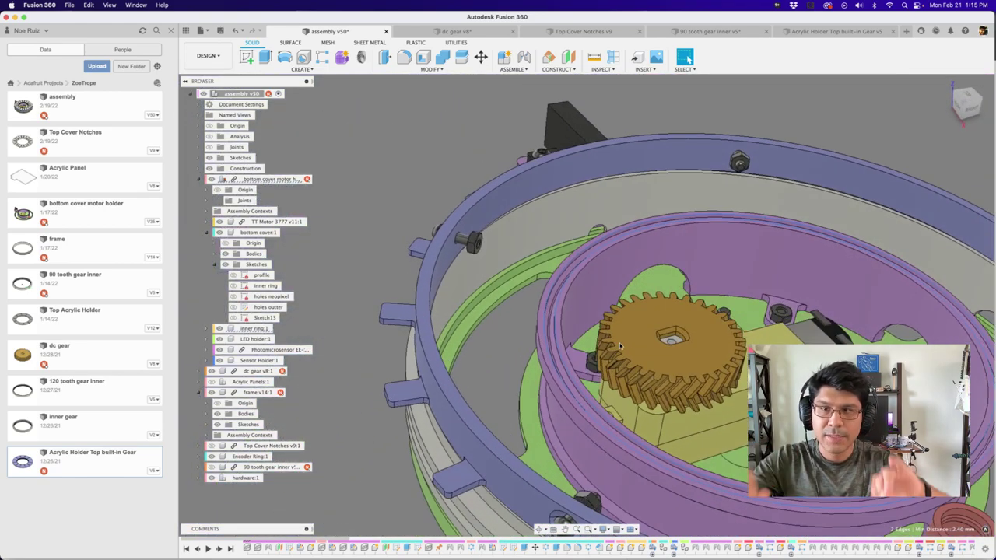
Measure the minimum distance between two faces of the inner ring's groove.
scroll(420, 225, up, 6)
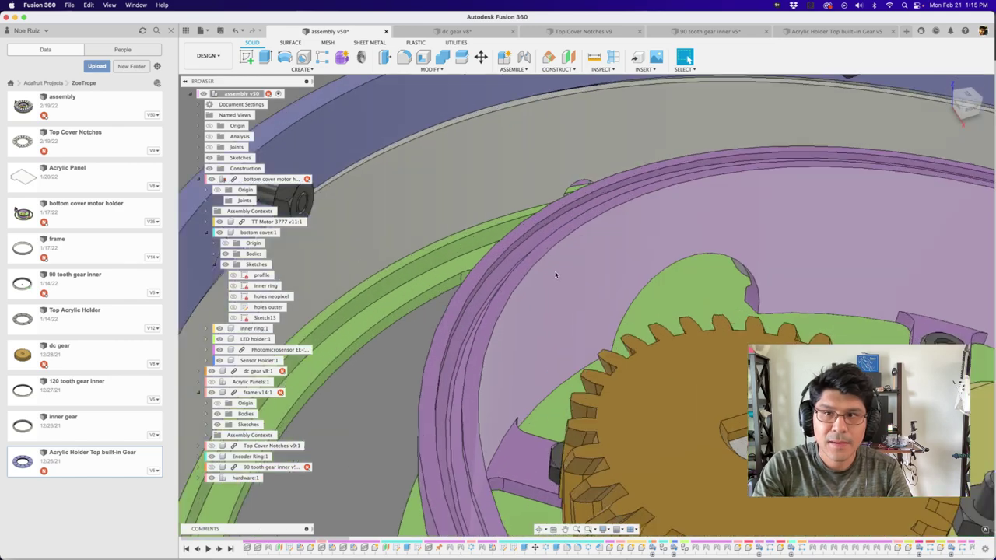
click(482, 272)
shift+middle_drag(483, 272, 450, 305)
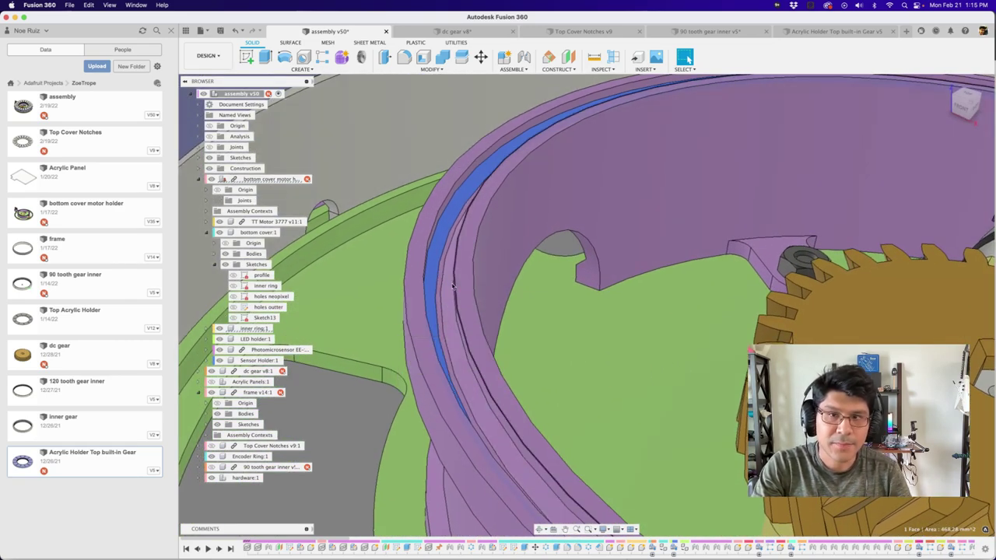
scroll(448, 291, down, 10)
shift+middle_drag(440, 266, 443, 272)
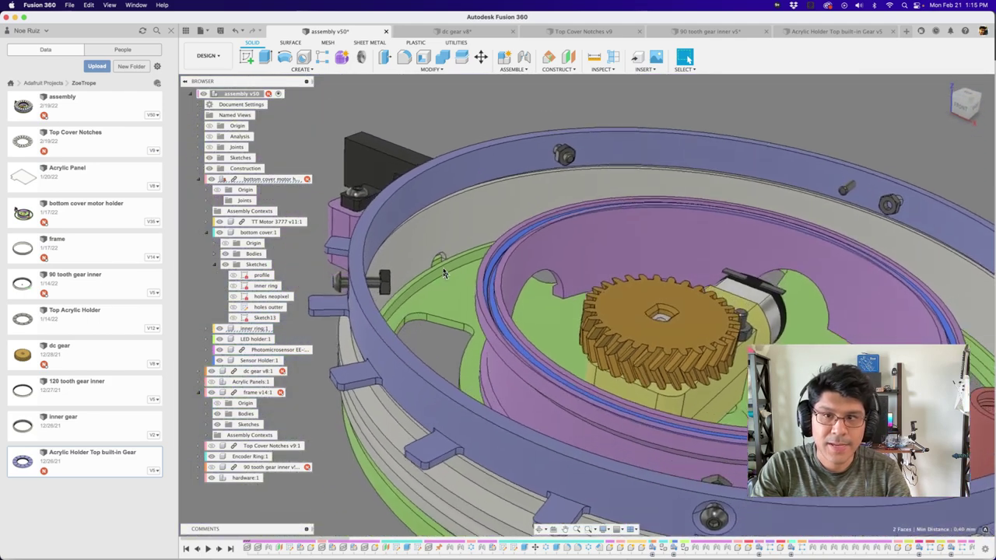
Hide the frame, encoder ring and hardware, and show the Top Cover Notches and 90 tooth gear inner components.
scroll(444, 272, down, 3)
scroll(364, 240, down, 3)
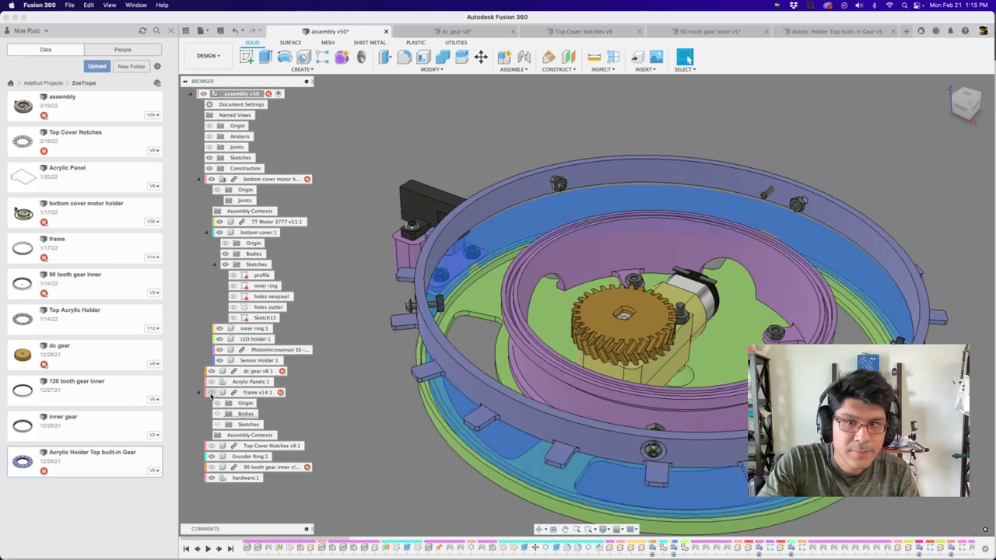
shift+middle_drag(296, 360, 330, 388)
double_click(222, 180)
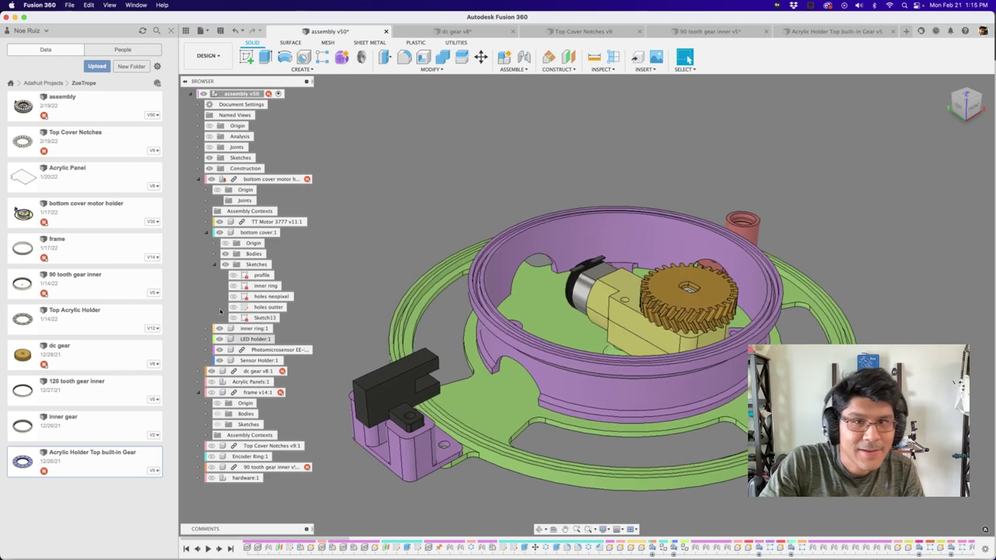
click(211, 445)
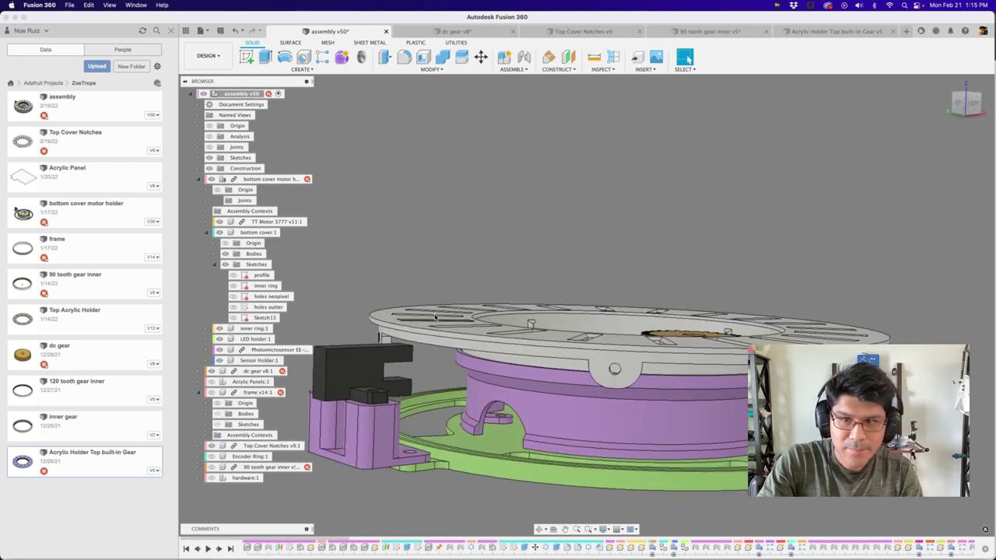
shift+middle_drag(453, 313, 502, 298)
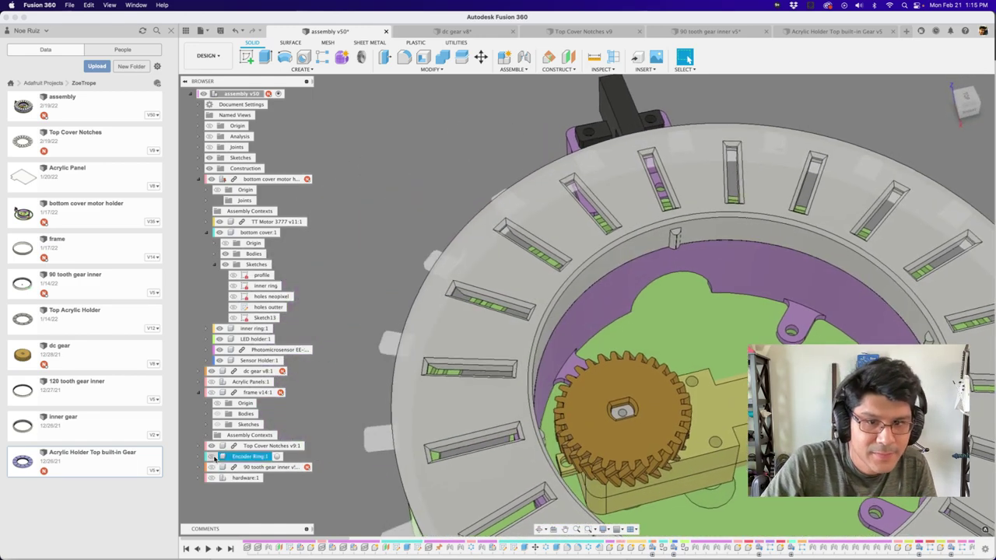
click(211, 467)
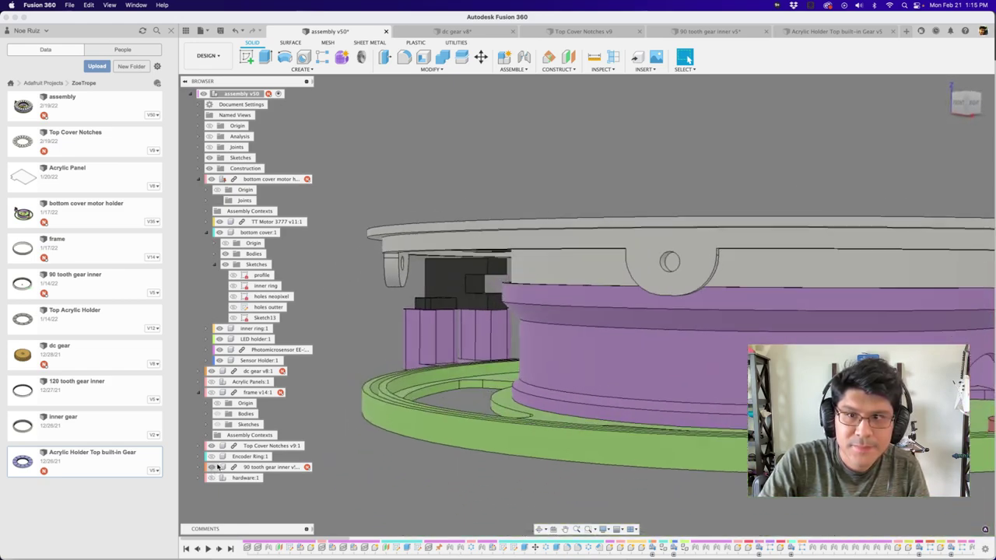
Turn on the section analysis and examine how the top cover's lip sits in the inner ring's groove.
click(208, 136)
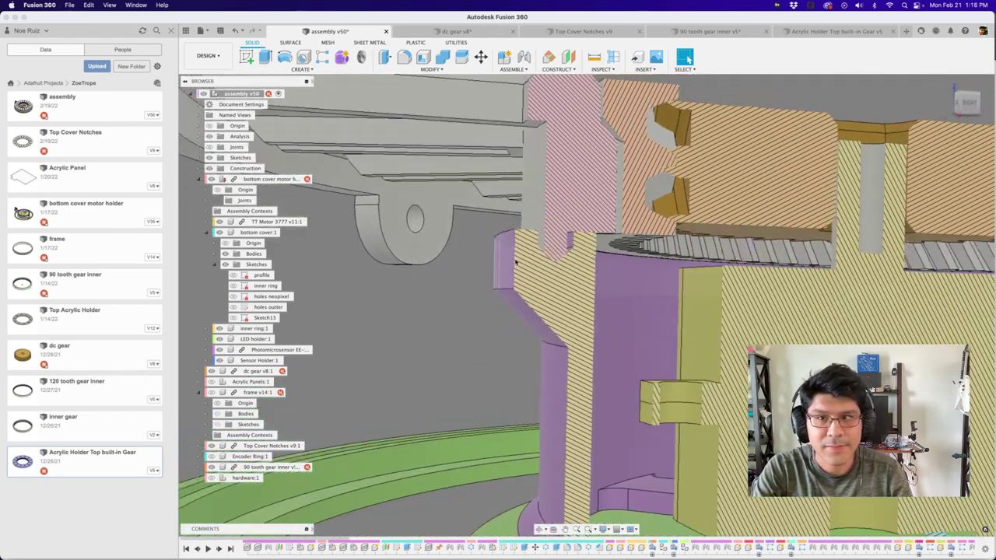
scroll(512, 261, up, 3)
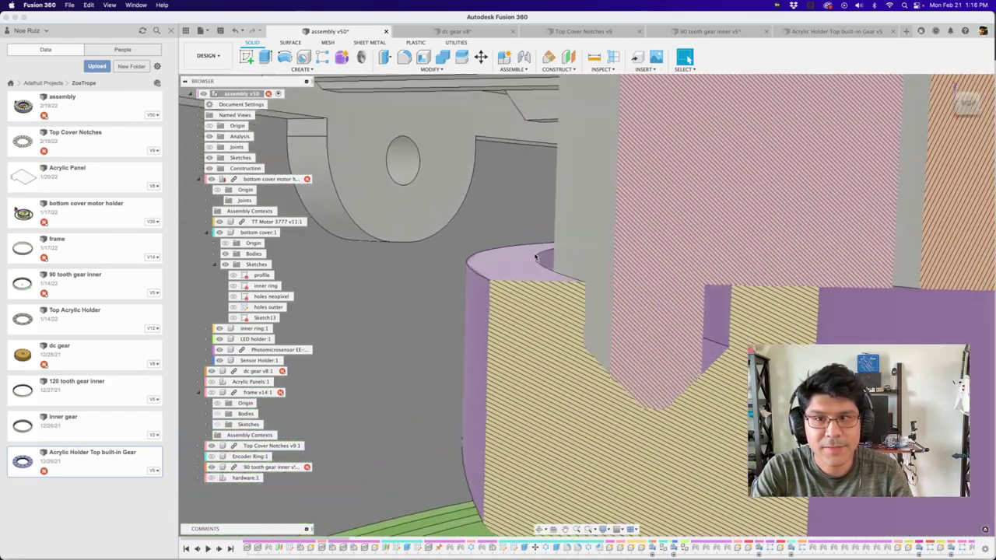
scroll(567, 263, down, 5)
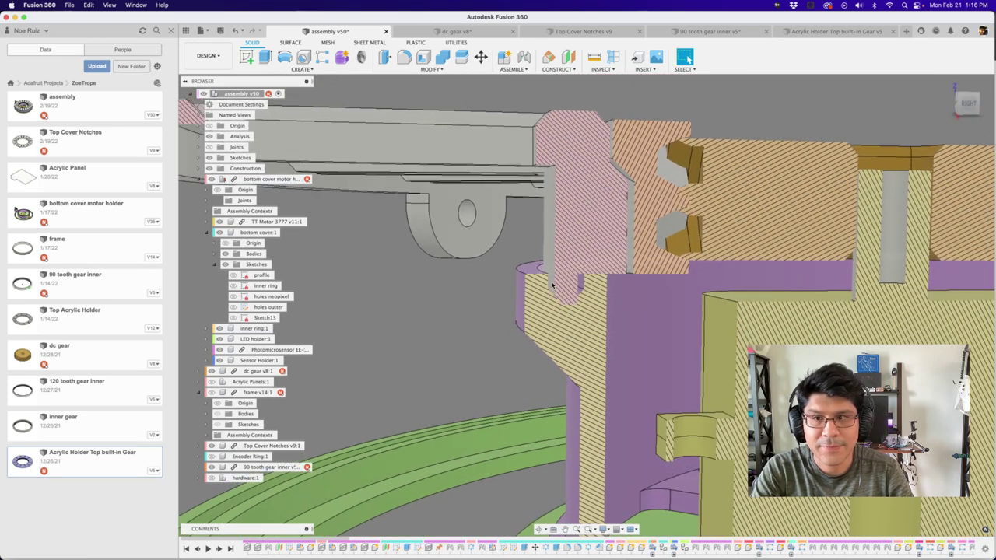
shift+middle_drag(552, 286, 589, 332)
scroll(524, 330, up, 4)
scroll(527, 320, down, 4)
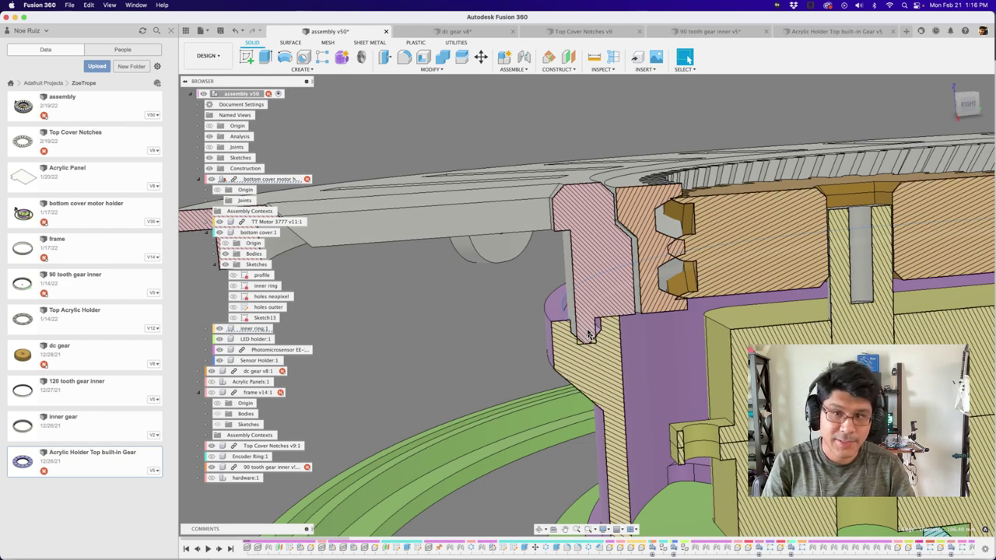
Inspect the sectioned top cover, gears, motor and bottom cover from the side and from underneath.
shift+middle_drag(425, 323, 552, 321)
scroll(552, 320, down, 3)
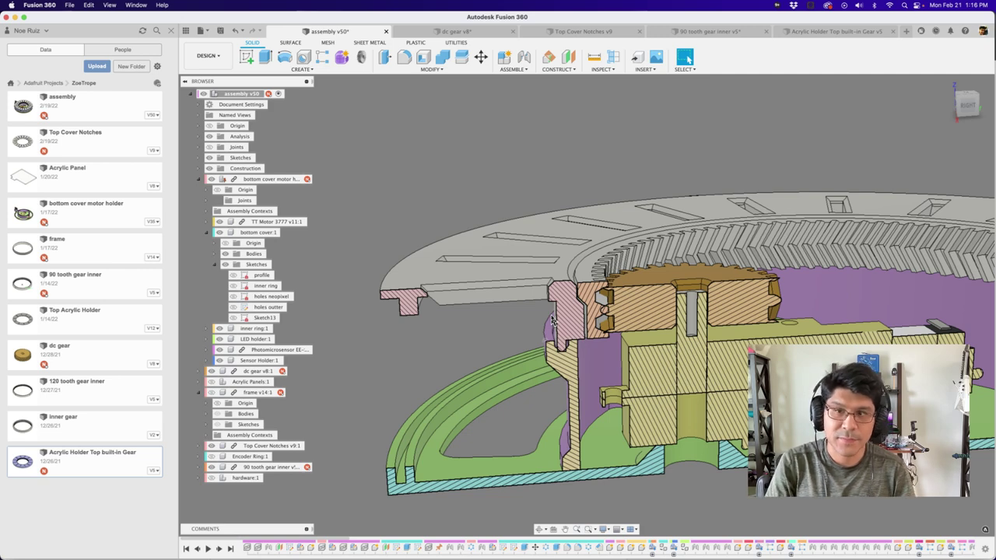
scroll(487, 339, up, 10)
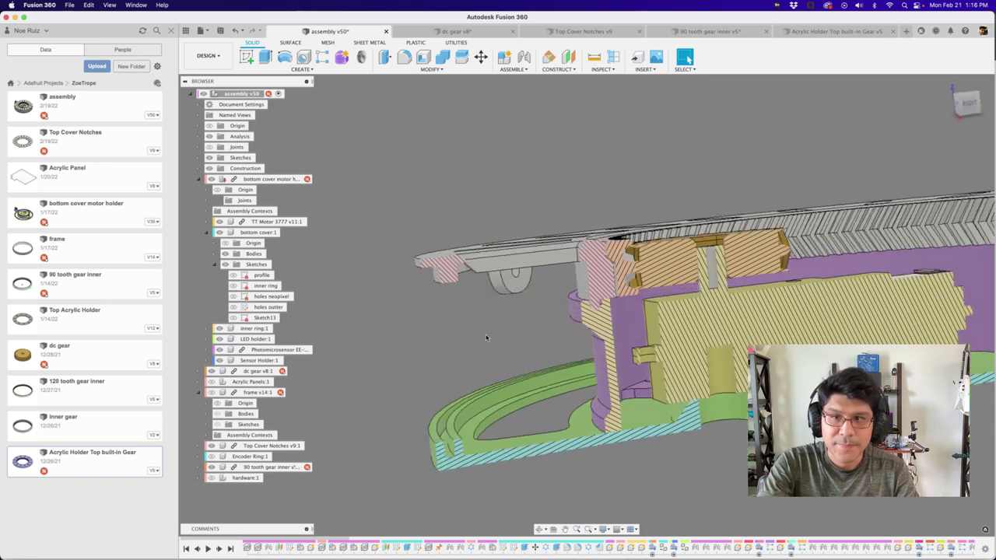
scroll(486, 340, up, 10)
shift+middle_drag(488, 333, 239, 191)
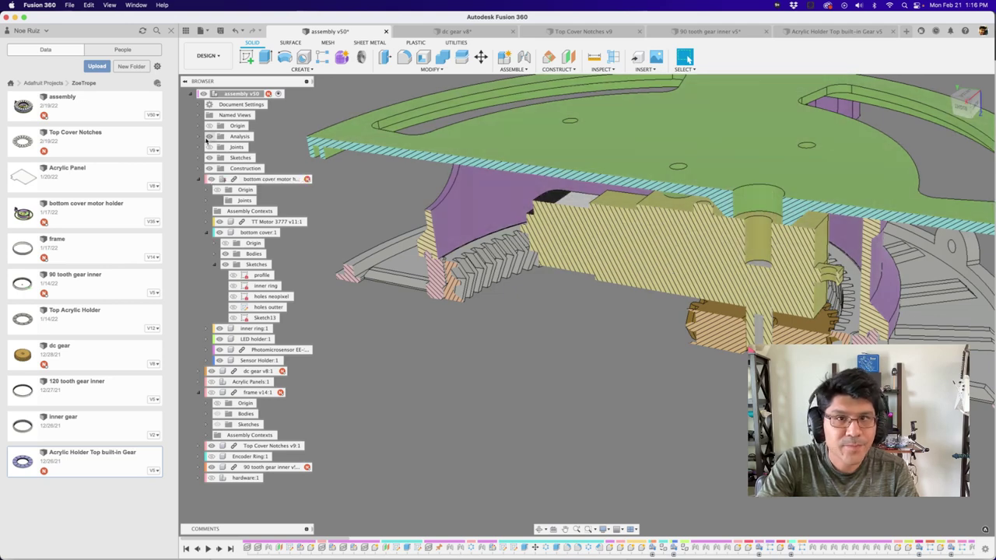
Turn off the section analysis, hide the bottom cover motor holder and inspect the ridge under the top cover.
click(209, 136)
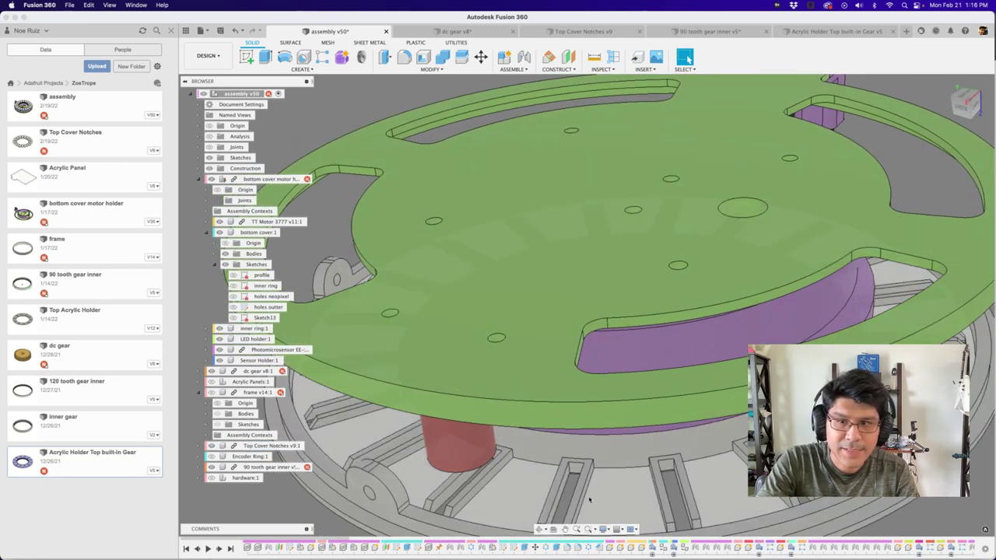
click(544, 345)
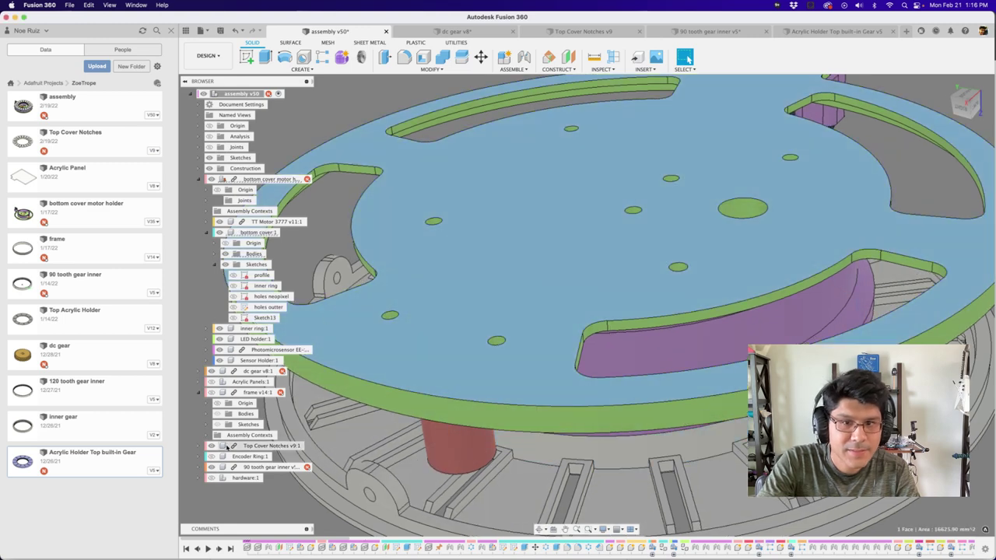
click(215, 179)
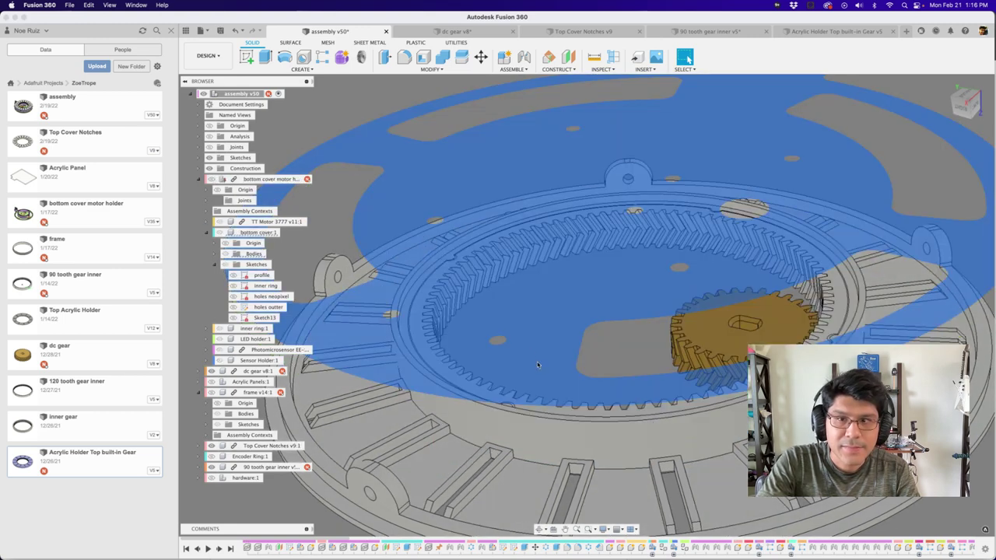
scroll(530, 354, up, 10)
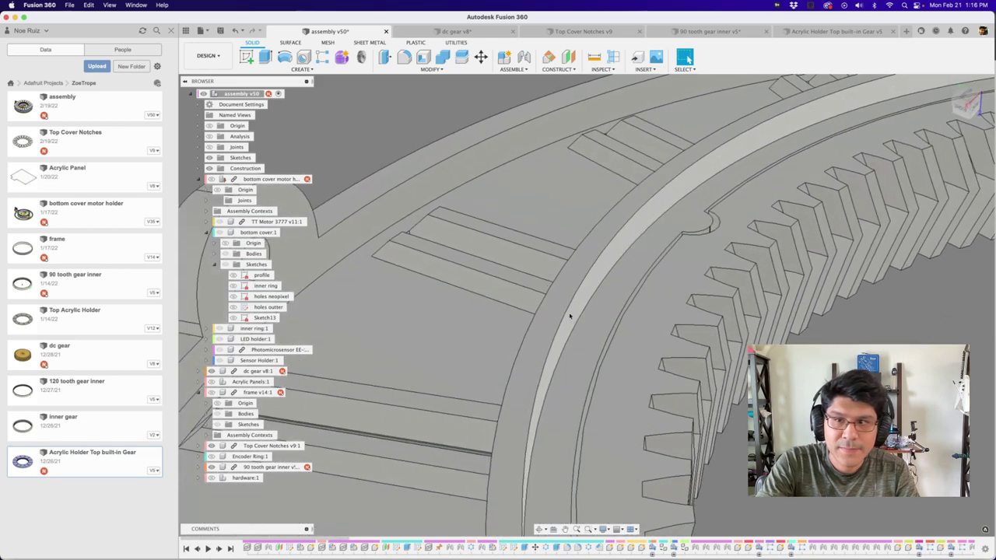
Examine the underside of the top cover and select its ring-shaped ridge face around the gear.
click(577, 296)
scroll(577, 299, down, 8)
click(465, 189)
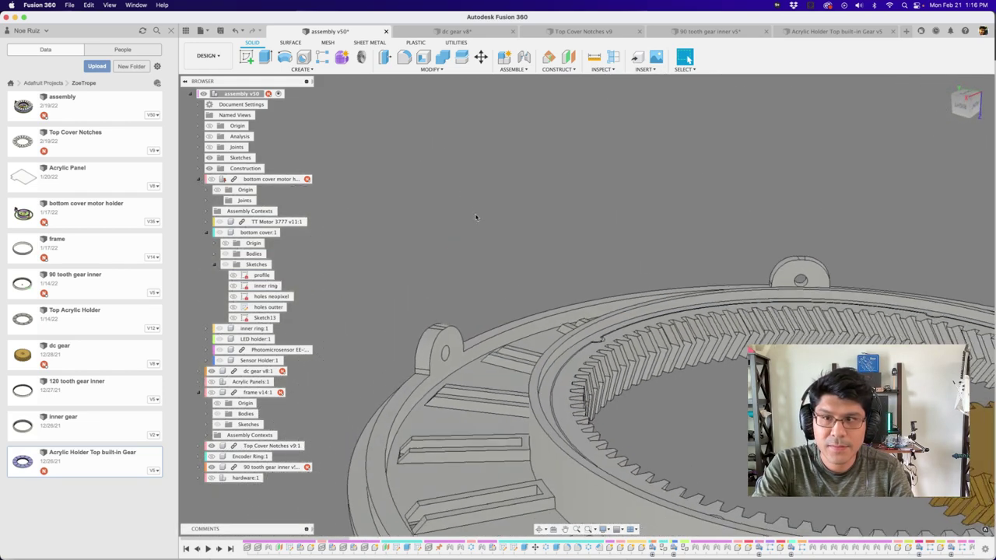
scroll(559, 360, up, 4)
scroll(559, 360, up, 2)
click(516, 327)
shift+middle_drag(516, 327, 203, 200)
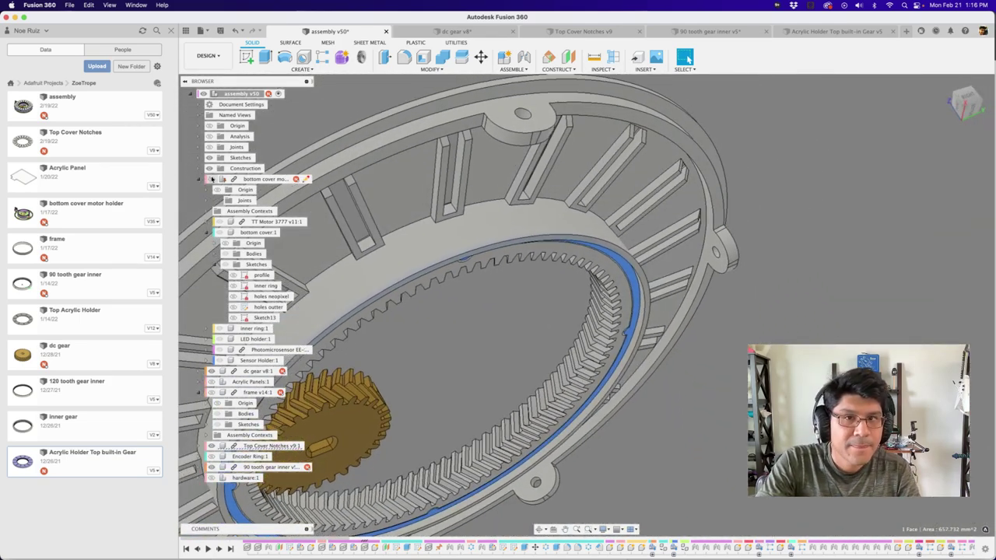
Show the bottom cover motor holder, turn the section analysis on and examine the ridge in the inner ring's groove from the right view.
click(211, 179)
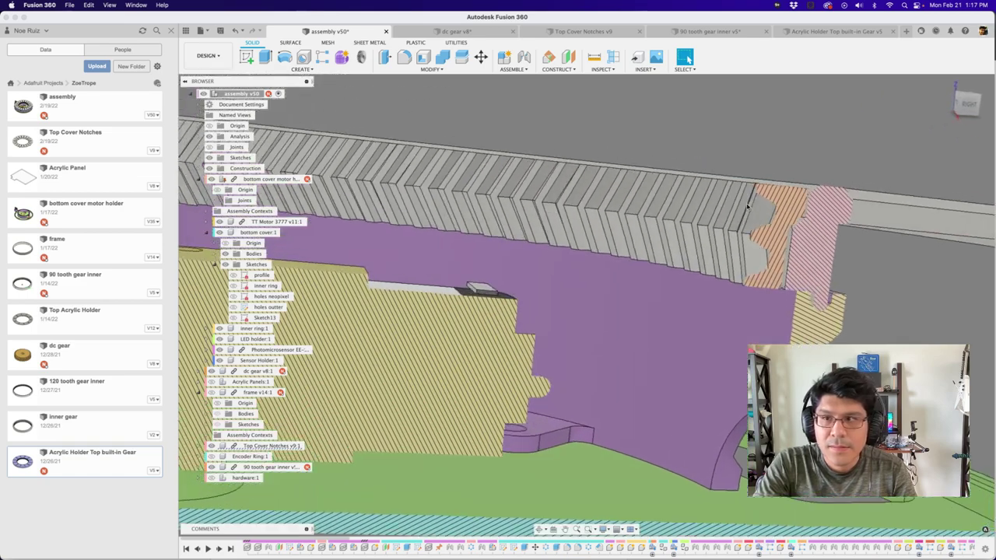
click(966, 103)
scroll(750, 245, up, 5)
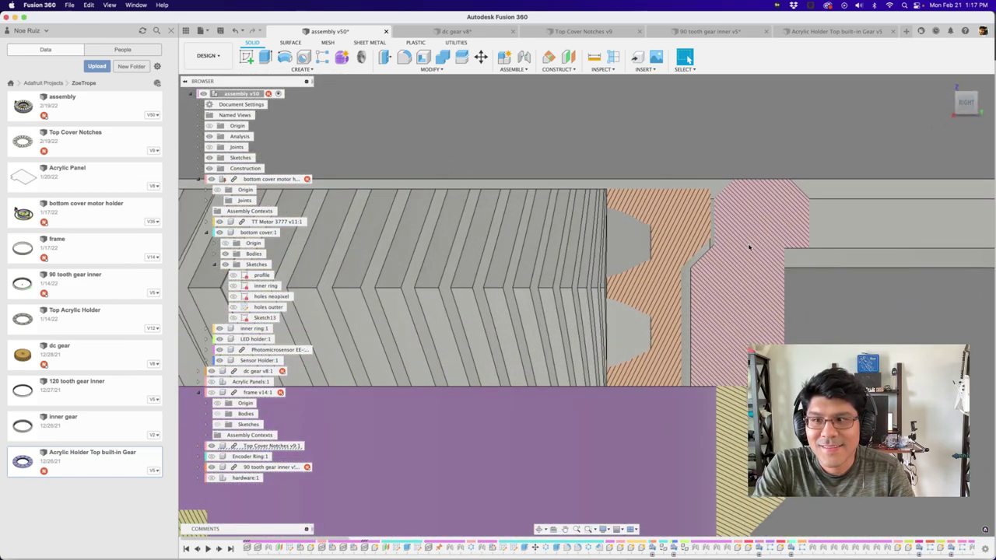
scroll(733, 392, up, 5)
shift+middle_drag(743, 389, 689, 276)
shift+middle_drag(725, 227, 683, 242)
scroll(678, 245, up, 4)
scroll(682, 246, down, 3)
scroll(686, 263, down, 3)
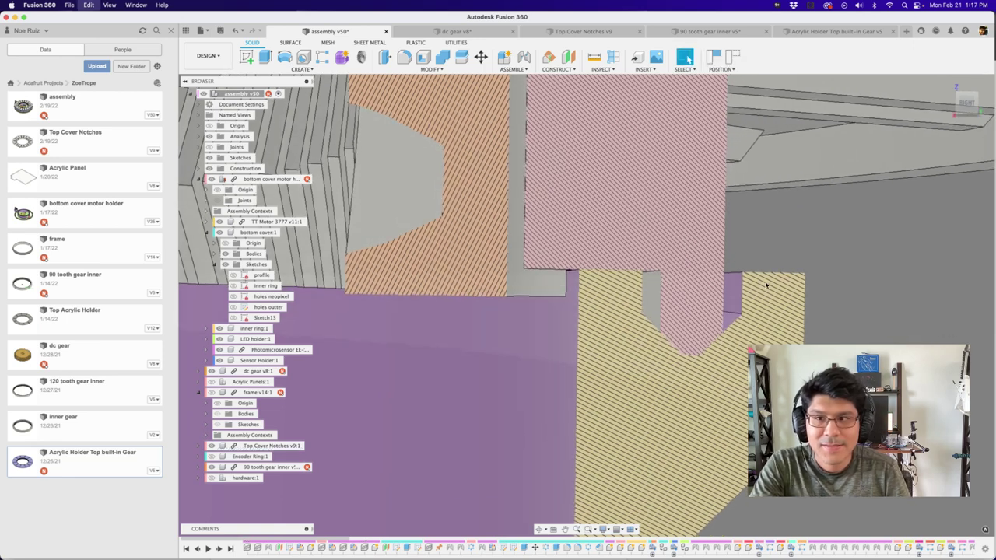
Examine the sectioned inner ring groove, top cover lip and 90 tooth gear up close and within the whole assembly.
scroll(672, 305, down, 5)
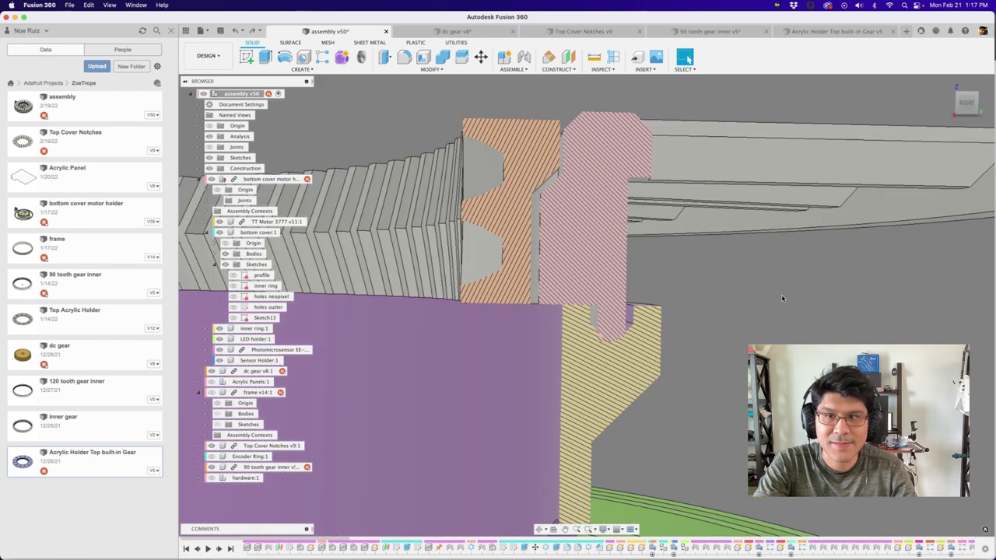
scroll(782, 298, down, 5)
shift+middle_drag(772, 302, 745, 347)
scroll(751, 299, up, 10)
click(709, 293)
click(732, 404)
scroll(745, 346, down, 5)
click(735, 350)
scroll(723, 334, down, 6)
shift+middle_drag(623, 299, 628, 367)
scroll(629, 366, up, 5)
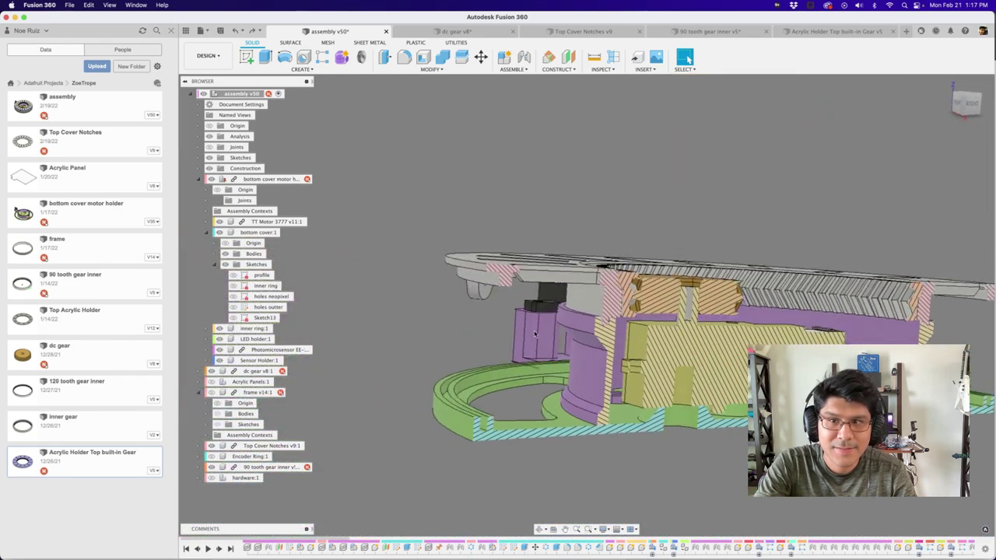
Inspect how the motor, dc gear and sensor holder sit in the sectioned assembly from several angles.
scroll(536, 332, down, 4)
shift+scroll(537, 332, down, 5)
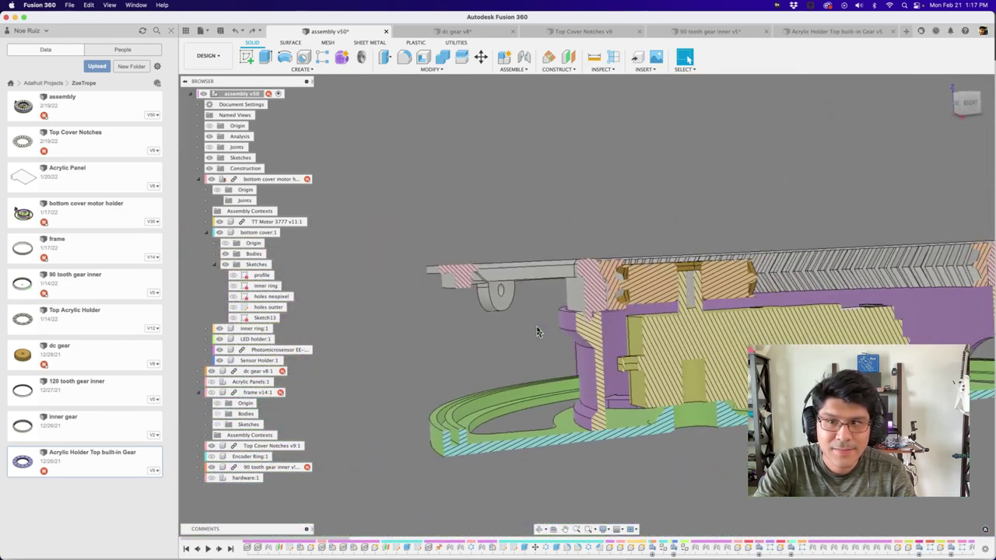
shift+middle_drag(537, 332, 495, 341)
scroll(540, 351, up, 5)
scroll(522, 380, down, 5)
scroll(499, 349, up, 4)
scroll(499, 349, down, 4)
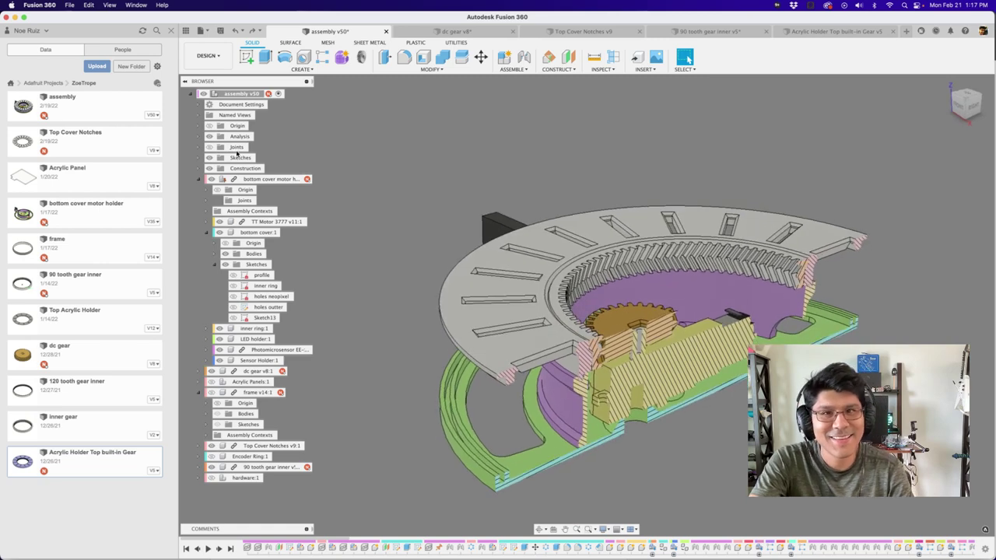
Toggle the section analysis off and on to compare the whole and cut assembly, and inspect the cut parts again.
click(209, 136)
click(209, 137)
click(208, 136)
click(209, 136)
scroll(520, 385, up, 5)
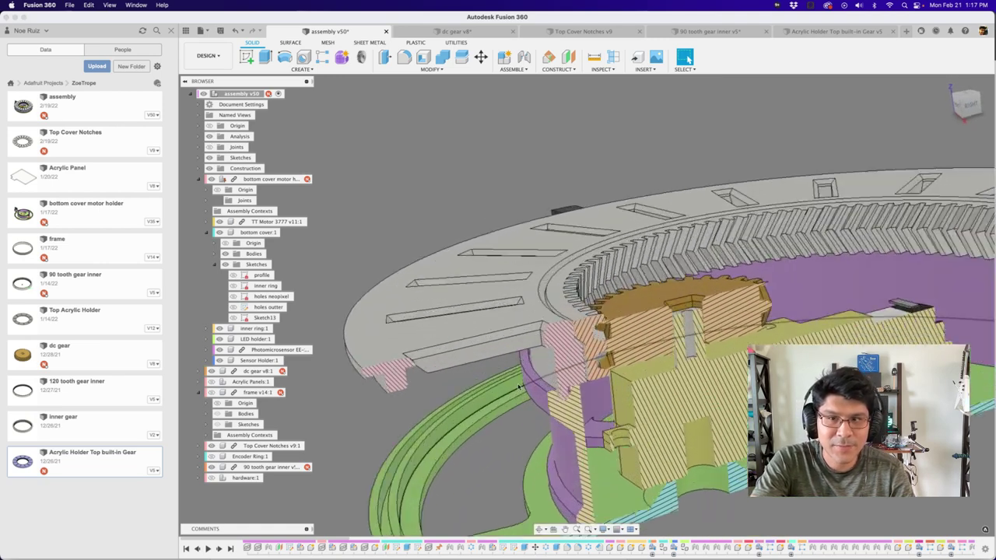
scroll(554, 340, up, 3)
scroll(541, 340, down, 5)
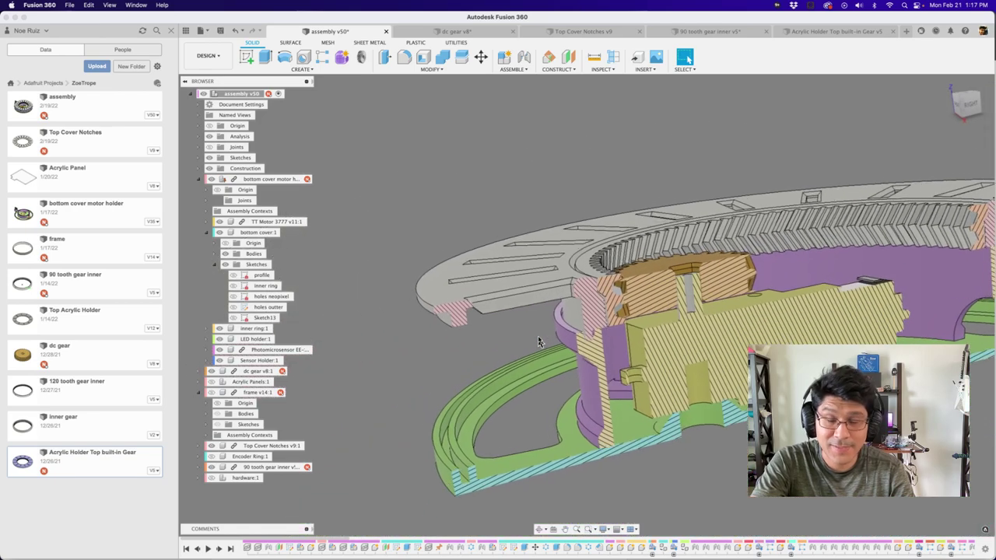
scroll(538, 342, down, 4)
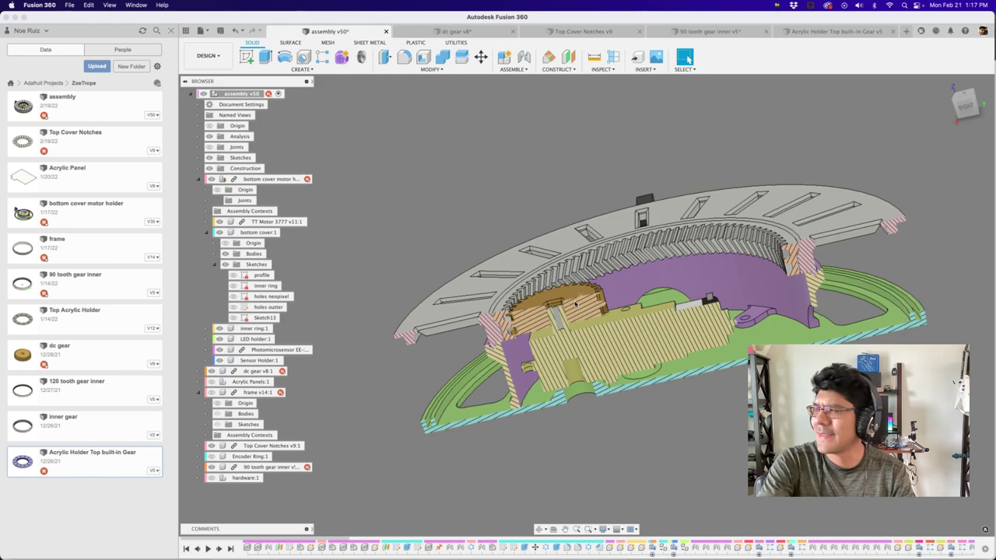
scroll(514, 193, down, 3)
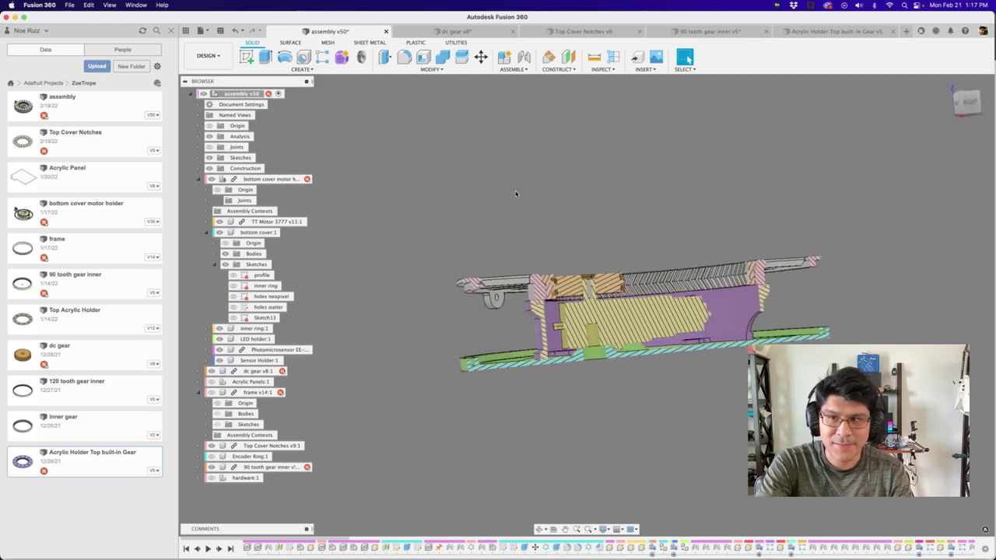
shift+scroll(515, 194, down, 5)
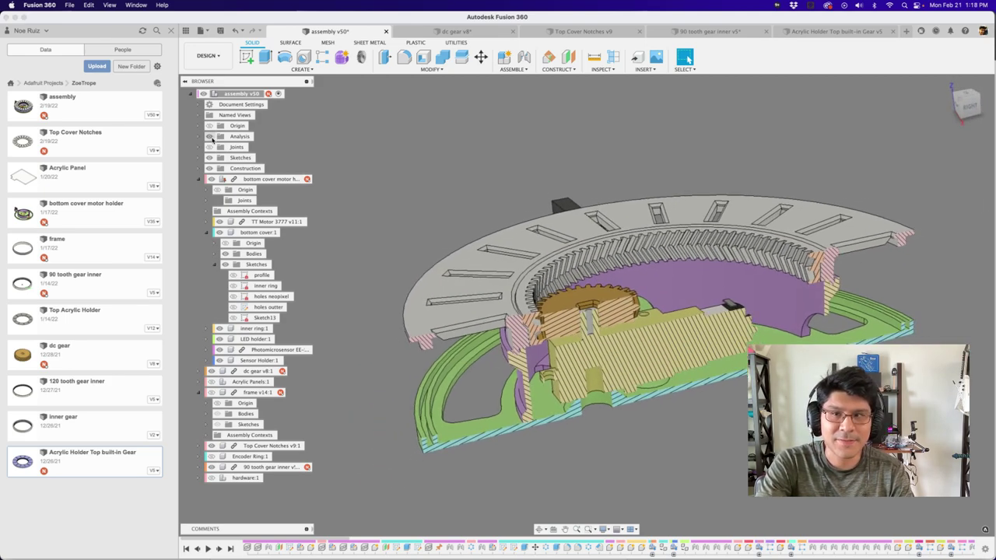
Turn off the section analysis and look around the complete assembly to the photo interrupter on its holder.
click(209, 137)
shift+scroll(382, 180, up, 4)
shift+scroll(382, 179, down, 3)
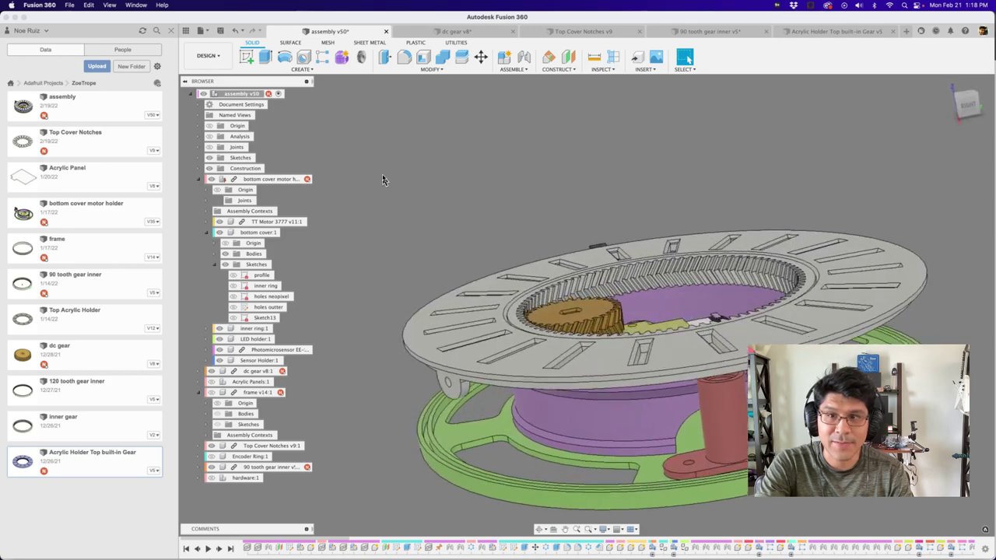
shift+scroll(384, 179, left, 5)
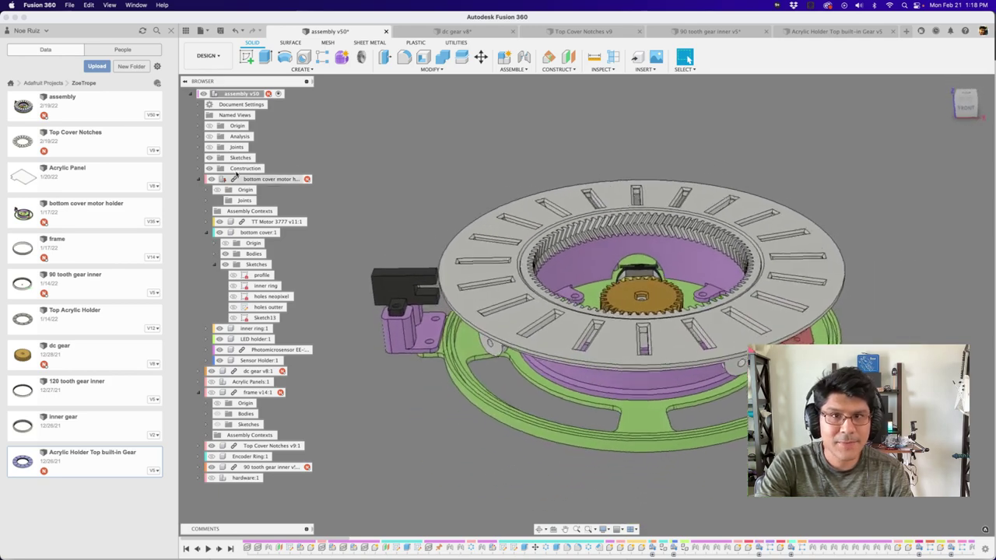
shift+scroll(338, 204, left, 3)
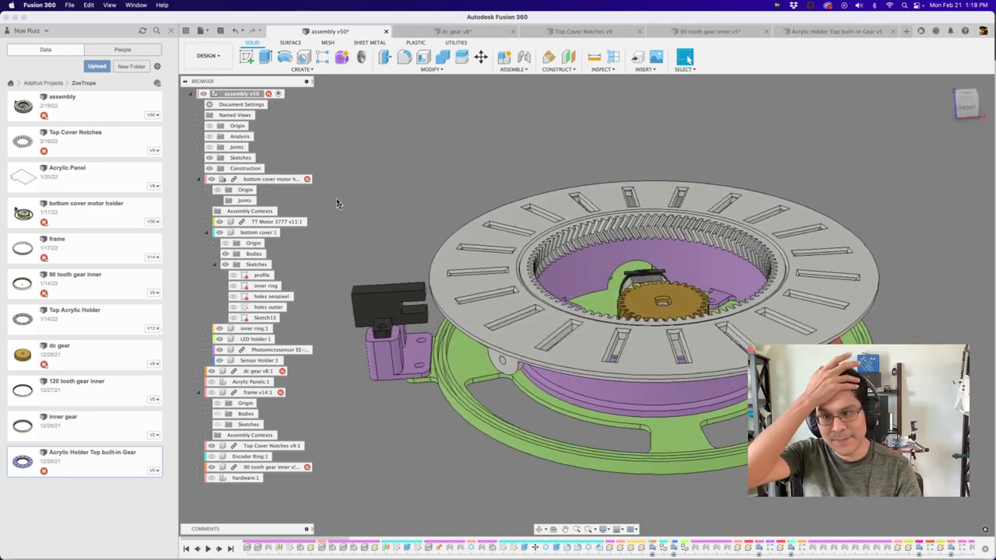
shift+scroll(336, 204, left, 5)
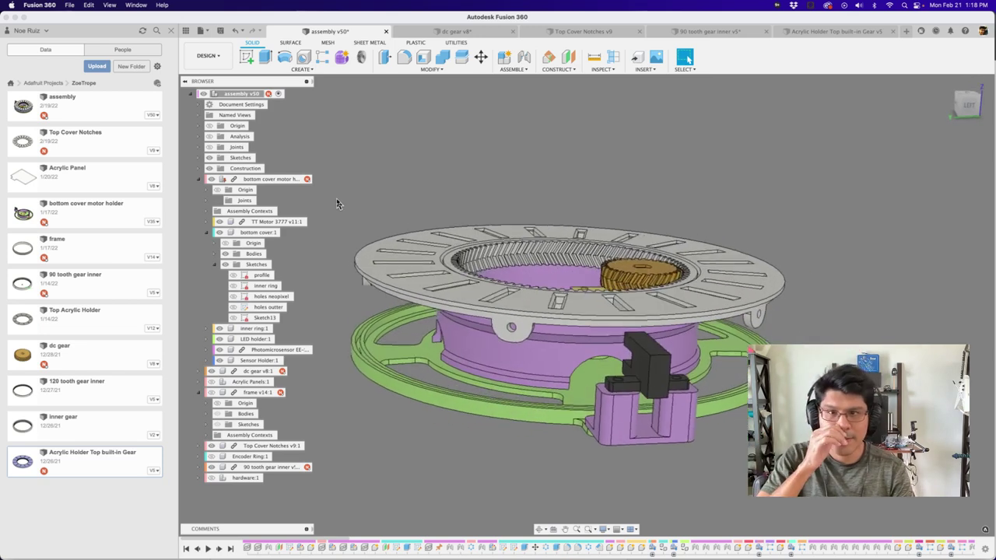
shift+scroll(336, 204, left, 2)
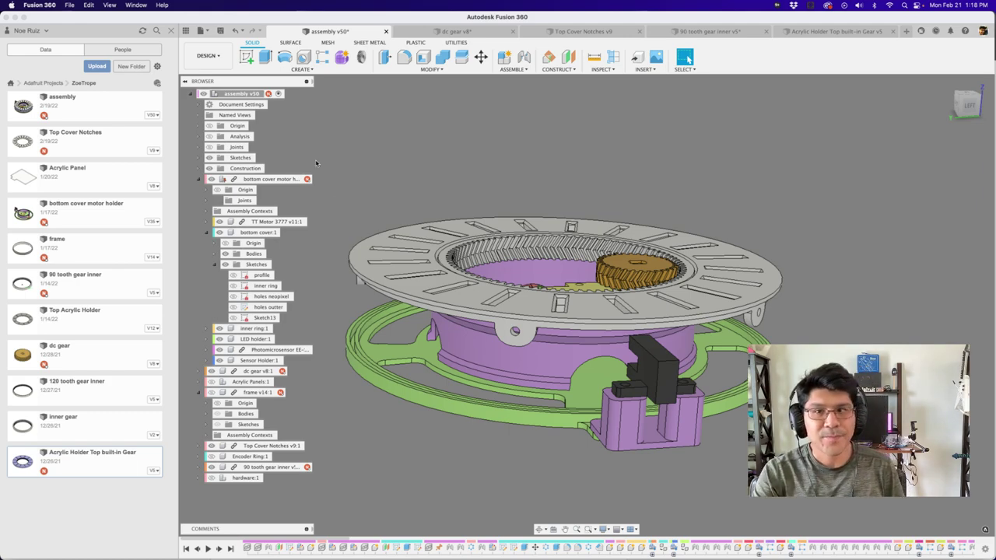
Open the assembly's Parameters dialog to check its model parameters, and close it without changes.
shift+scroll(359, 134, up, 10)
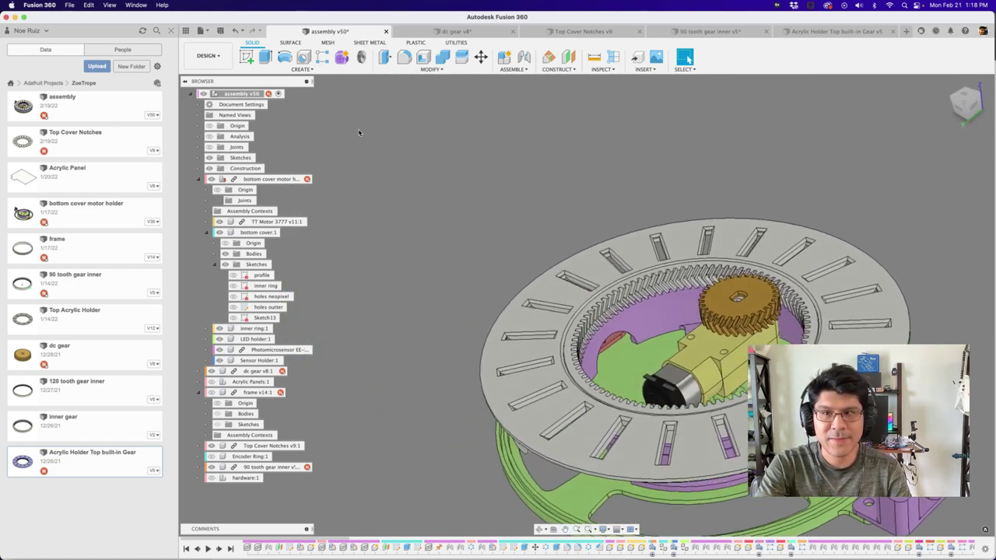
shift+scroll(359, 134, down, 2)
key(p)
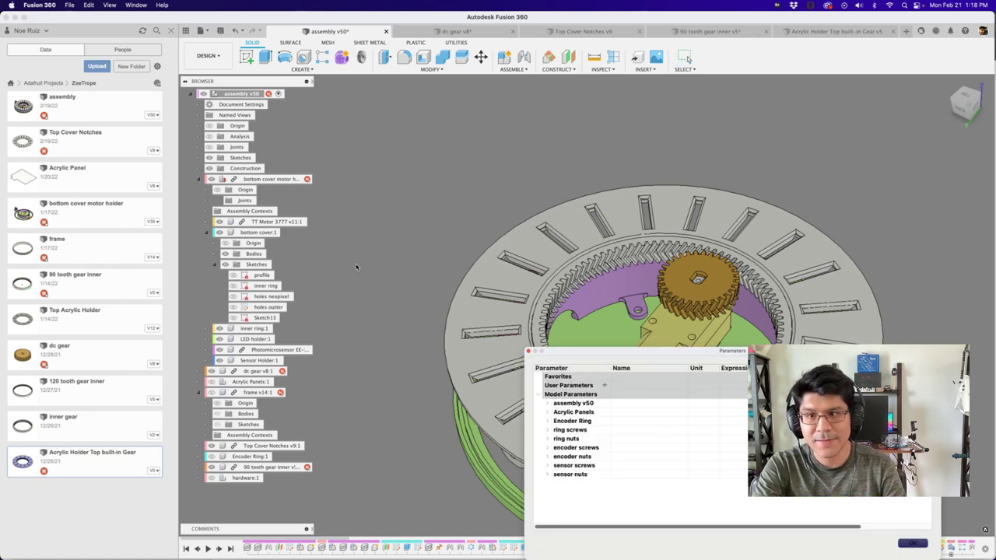
click(923, 544)
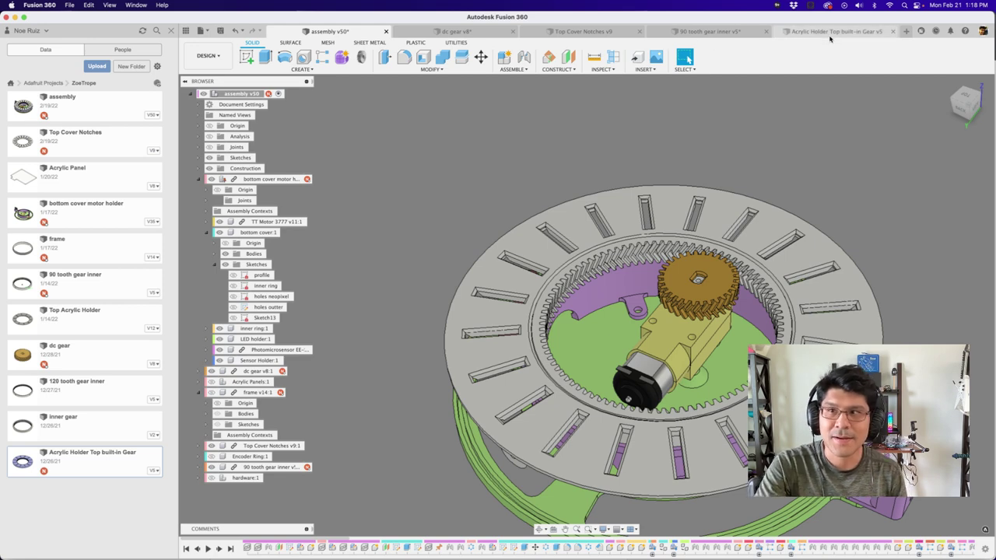
Examine the notched top cover, the herringbone gears and the motor from above and from the sensor side.
scroll(573, 147, up, 3)
shift+scroll(558, 139, down, 4)
scroll(556, 136, down, 5)
shift+scroll(556, 139, down, 3)
shift+scroll(555, 140, down, 3)
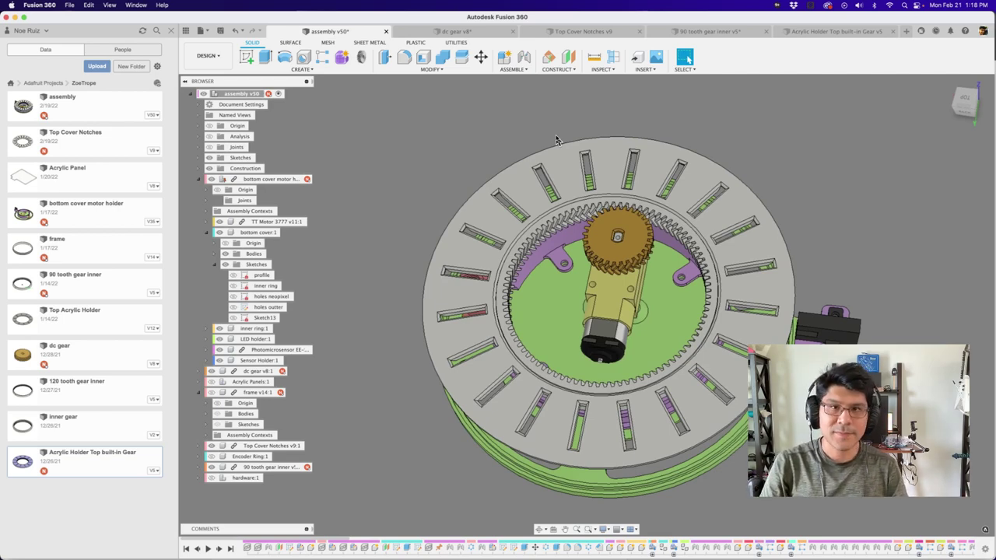
shift+scroll(556, 140, up, 8)
shift+scroll(555, 140, down, 10)
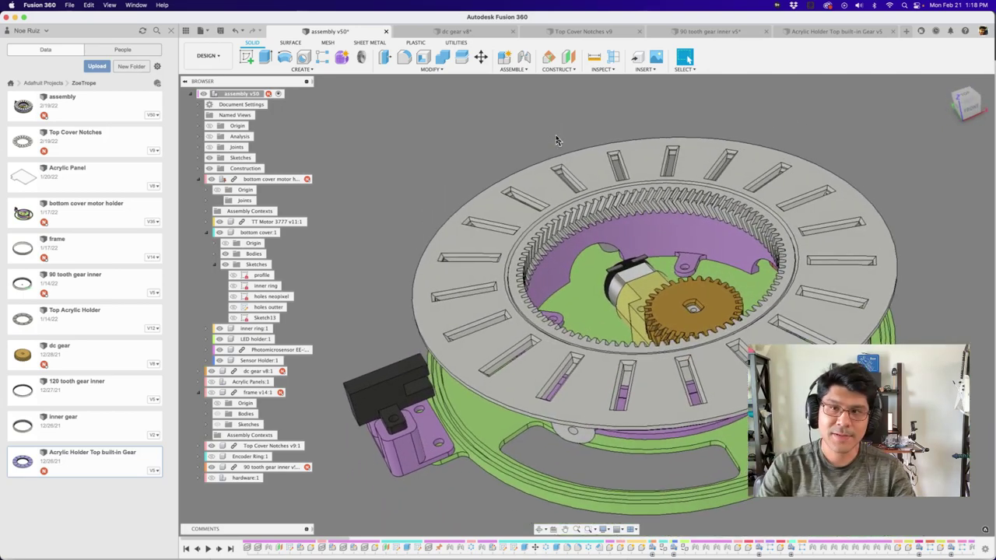
scroll(477, 224, up, 3)
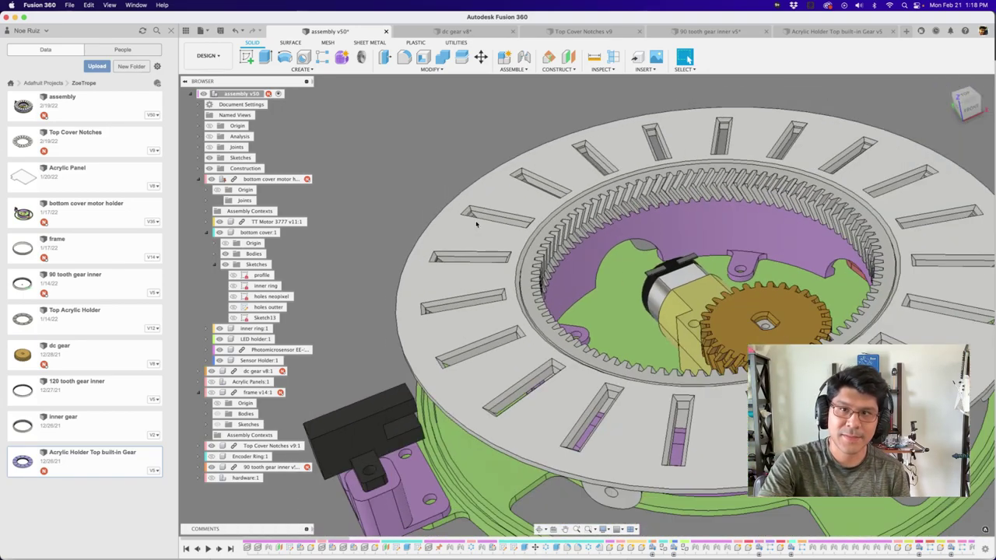
scroll(477, 224, down, 5)
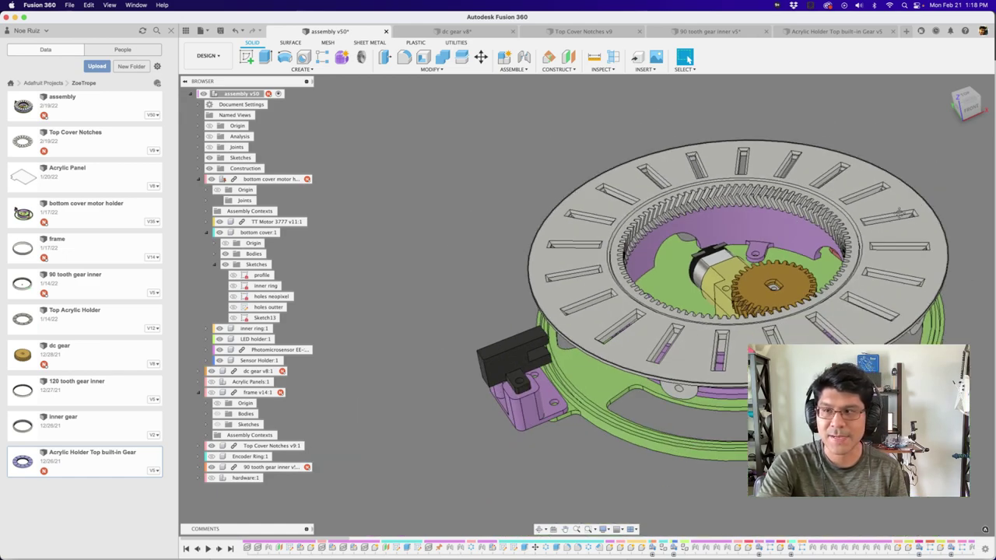
View the assembly straight from the top, and tilt it to show the gear meshing with the ring.
middle_drag(870, 219, 806, 229)
click(965, 95)
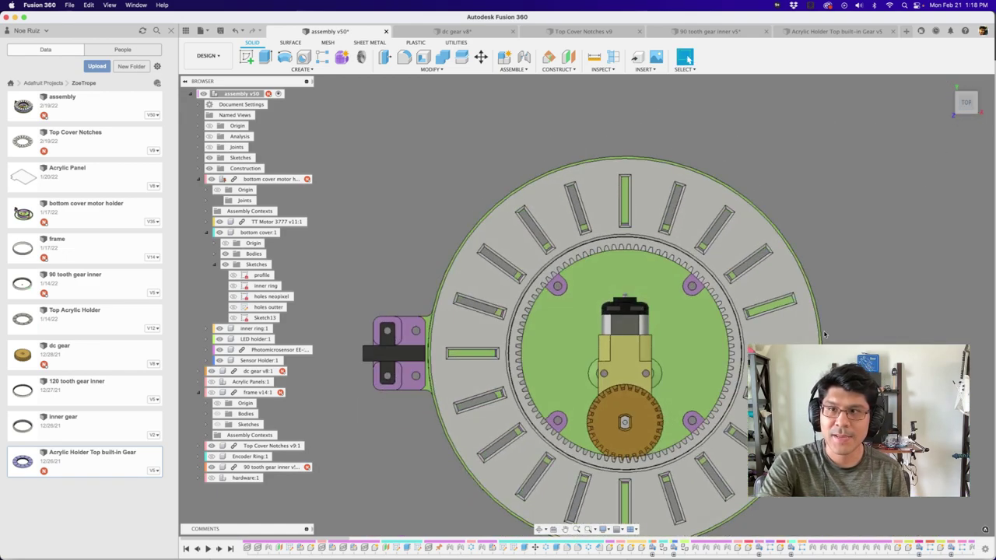
scroll(724, 298, up, 2)
scroll(724, 298, down, 2)
shift+middle_drag(724, 297, 593, 357)
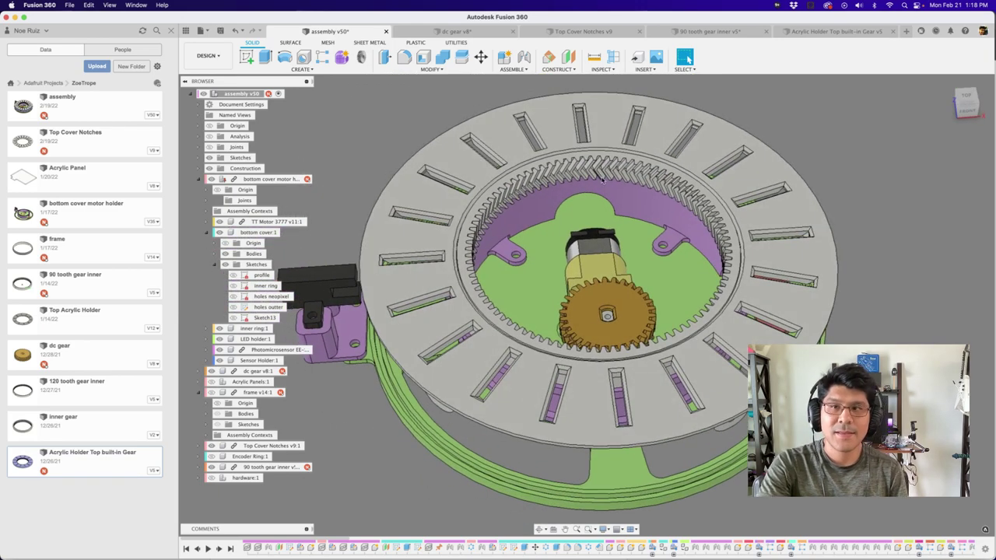
Switch to Chrome and show the beginning of the Party Parrot Zoetrope guide's Overview page.
key(super+Tab)
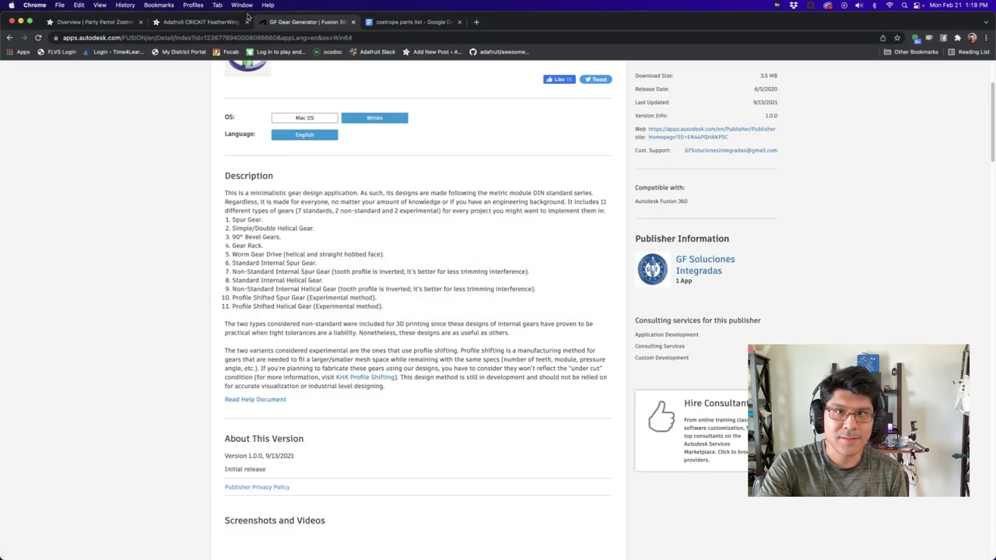
click(226, 21)
click(111, 26)
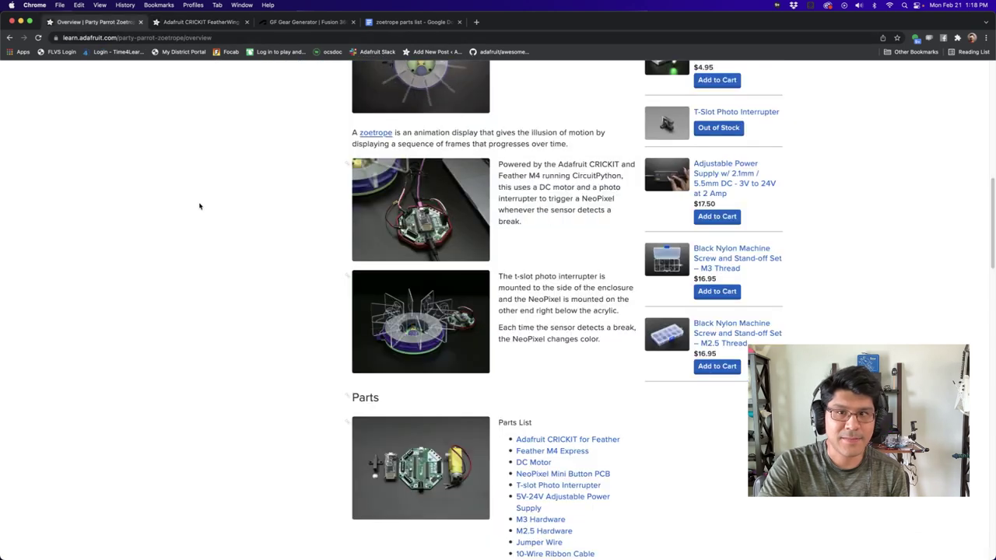
scroll(374, 268, up, 8)
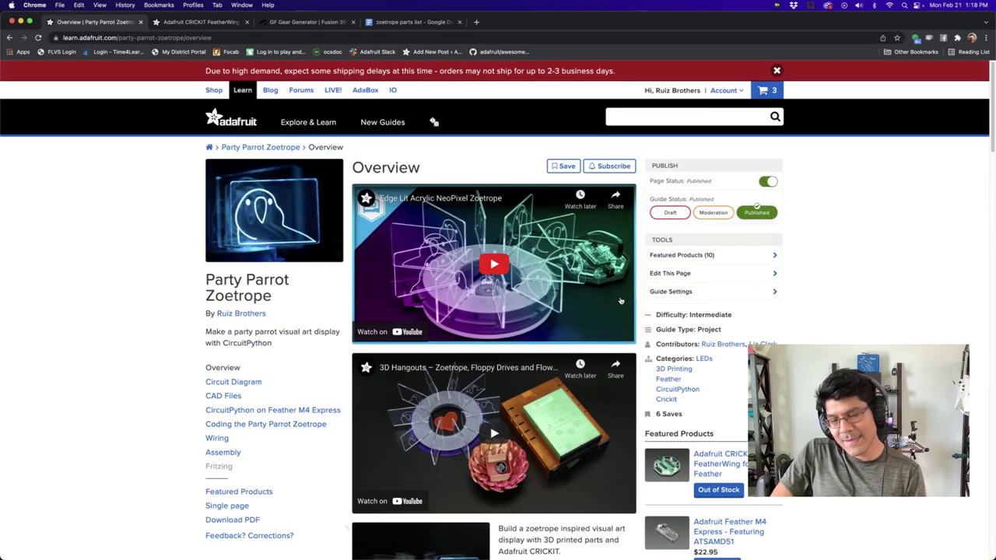
Switch back to Fusion 360 and view the assembly from the side opposite the sensor, showing the motor and dc gear.
key(super+Tab)
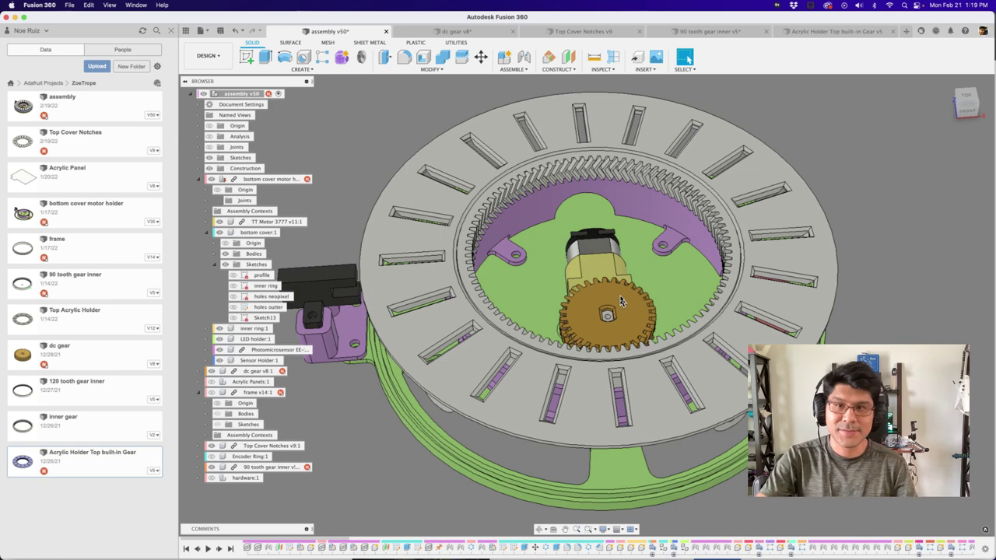
scroll(801, 194, down, 2)
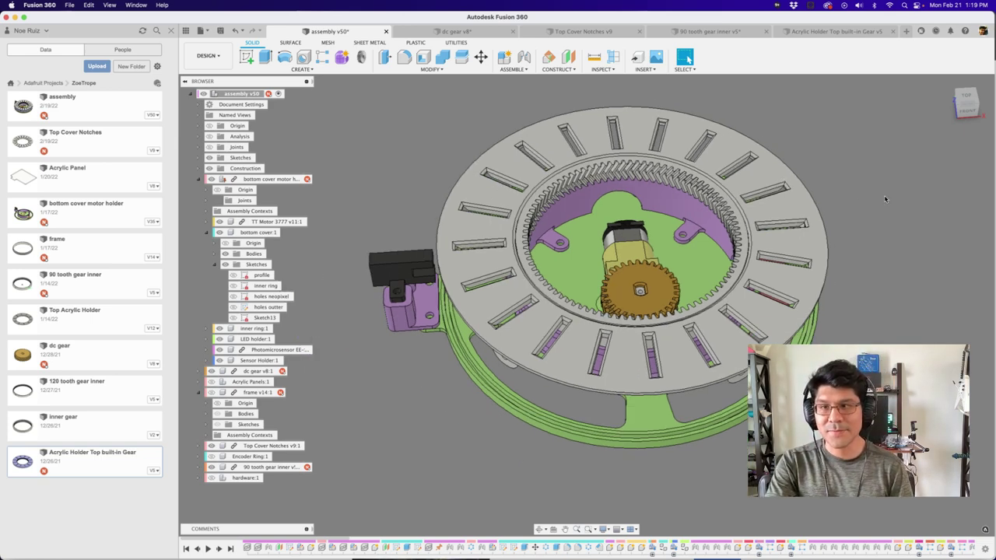
scroll(813, 204, down, 1)
scroll(605, 205, up, 3)
scroll(605, 205, down, 4)
middle_drag(393, 153, 620, 215)
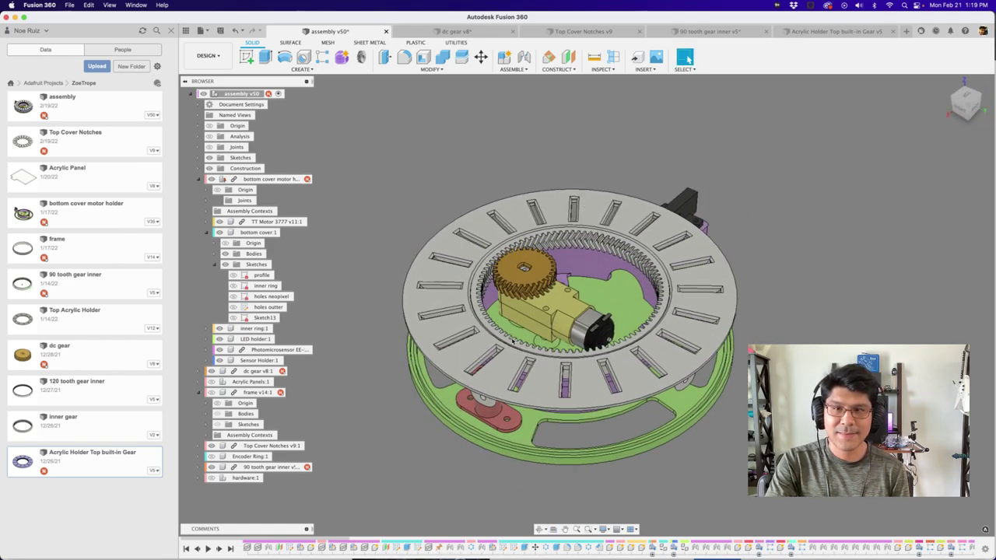
shift+middle_drag(338, 188, 576, 246)
scroll(545, 172, up, 3)
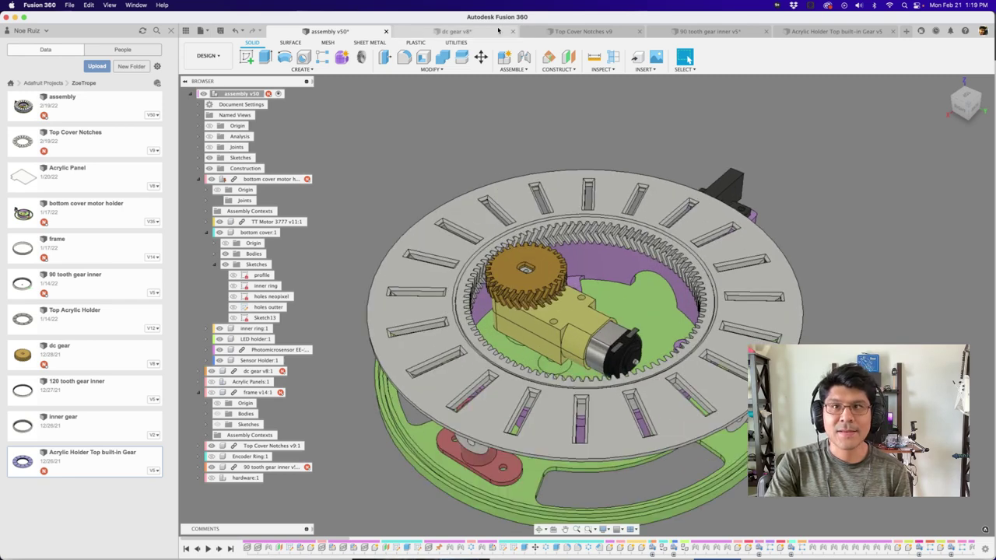
Switch to Chrome and show the beginning of the GF Gear Generator page in the Autodesk App Store.
key(super+Tab)
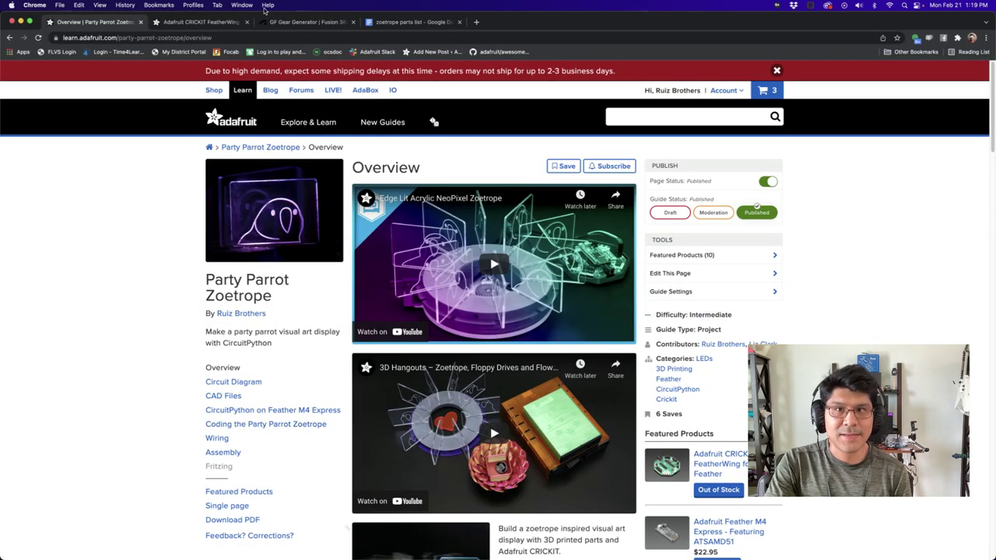
scroll(333, 203, up, 4)
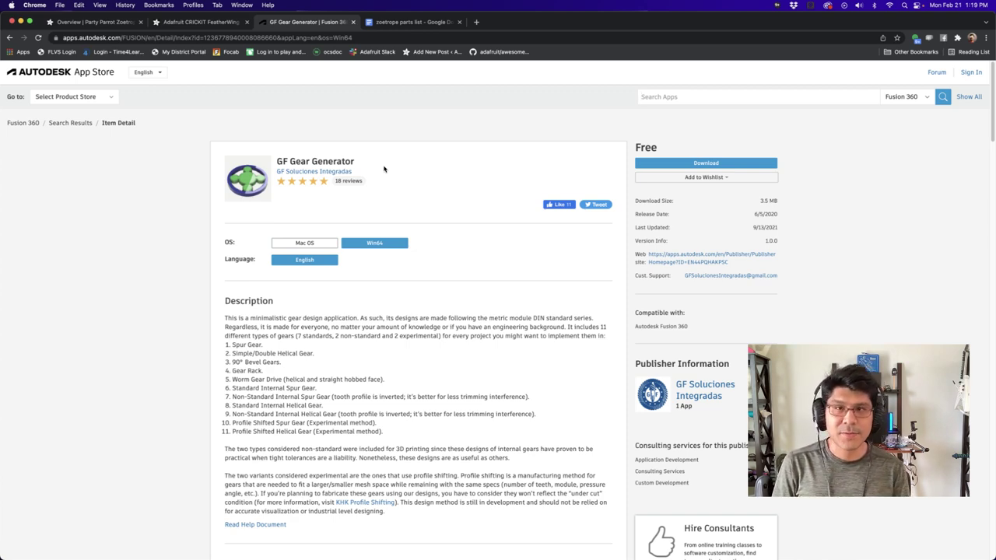
Examine the Adafruit CRICKIT FeatherWing product page, from its photo and purchase options down to the description.
click(198, 23)
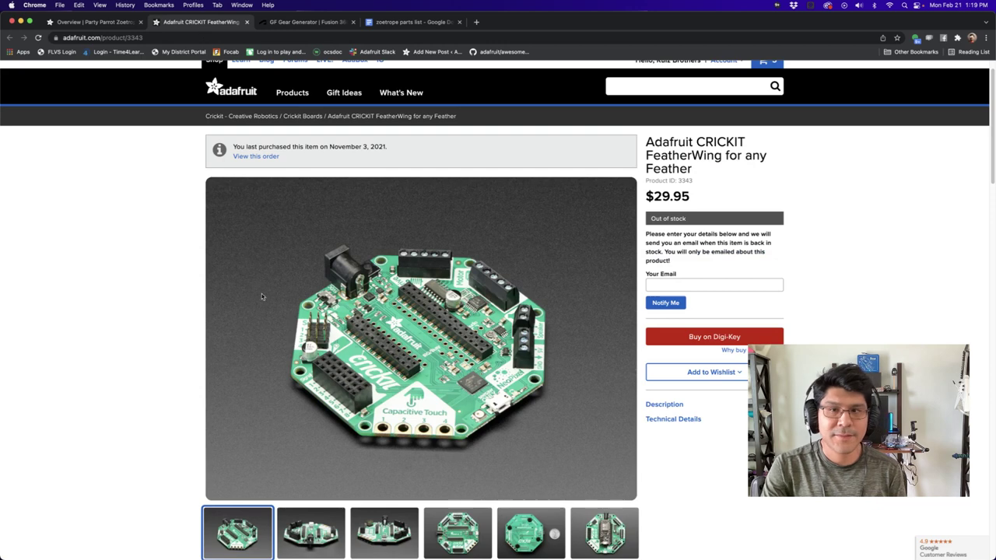
scroll(142, 217, down, 3)
scroll(517, 215, up, 2)
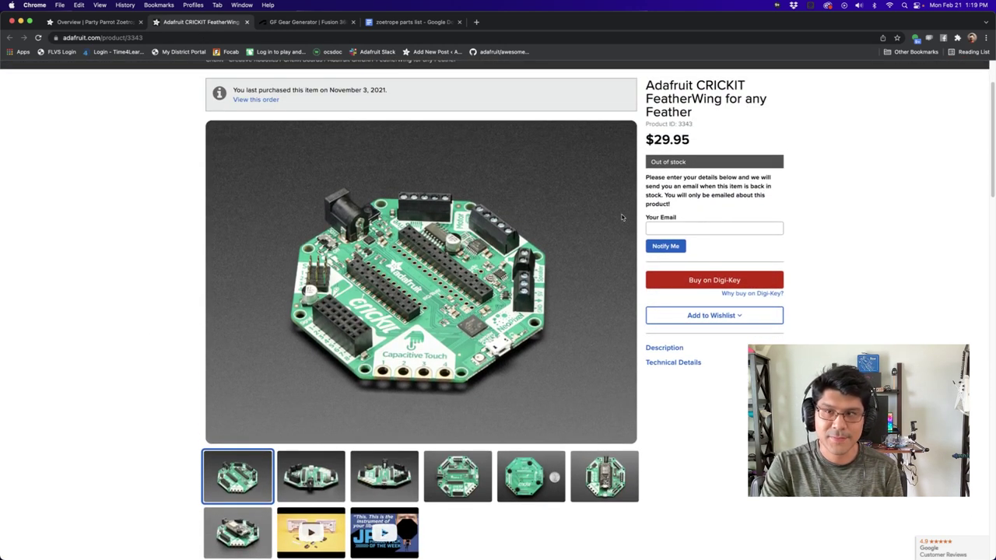
scroll(612, 227, up, 2)
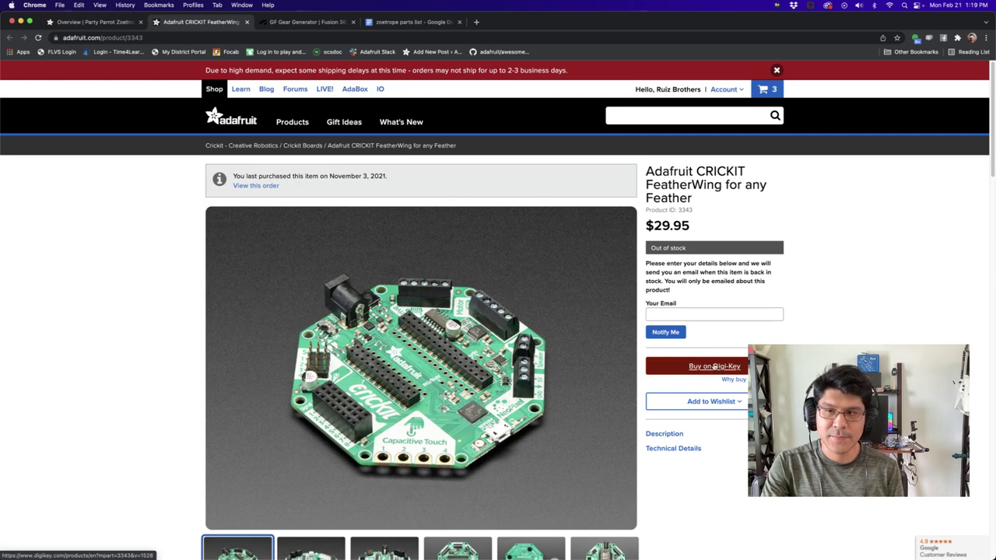
scroll(708, 350, down, 2)
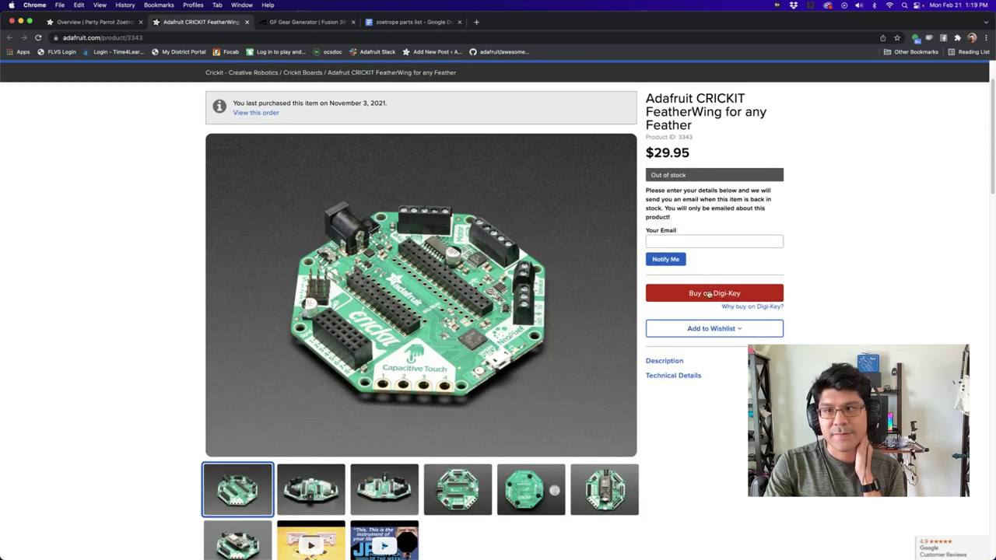
scroll(713, 300, down, 6)
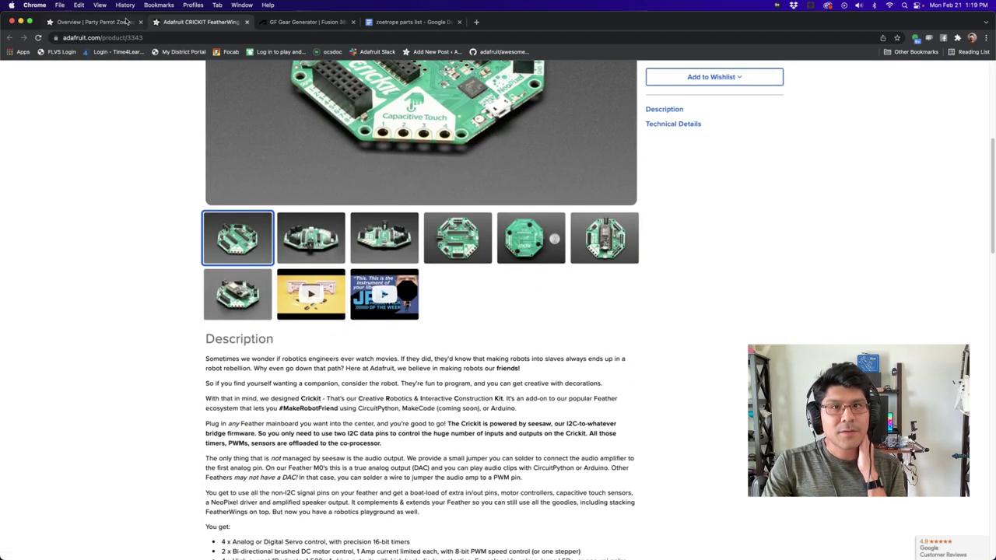
Look through the Party Parrot Zoetrope guide's Overview page down to its parts list, and return to its beginning.
click(126, 21)
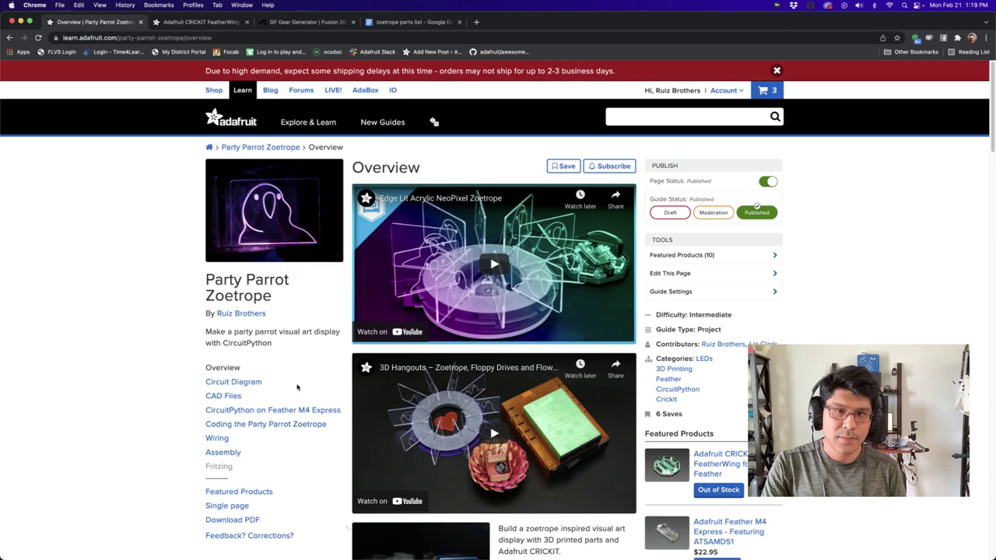
scroll(370, 341, down, 4)
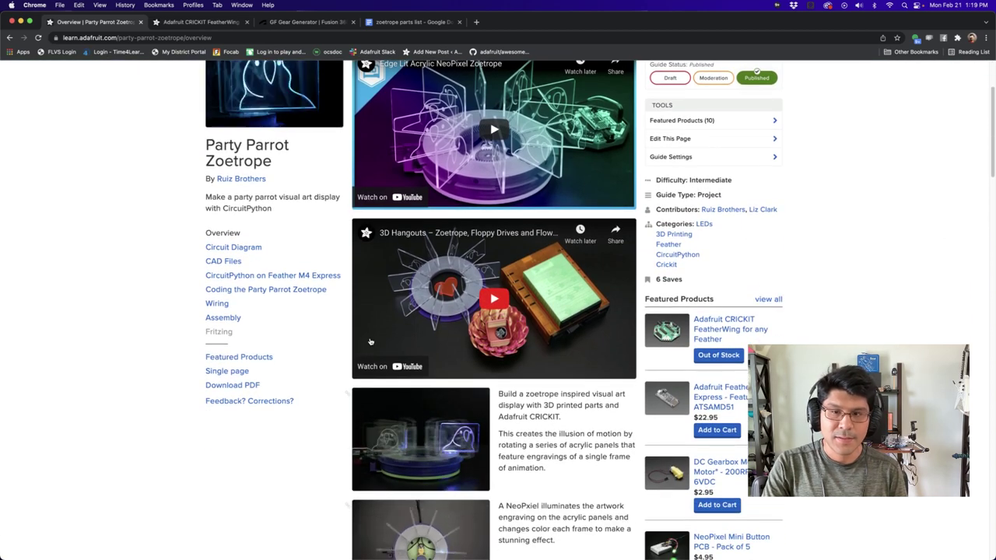
scroll(370, 341, down, 20)
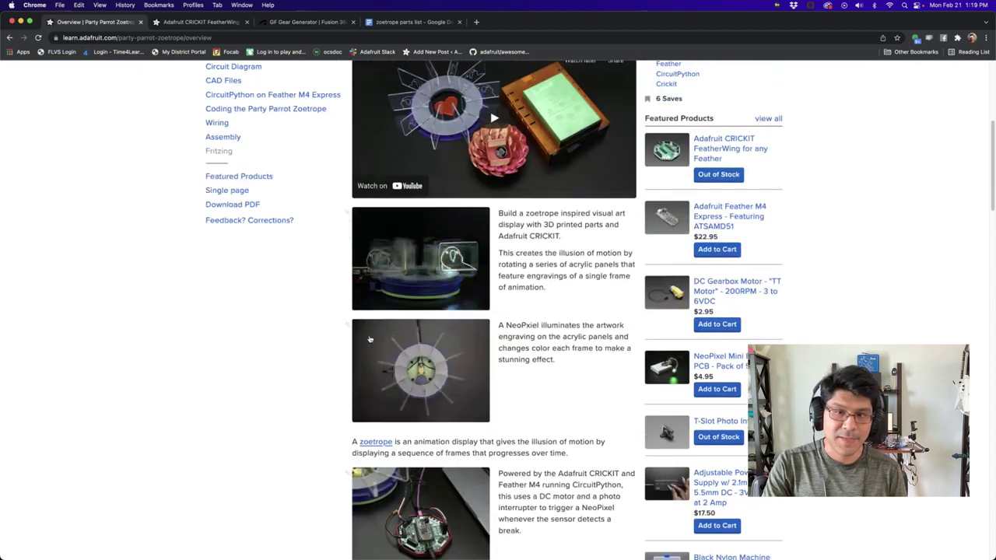
scroll(371, 336, down, 10)
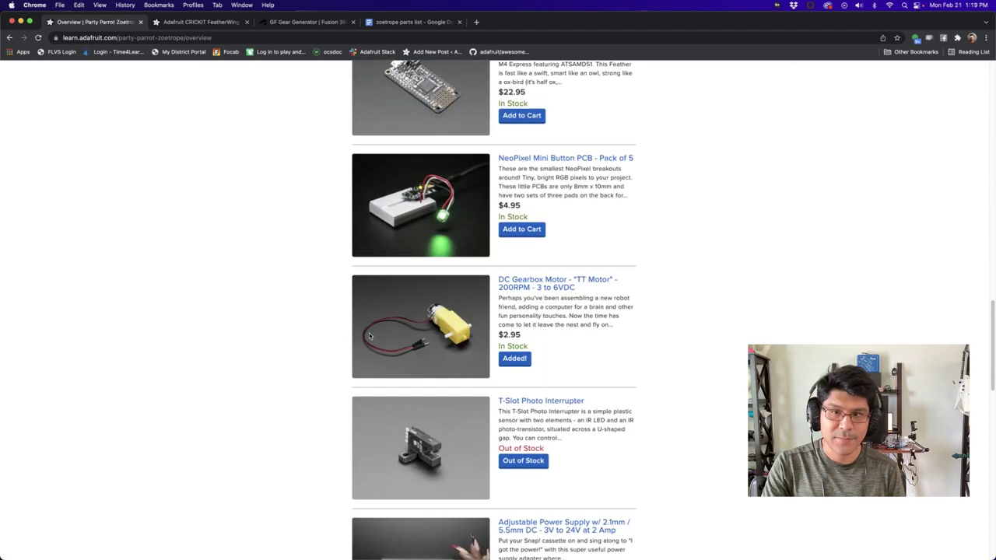
scroll(338, 320, up, 20)
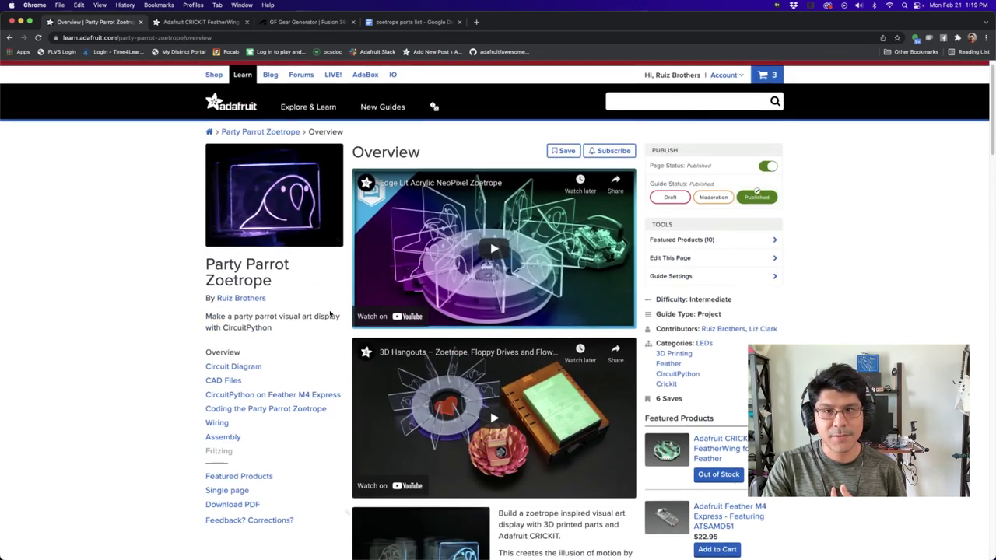
Switch to Wirecast and bring its Basic document with the camera and screen capture shots to the front.
key(super+Tab)
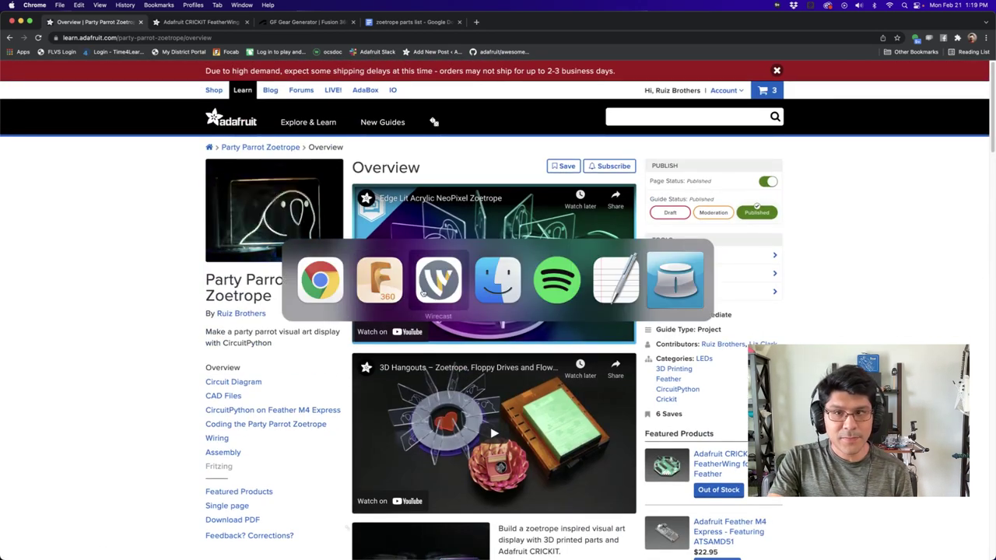
click(430, 281)
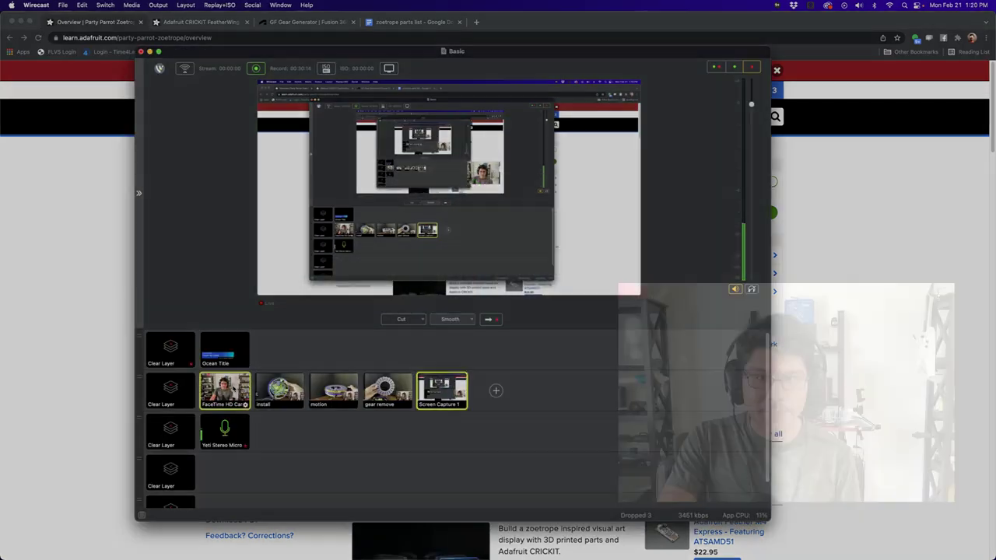